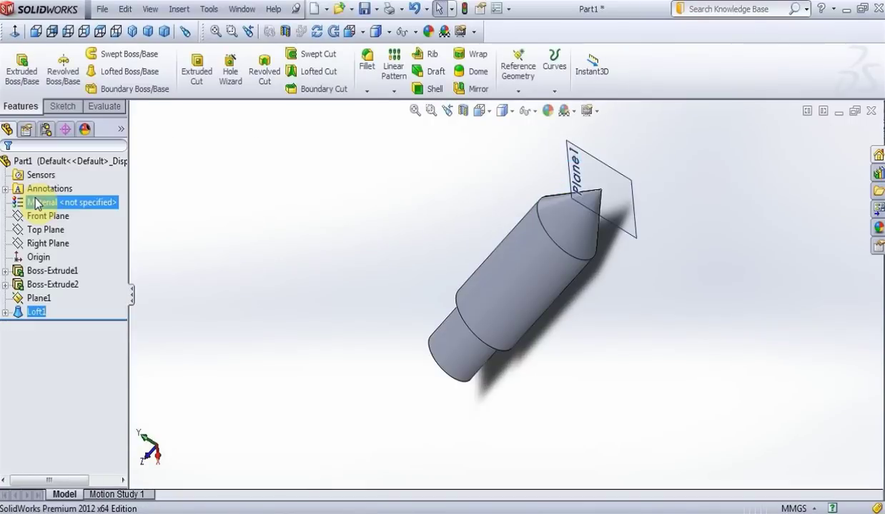
Fillet the circular edge between the cylindrical body and the cone with a constant radius of 70 mm
{"action": "left_click", "coordinate": [366, 91]}
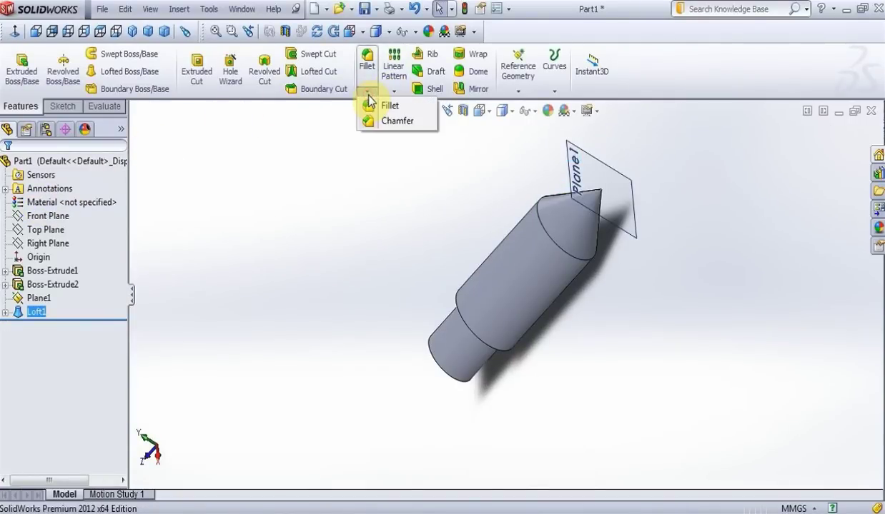
{"action": "left_click", "coordinate": [371, 112]}
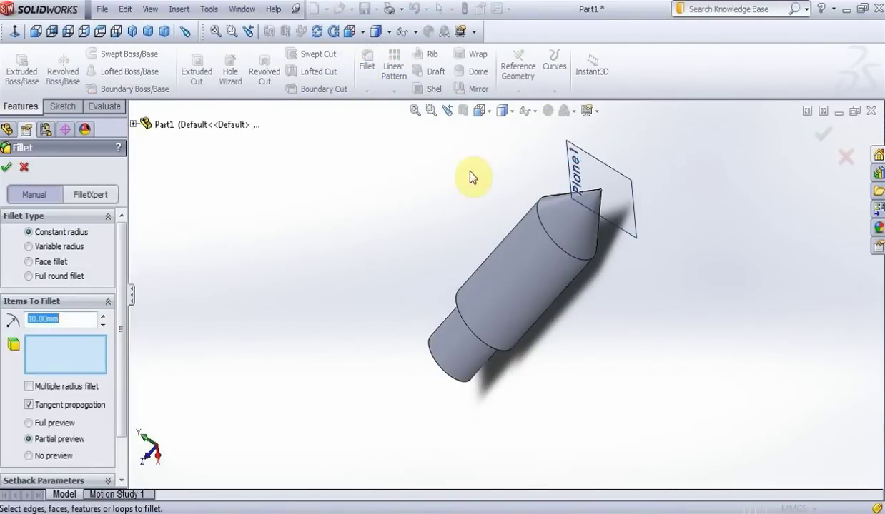
{"action": "left_click", "coordinate": [539, 214]}
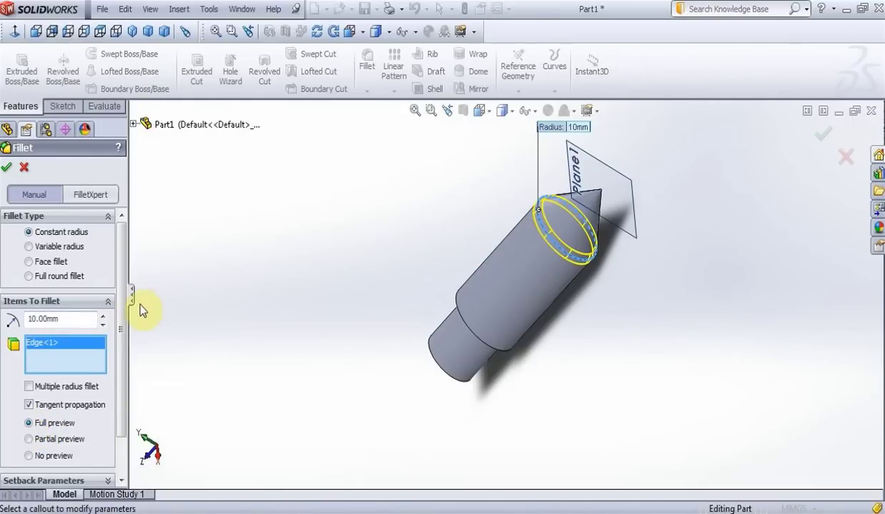
{"action": "double_click", "coordinate": [32, 321]}
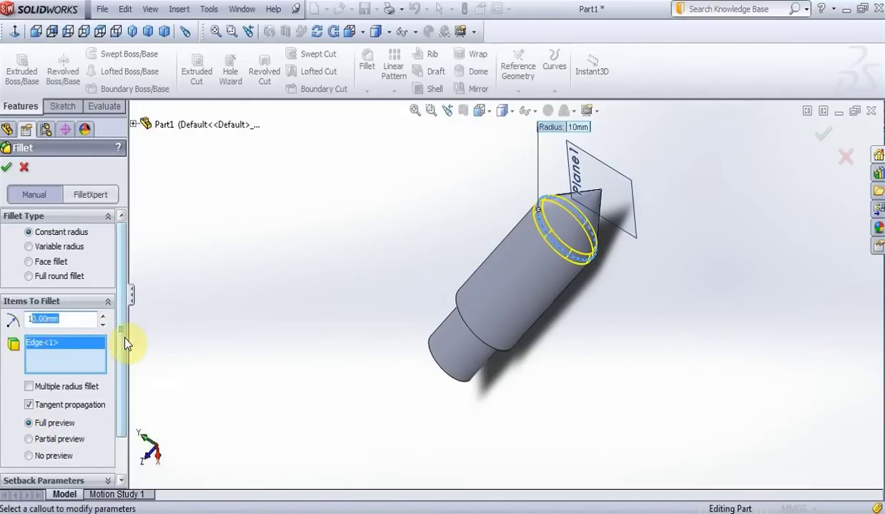
{"action": "type", "text": "60"}
{"action": "key", "text": "Return"}
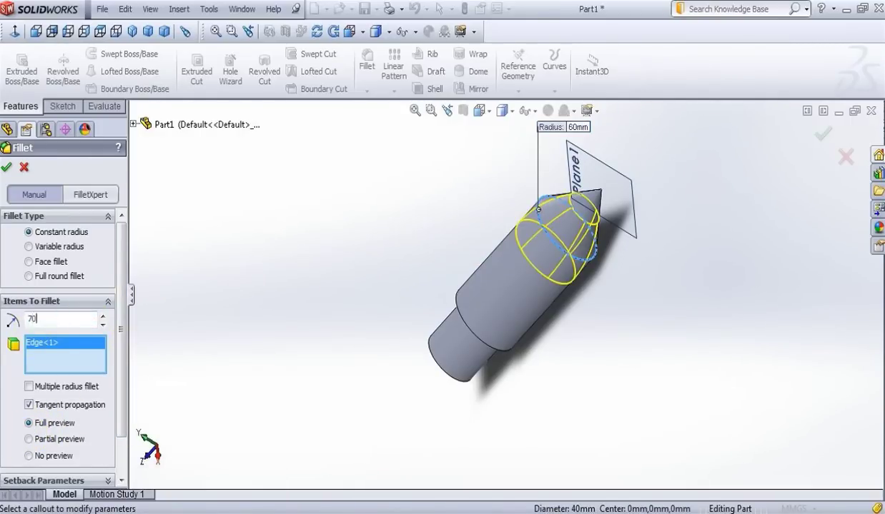
{"action": "key", "text": "Return"}
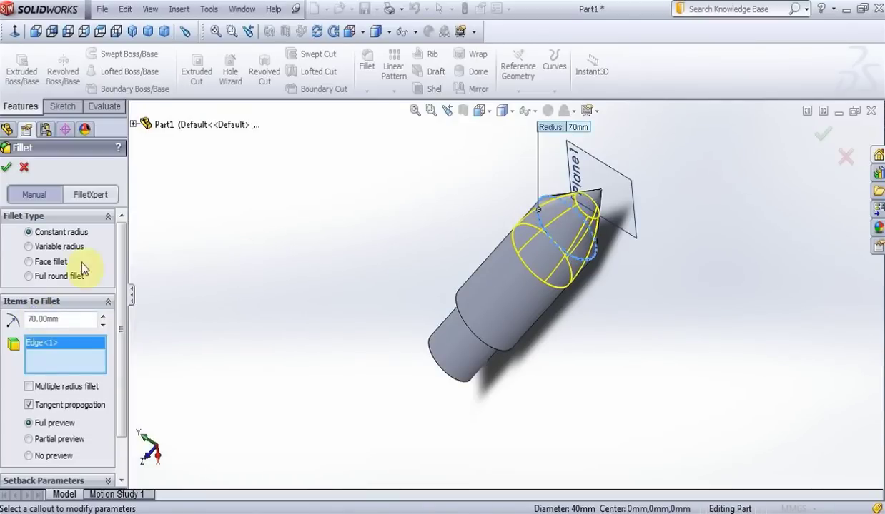
{"action": "left_click", "coordinate": [10, 168]}
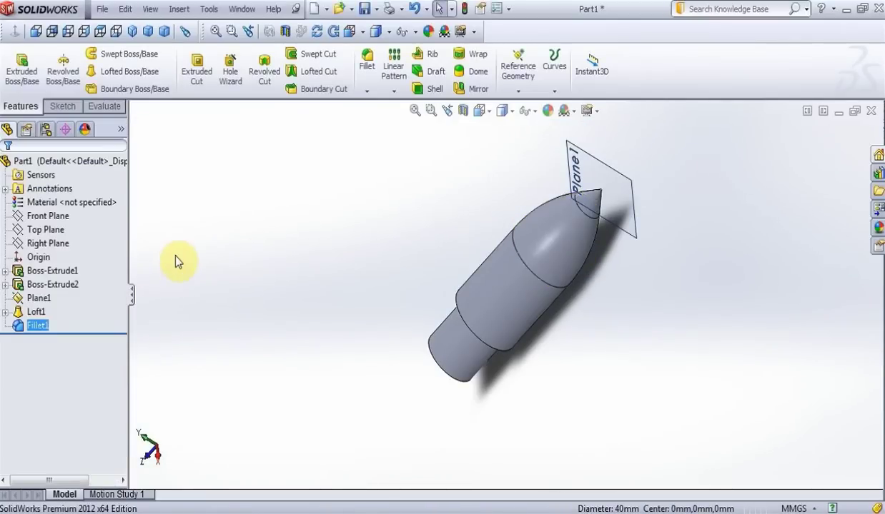
Hide Plane1 at the tip of the nose cone
{"action": "left_click", "coordinate": [317, 31]}
{"action": "left_click_drag", "start_coordinate": [395, 191], "coordinate": [212, 273]}
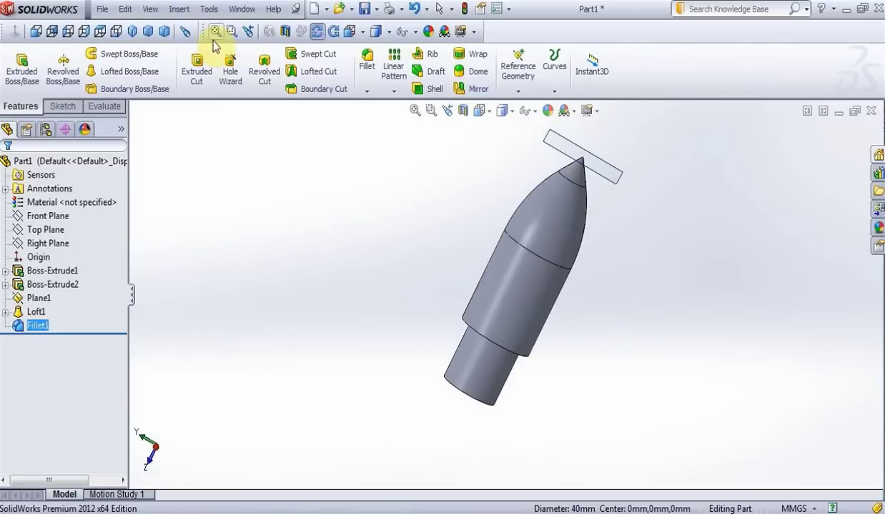
{"action": "right_click", "coordinate": [36, 300]}
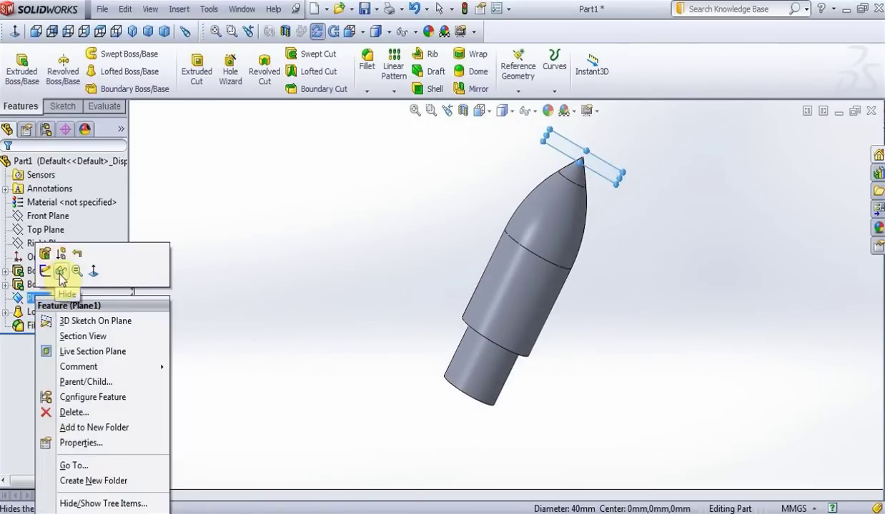
{"action": "left_click", "coordinate": [64, 277]}
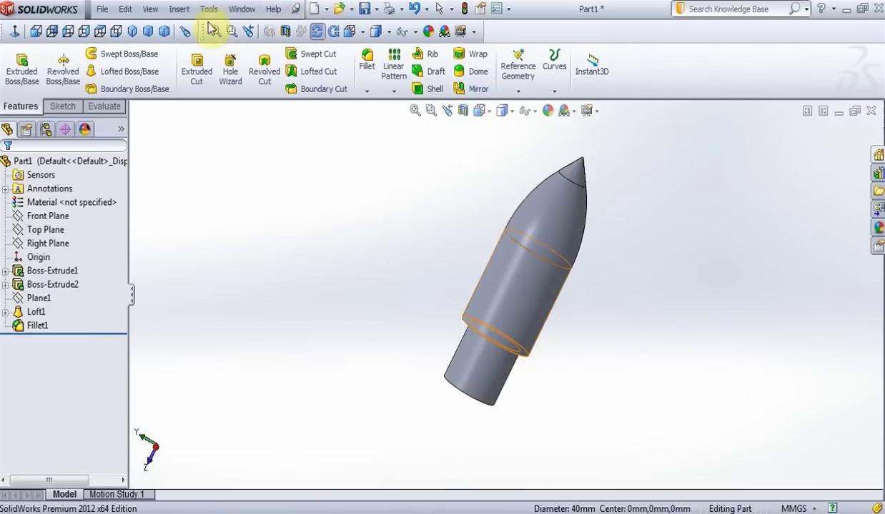
Save the part as Nosecone in the Rocket folder
{"action": "left_click", "coordinate": [102, 10]}
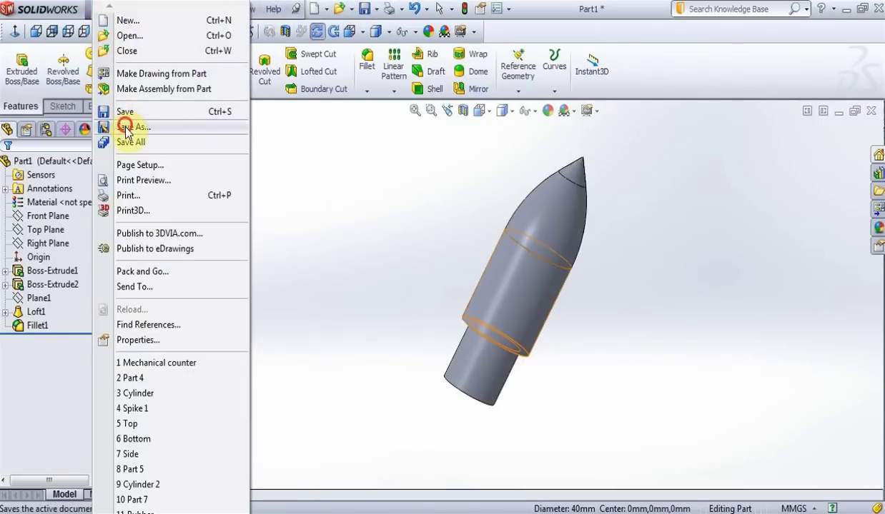
{"action": "left_click", "coordinate": [122, 128]}
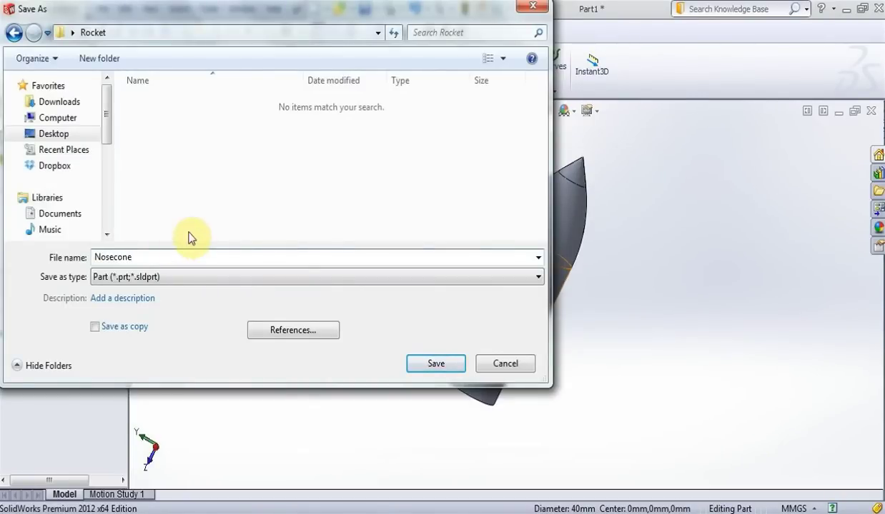
{"action": "left_click", "coordinate": [439, 363]}
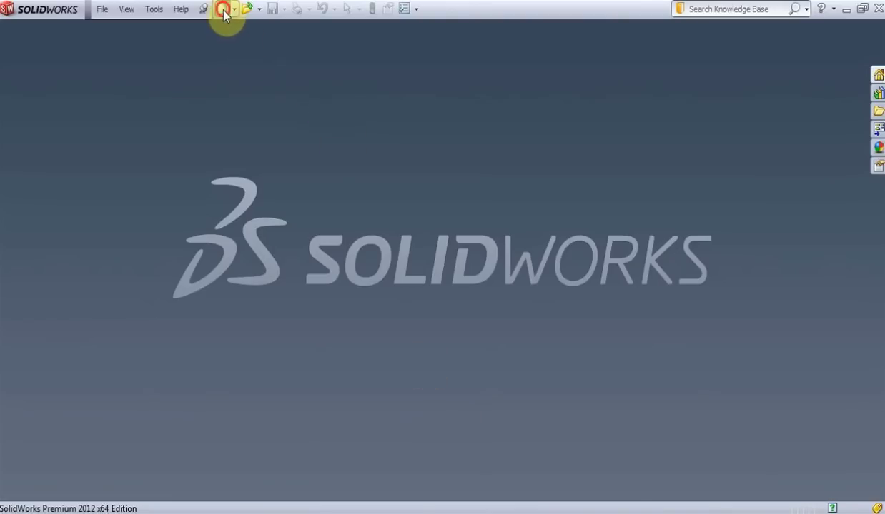
Create a new part document and start a sketch on the Front Plane
{"action": "left_click", "coordinate": [223, 8]}
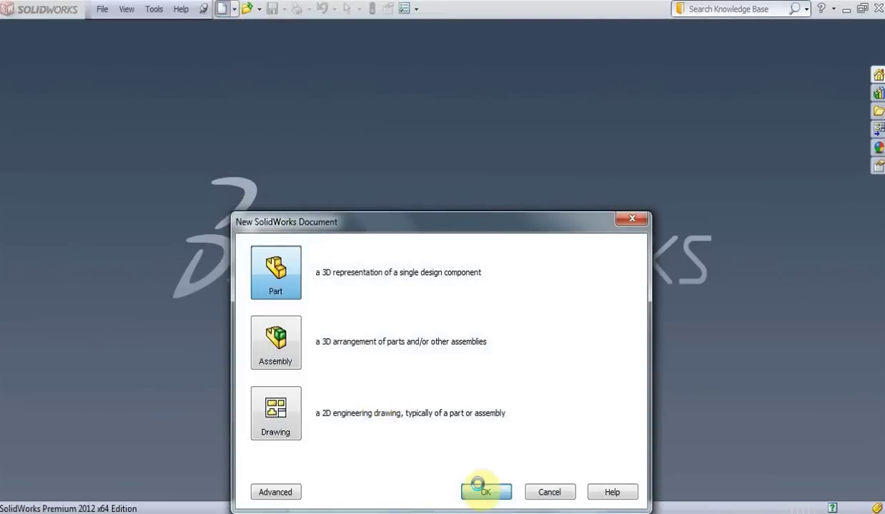
{"action": "left_click", "coordinate": [483, 491]}
{"action": "left_click", "coordinate": [71, 107]}
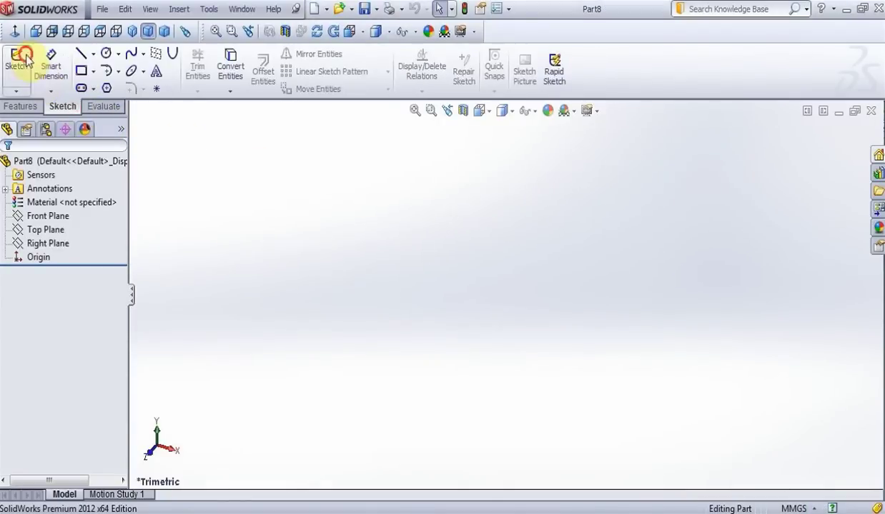
{"action": "left_click", "coordinate": [16, 61]}
{"action": "left_click", "coordinate": [468, 197]}
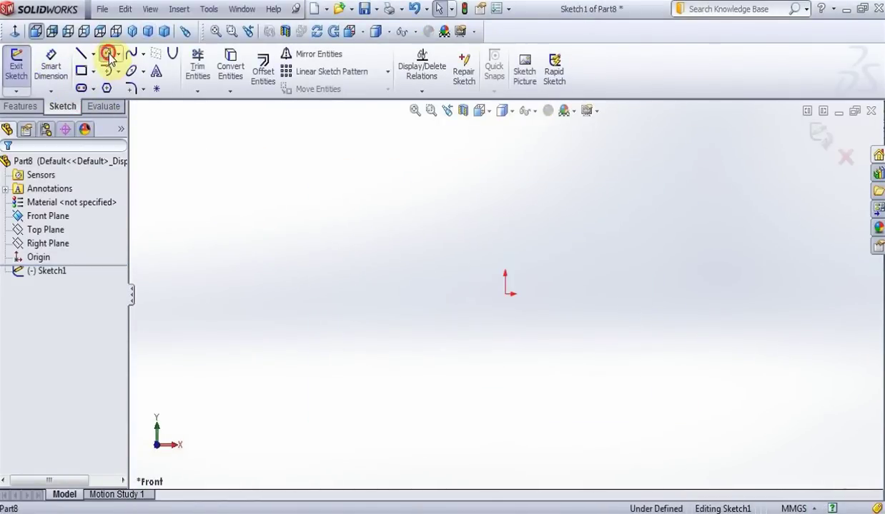
Sketch two concentric circles centred on the origin, about 59 mm and 34 mm in diameter
{"action": "left_click", "coordinate": [106, 53]}
{"action": "left_click", "coordinate": [505, 293]}
{"action": "left_click", "coordinate": [442, 294]}
{"action": "key", "text": "Escape"}
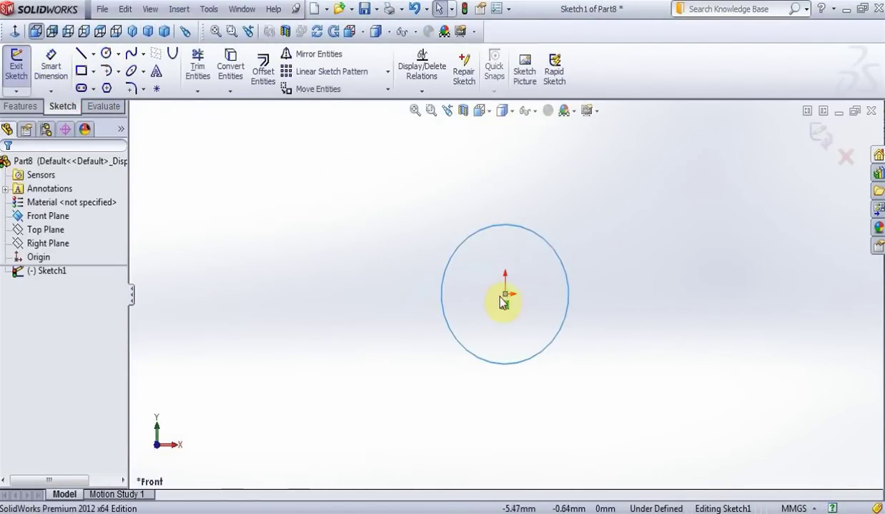
{"action": "left_click", "coordinate": [112, 55]}
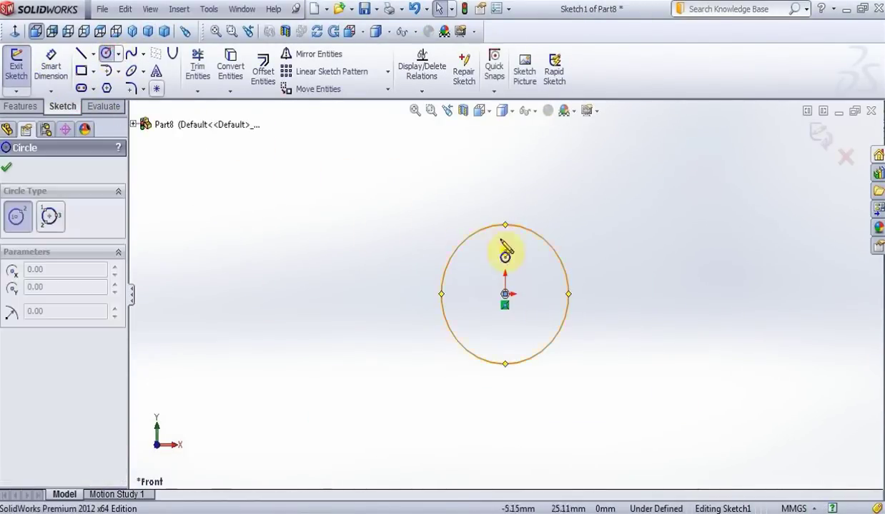
{"action": "left_click", "coordinate": [505, 294]}
{"action": "left_click", "coordinate": [483, 266]}
{"action": "key", "text": "Escape"}
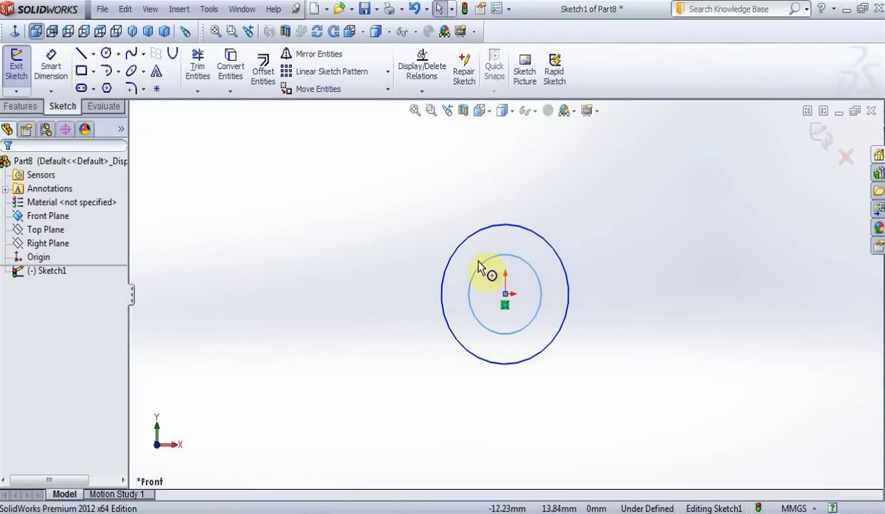
Set the inner circle's radius to 15 mm and the outer circle's radius to 20 mm
{"action": "left_click", "coordinate": [483, 271]}
{"action": "type", "text": "15"}
{"action": "key", "text": "Return"}
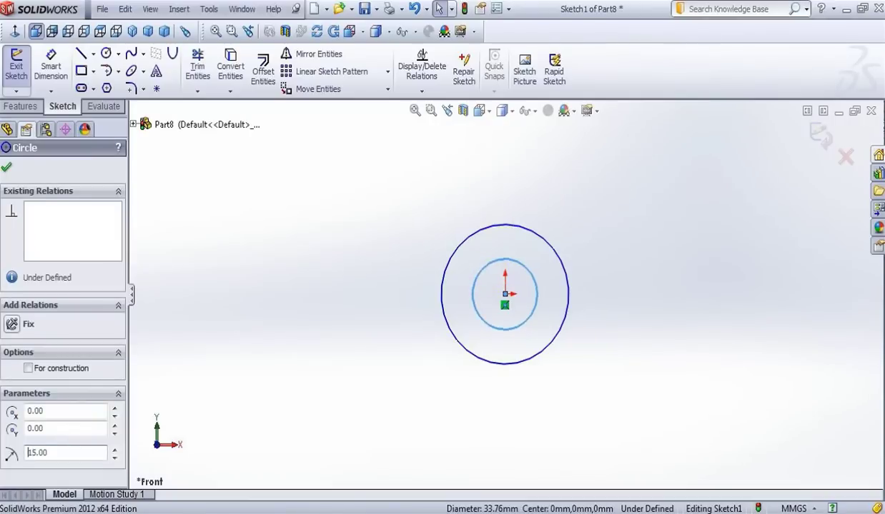
{"action": "left_click", "coordinate": [461, 250]}
{"action": "type", "text": "20"}
{"action": "key", "text": "Return"}
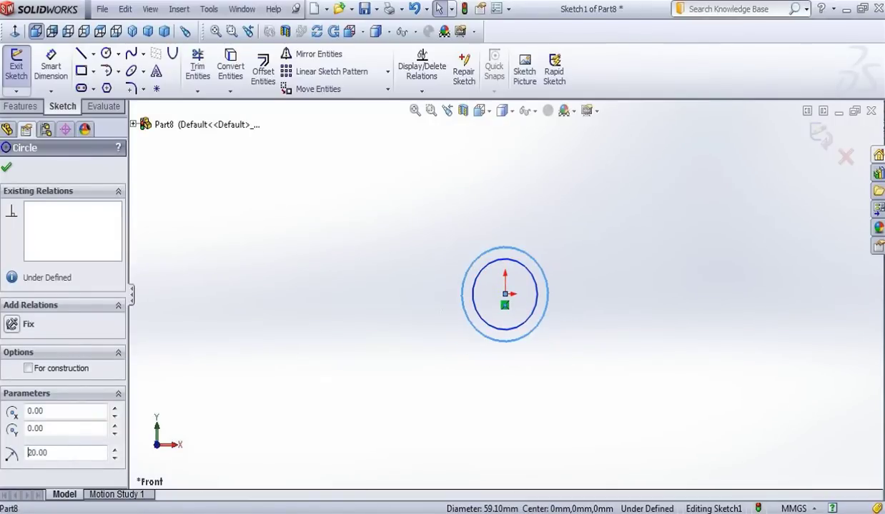
Extrude the ring profile as a blind boss 400 mm long to form a tube
{"action": "left_click", "coordinate": [20, 106]}
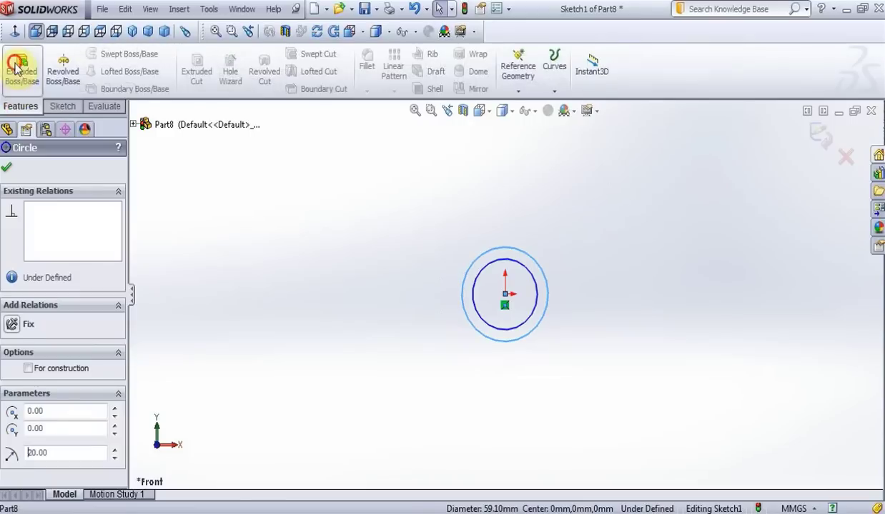
{"action": "left_click", "coordinate": [21, 77]}
{"action": "type", "text": "4"}
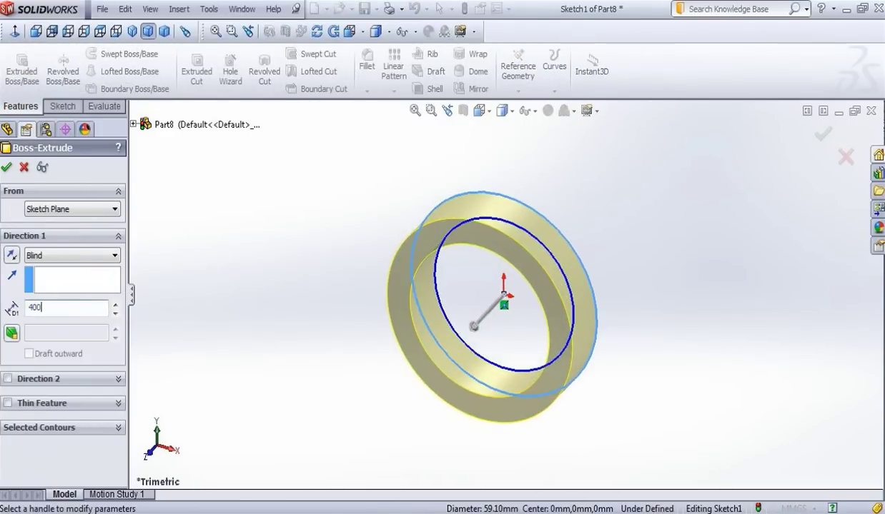
{"action": "type", "text": "00"}
{"action": "key", "text": "Return"}
{"action": "left_click", "coordinate": [10, 167]}
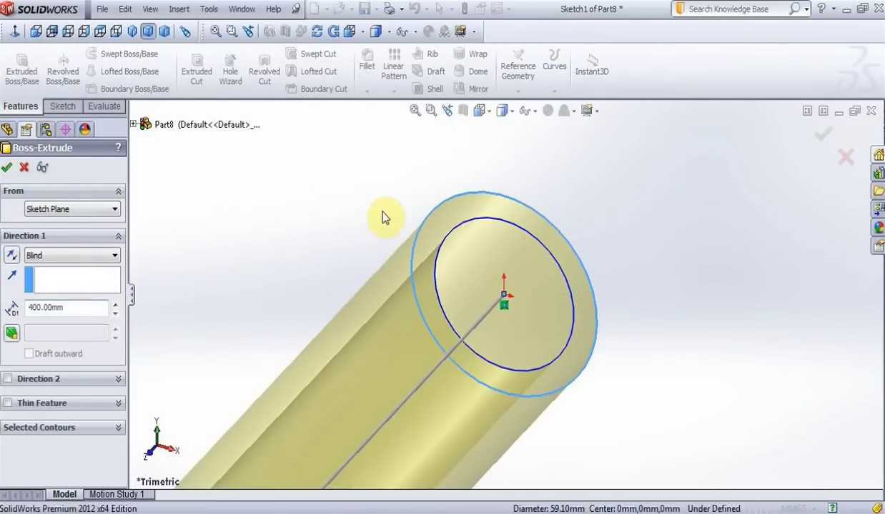
Create a reference plane offset 20 mm from the Top Plane
{"action": "scroll", "coordinate": [429, 165], "scroll_direction": "up", "scroll_amount": 5}
{"action": "left_click", "coordinate": [43, 216]}
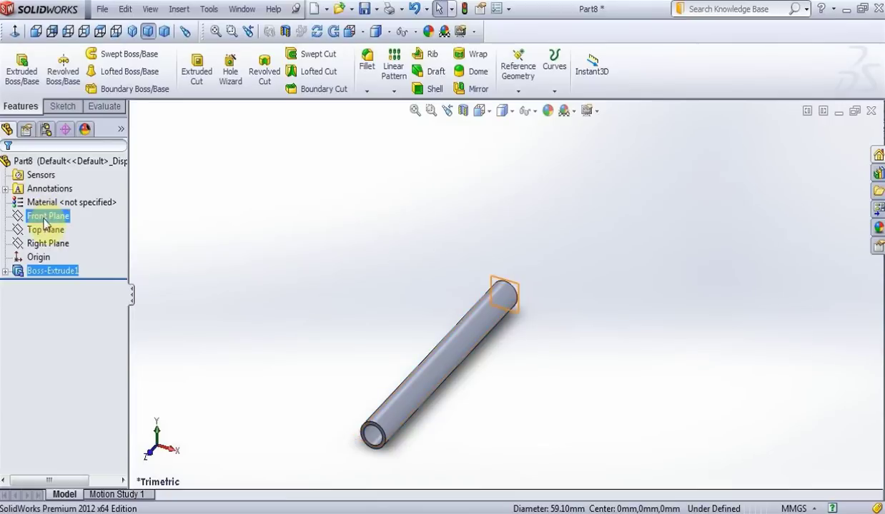
{"action": "left_click", "coordinate": [45, 229]}
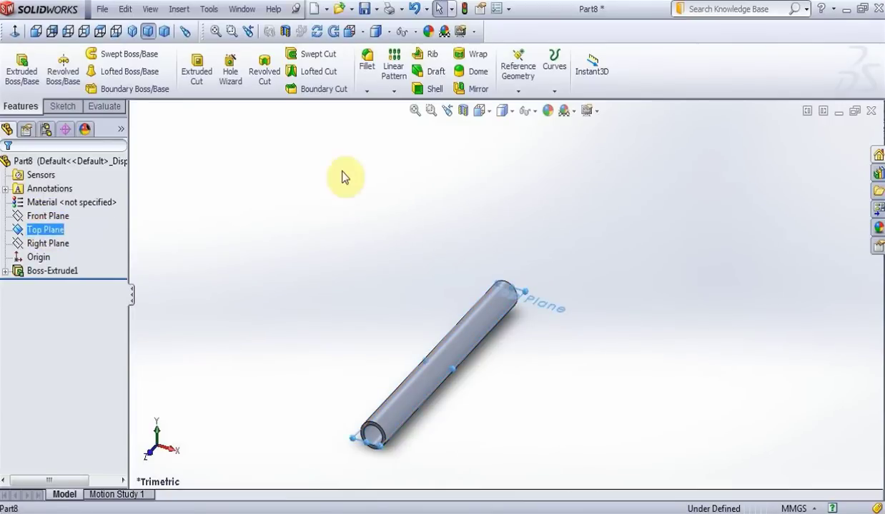
{"action": "left_click", "coordinate": [528, 91]}
{"action": "left_click", "coordinate": [521, 160]}
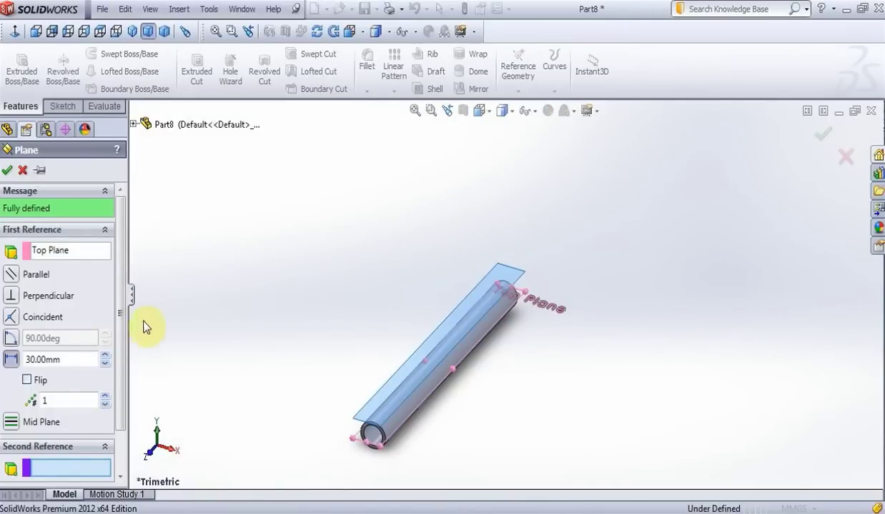
{"action": "left_click", "coordinate": [83, 359]}
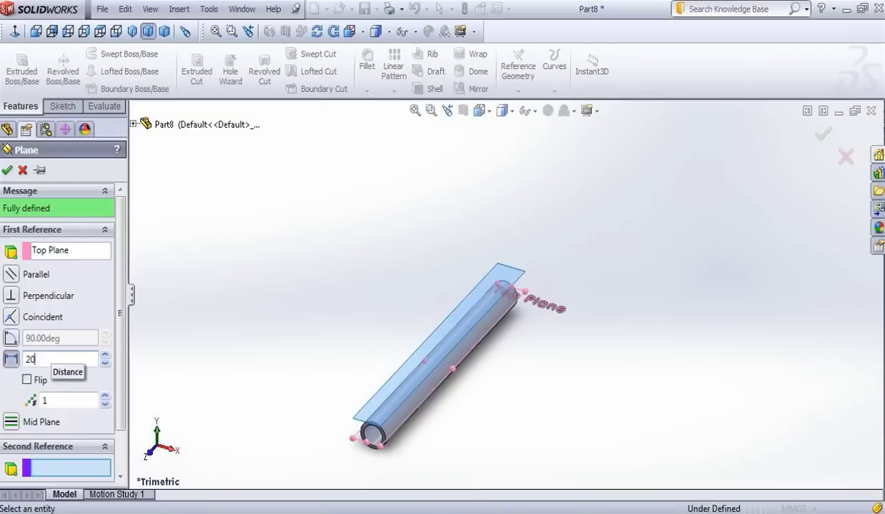
{"action": "left_click", "coordinate": [195, 275]}
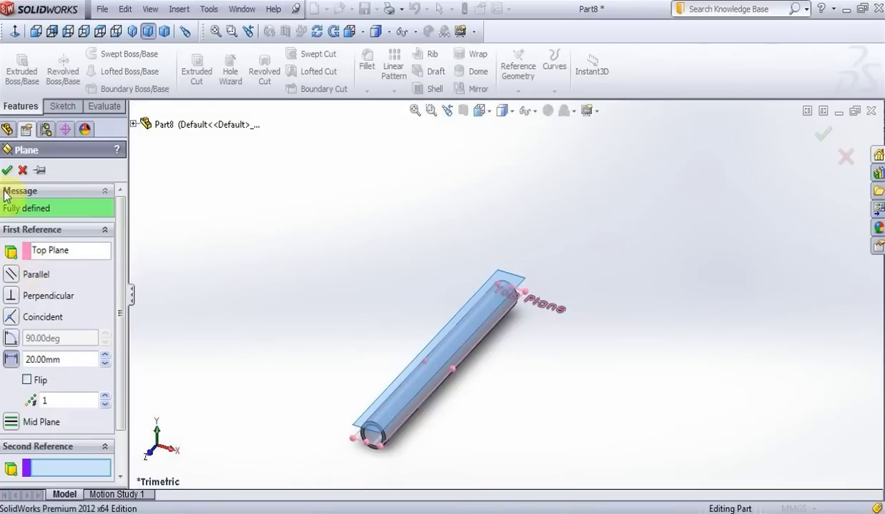
{"action": "left_click", "coordinate": [8, 170]}
Start a sketch on Plane1 and orient the view normal to it at the tube's origin end
{"action": "right_click", "coordinate": [44, 285]}
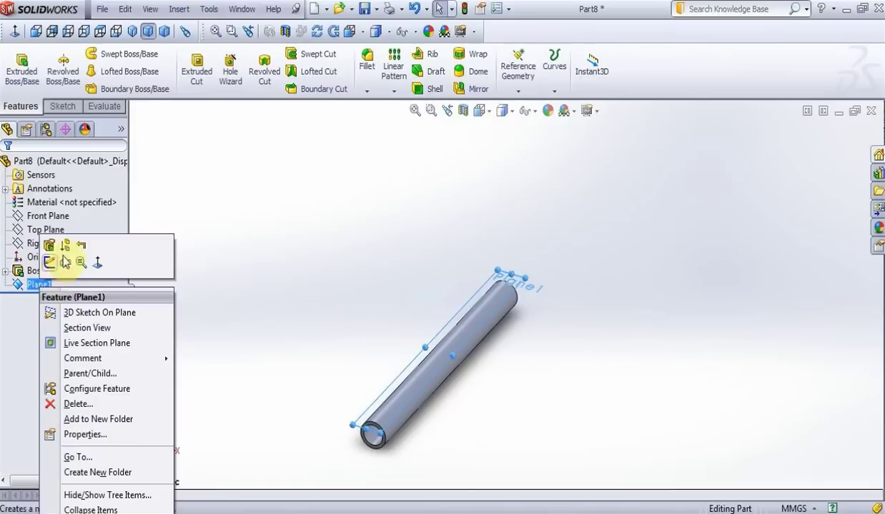
{"action": "left_click", "coordinate": [49, 263]}
{"action": "right_click", "coordinate": [46, 298]}
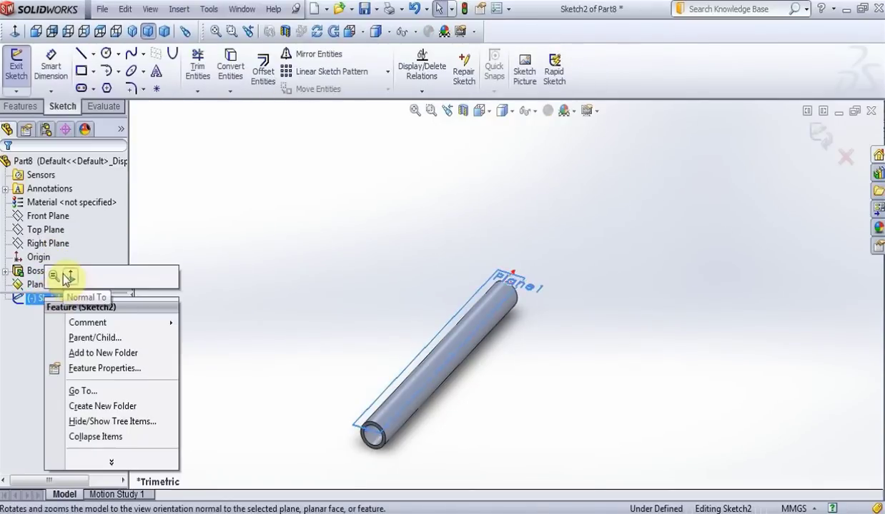
{"action": "left_click", "coordinate": [65, 282]}
{"action": "scroll", "coordinate": [508, 150], "scroll_direction": "down", "scroll_amount": 5}
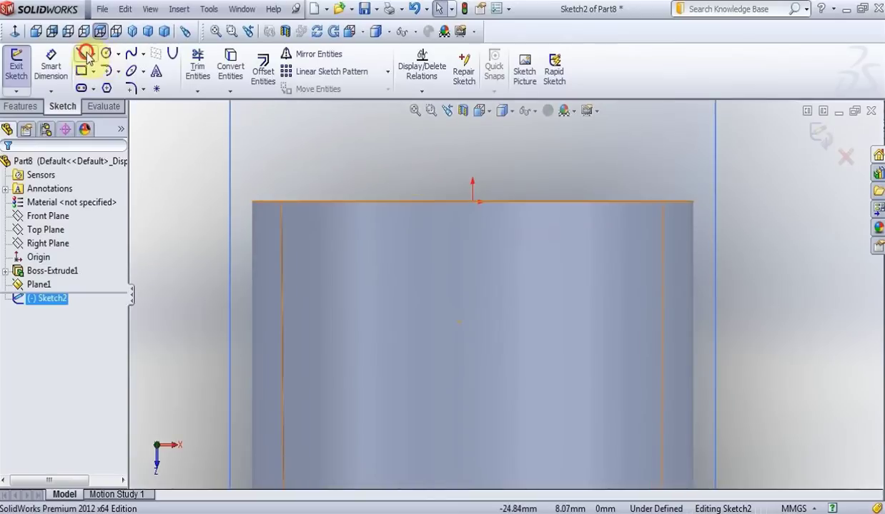
Sketch a vertical line about 7.7 mm long down from the origin, continued by a short horizontal line to the left
{"action": "left_click", "coordinate": [82, 55]}
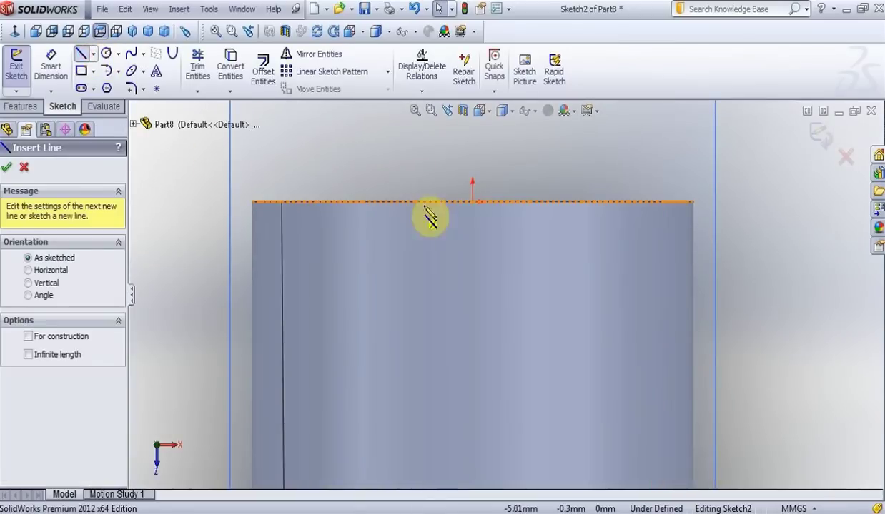
{"action": "left_click", "coordinate": [472, 202]}
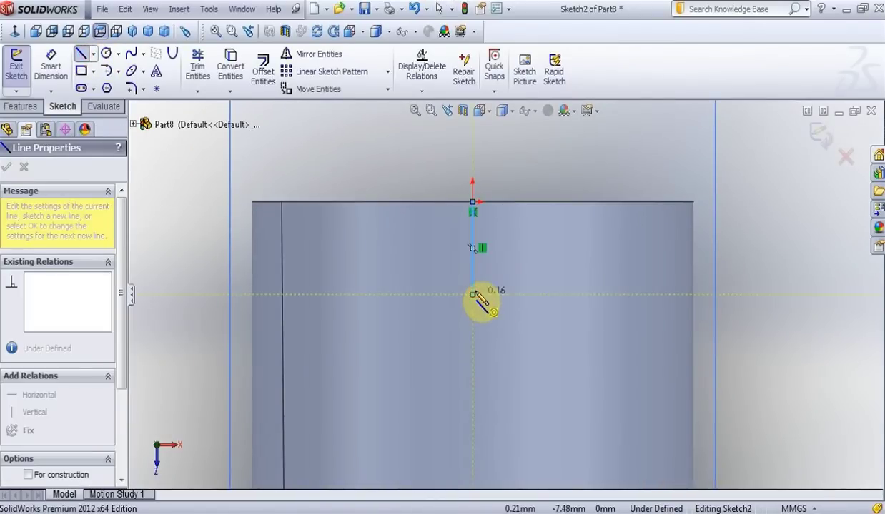
{"action": "left_click", "coordinate": [472, 294]}
{"action": "left_click", "coordinate": [429, 295]}
{"action": "key", "text": "Escape"}
Set the vertical line's length to 5 mm and the short horizontal line's length to 1 mm
{"action": "left_click", "coordinate": [475, 255]}
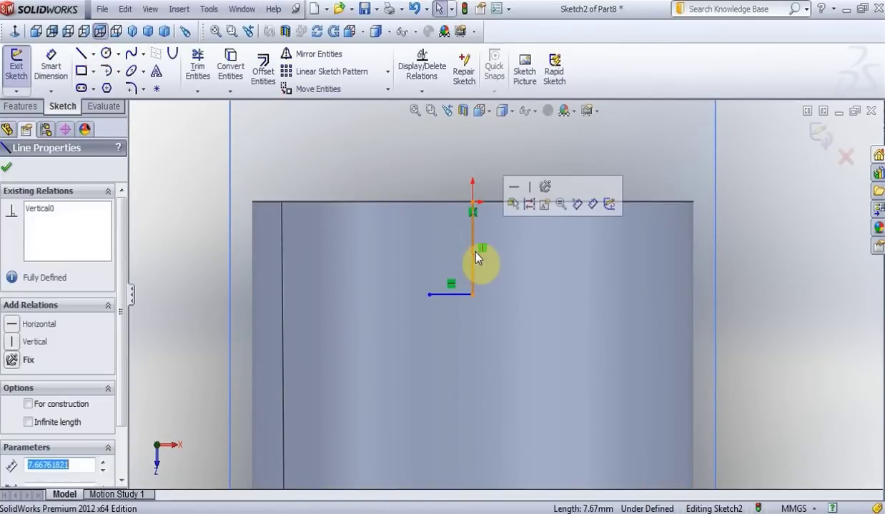
{"action": "type", "text": "5"}
{"action": "key", "text": "Return"}
{"action": "left_click", "coordinate": [445, 262]}
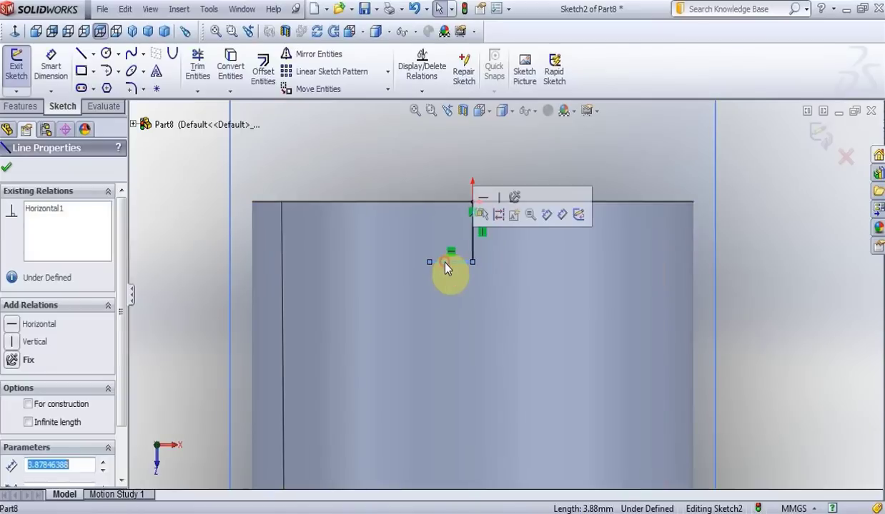
{"action": "type", "text": "1"}
{"action": "key", "text": "Return"}
{"action": "key", "text": "Escape"}
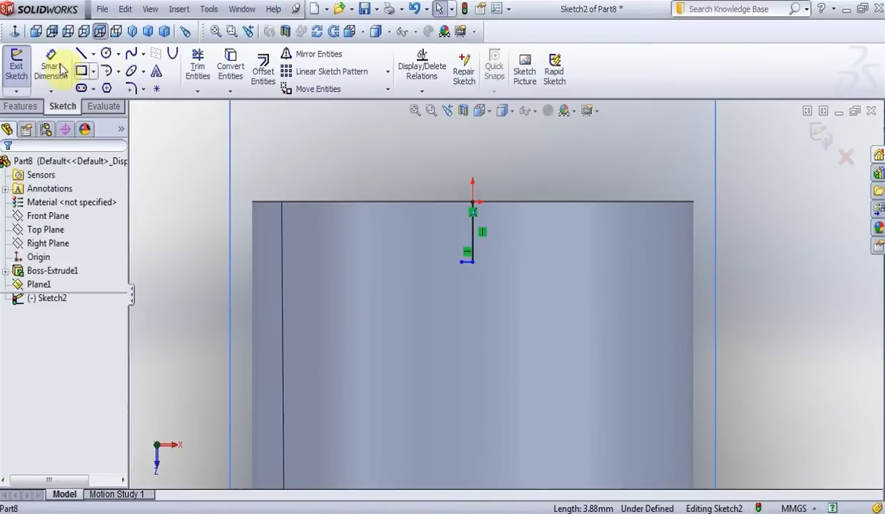
Dimension the vertical line at 5 mm and the short horizontal line at 1 mm
{"action": "left_click", "coordinate": [51, 66]}
{"action": "left_click", "coordinate": [473, 236]}
{"action": "left_click", "coordinate": [471, 278]}
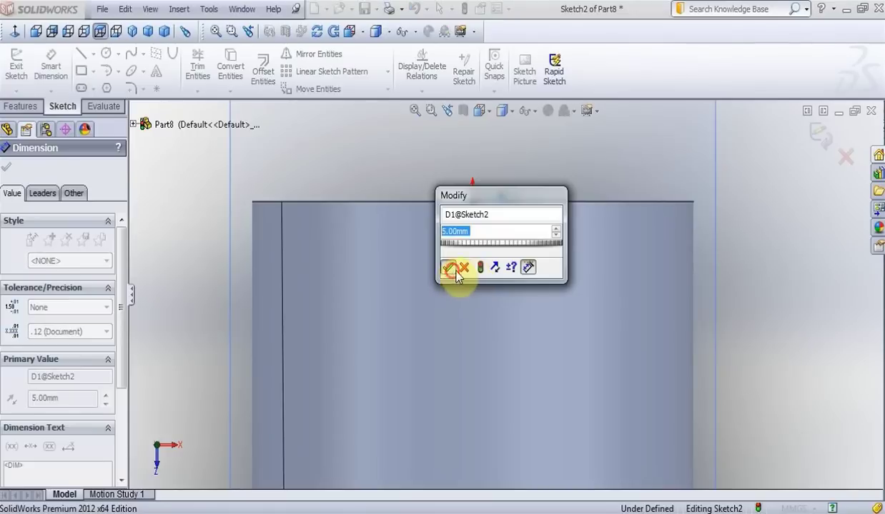
{"action": "left_click", "coordinate": [458, 276]}
{"action": "left_click", "coordinate": [466, 242]}
{"action": "left_click", "coordinate": [457, 260]}
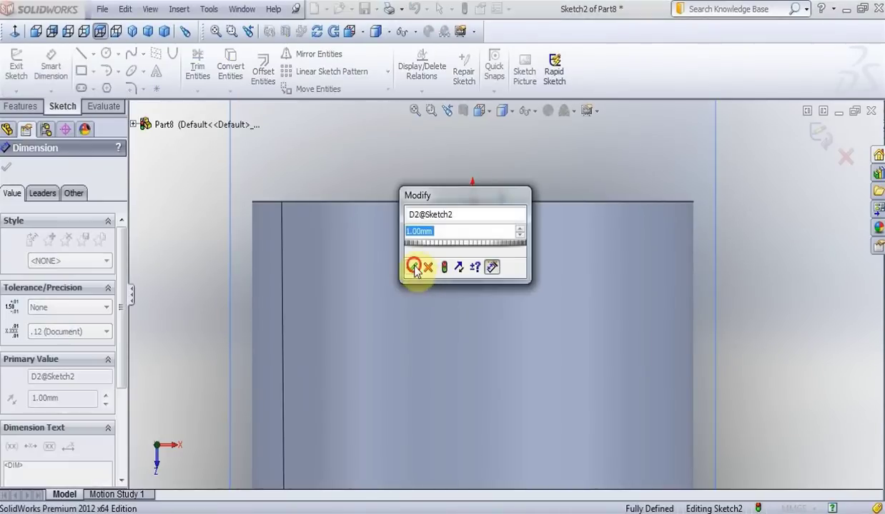
{"action": "left_click", "coordinate": [414, 264]}
Draw a narrow upright corner rectangle about 2.8 by 16.4 mm, starting at the free end of the short horizontal line
{"action": "left_click", "coordinate": [81, 70]}
{"action": "left_click", "coordinate": [461, 263]}
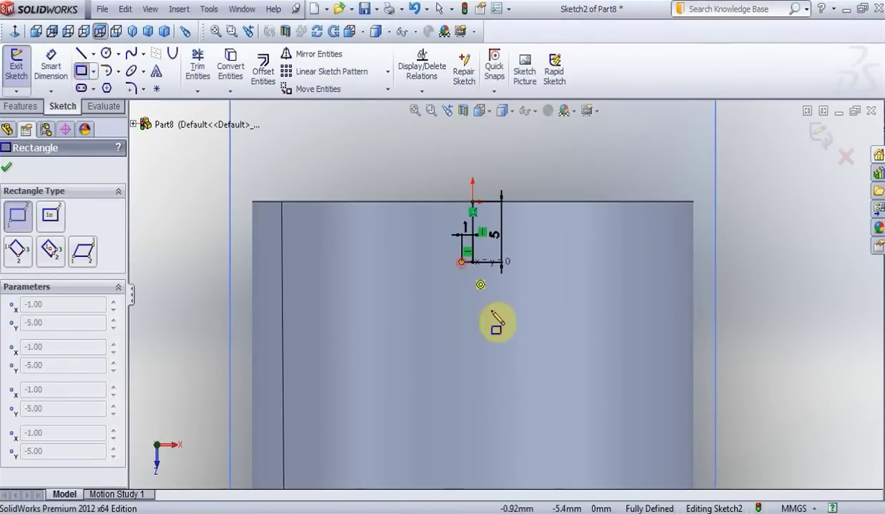
{"action": "left_click", "coordinate": [492, 459]}
{"action": "key", "text": "Escape"}
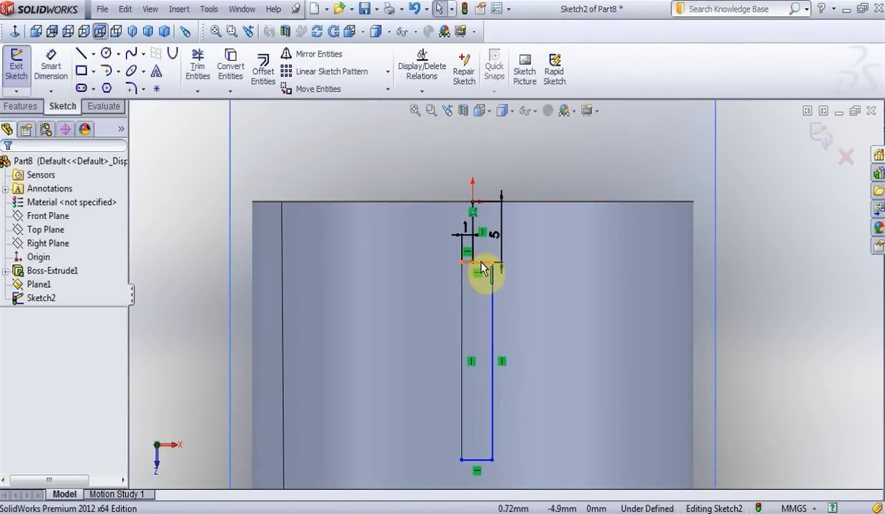
Set the rectangle's width to 2 mm and its length to 100 mm
{"action": "left_click", "coordinate": [481, 264]}
{"action": "type", "text": "2"}
{"action": "key", "text": "Return"}
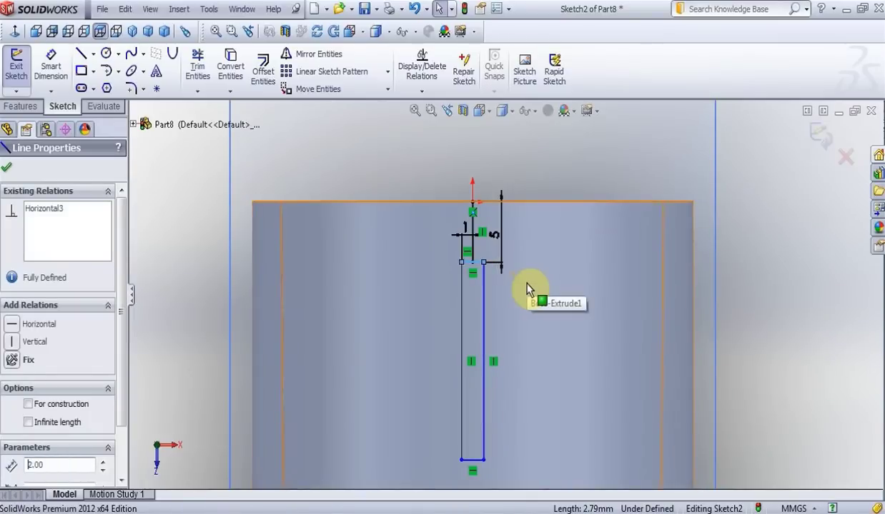
{"action": "left_click", "coordinate": [461, 302]}
{"action": "type", "text": "100"}
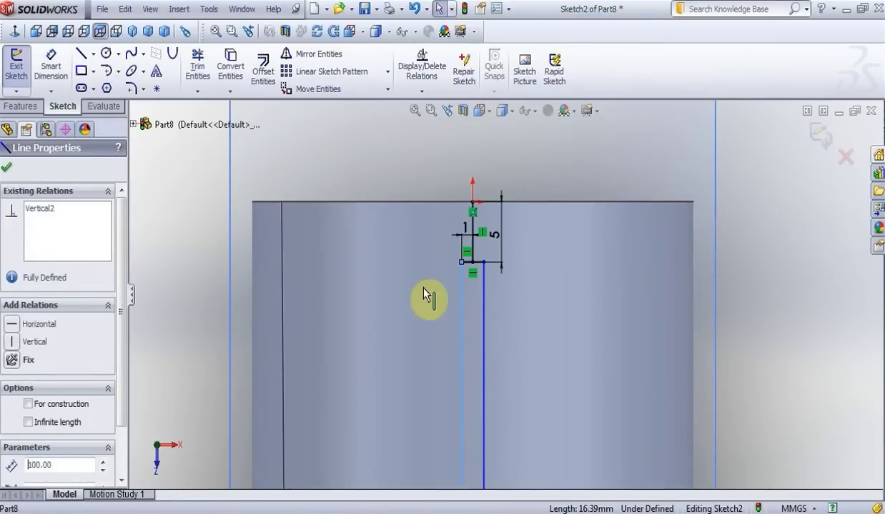
Delete the two helper lines between the origin and the rectangle, together with their dimensions
{"action": "left_click_drag", "start_coordinate": [416, 178], "coordinate": [476, 273]}
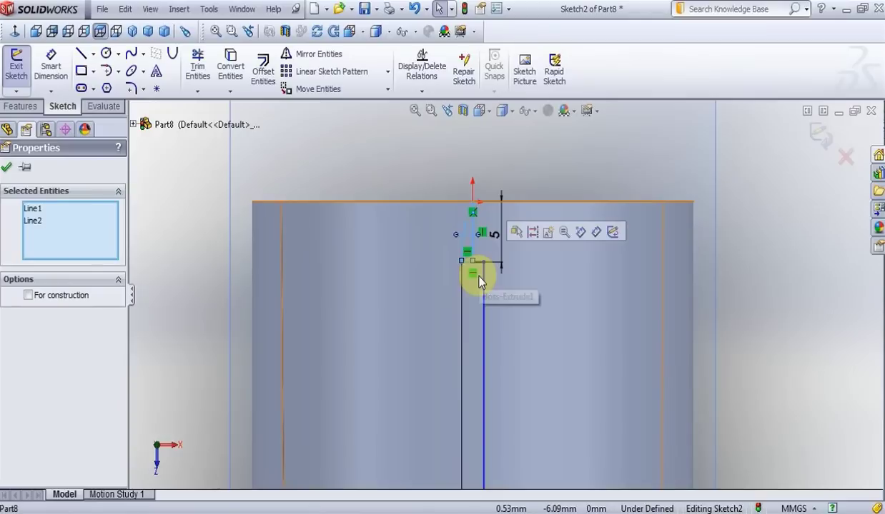
{"action": "key", "text": "Delete"}
{"action": "left_click", "coordinate": [476, 341]}
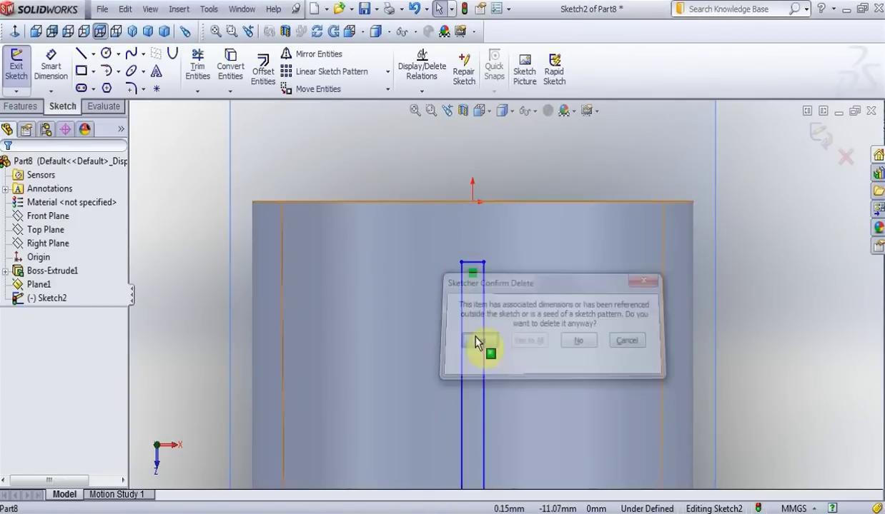
Cut the rectangle into the tube wall with a blind Extruded Cut 2 mm deep
{"action": "key", "text": "ctrl+4"}
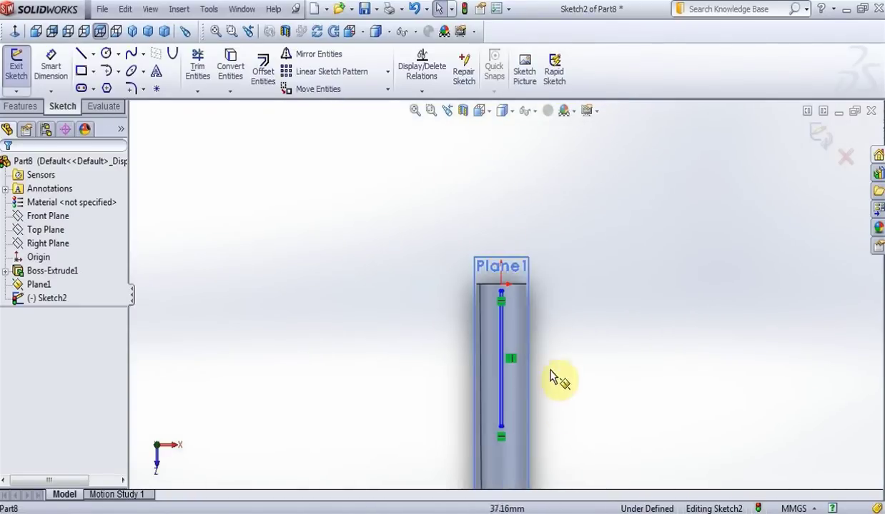
{"action": "scroll", "coordinate": [554, 379], "scroll_direction": "up", "scroll_amount": 1}
{"action": "left_click", "coordinate": [20, 106]}
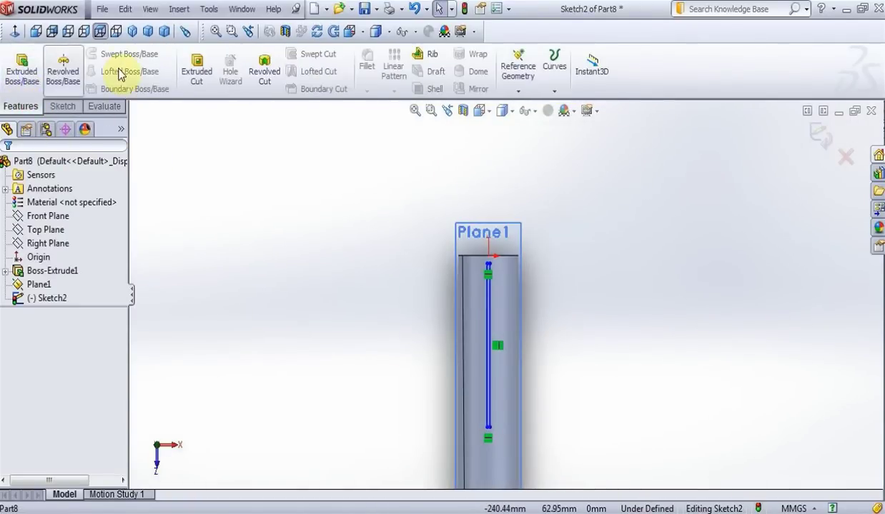
{"action": "left_click", "coordinate": [197, 69]}
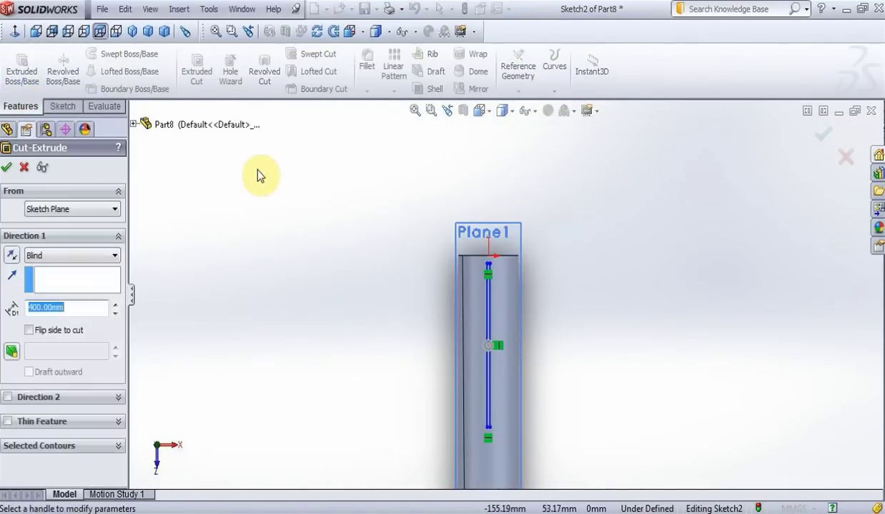
{"action": "left_click", "coordinate": [317, 32]}
{"action": "left_click_drag", "start_coordinate": [375, 219], "coordinate": [332, 208]}
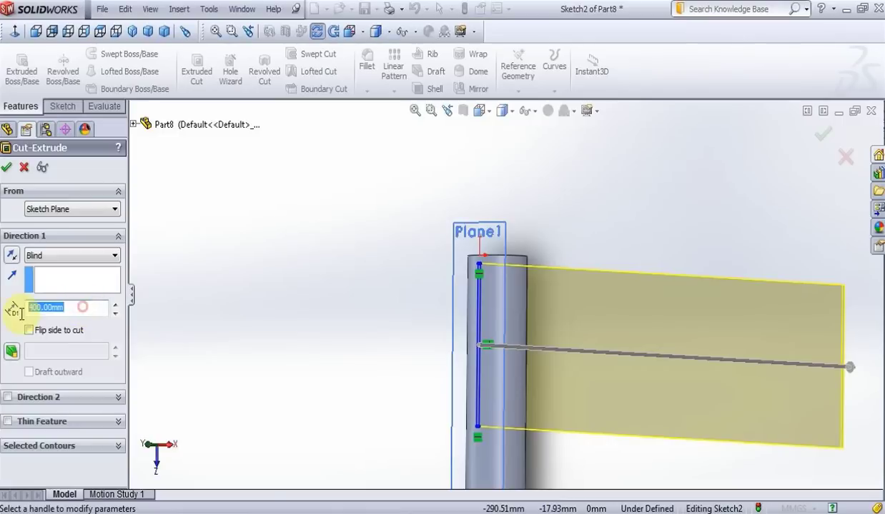
{"action": "key", "text": "Return"}
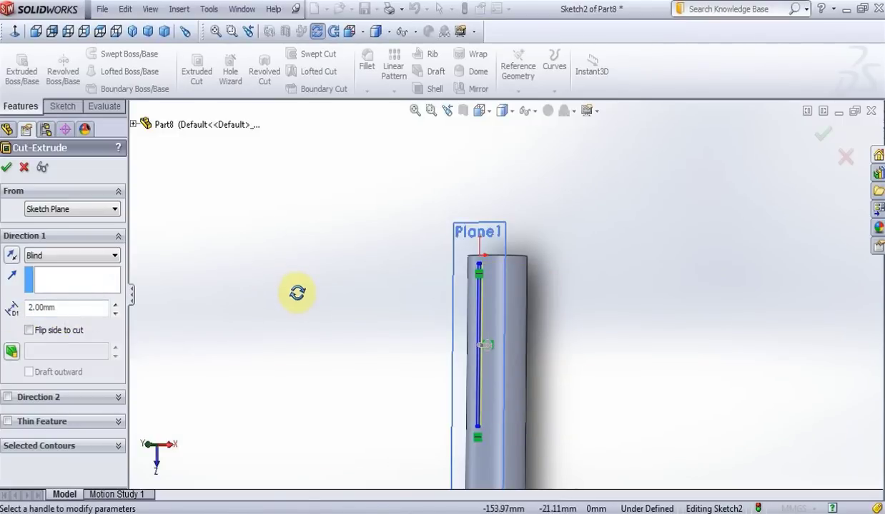
{"action": "left_click", "coordinate": [5, 166]}
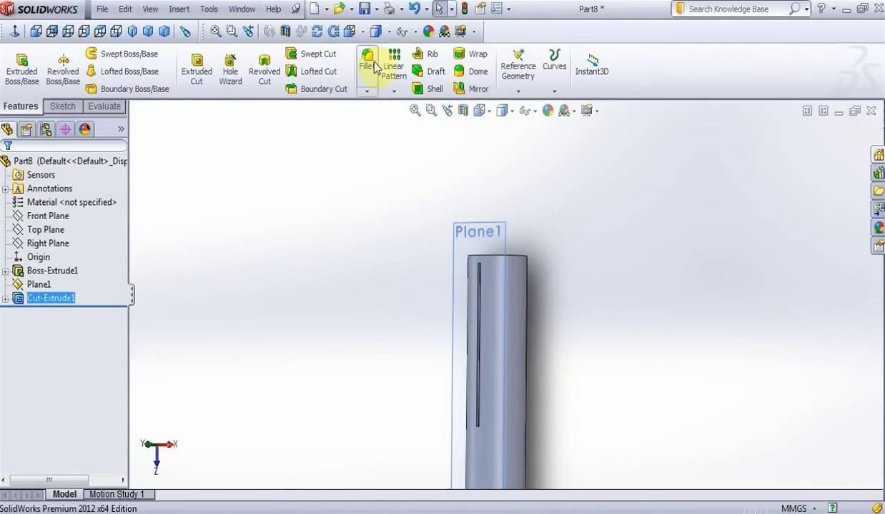
Hide the reference plane Plane1
{"action": "left_click", "coordinate": [316, 32]}
{"action": "left_click_drag", "start_coordinate": [400, 199], "coordinate": [440, 423]}
{"action": "key", "text": "Escape"}
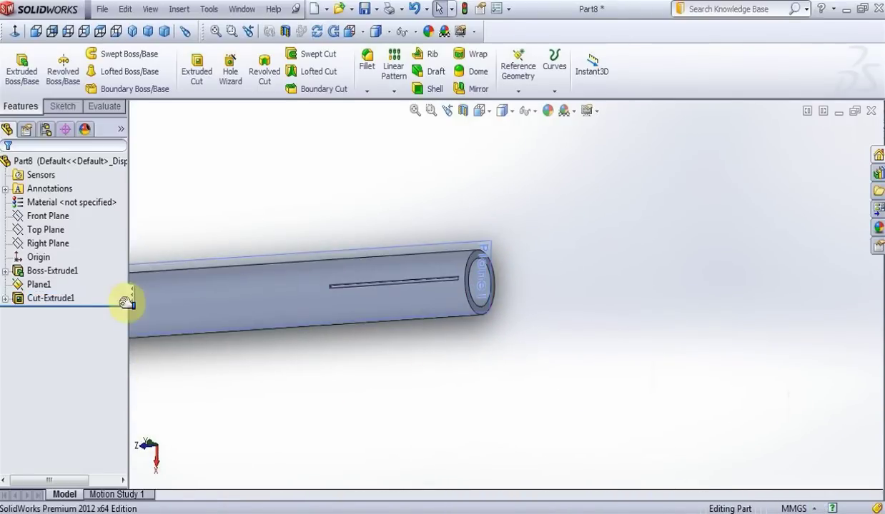
{"action": "right_click", "coordinate": [37, 284]}
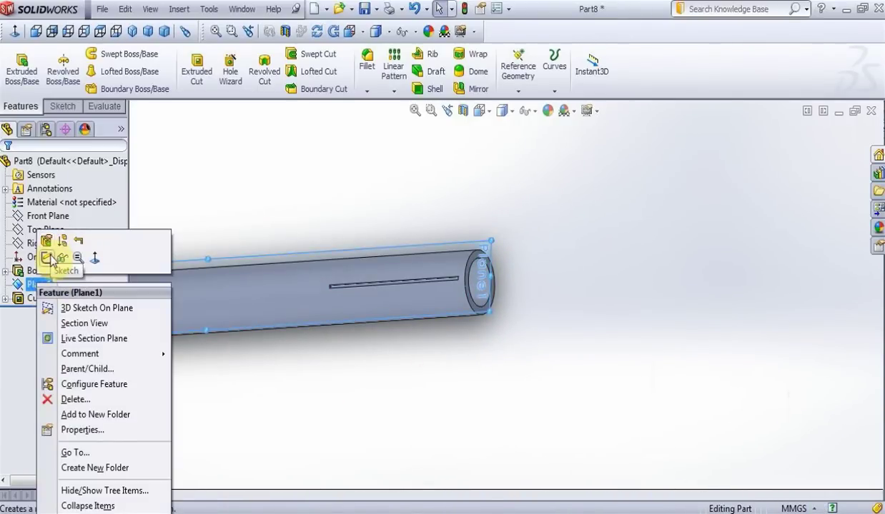
{"action": "key", "text": "Escape"}
Circular-pattern the slot cut around the tube's outer face with 3 equally spaced instances over 360 degrees
{"action": "left_click", "coordinate": [51, 299]}
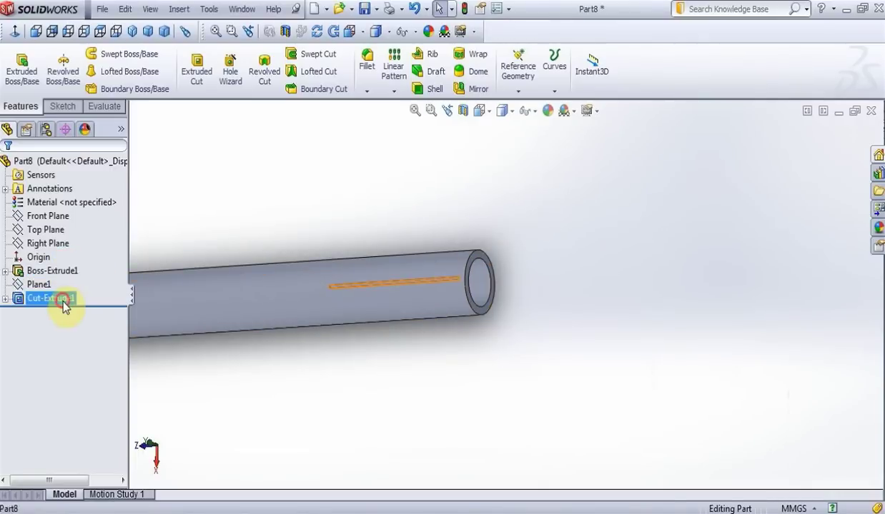
{"action": "left_click", "coordinate": [393, 91]}
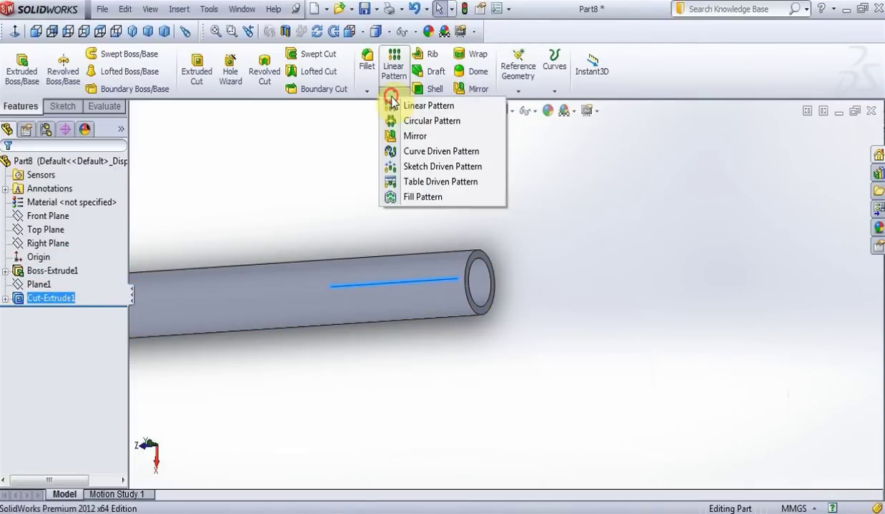
{"action": "left_click", "coordinate": [389, 119]}
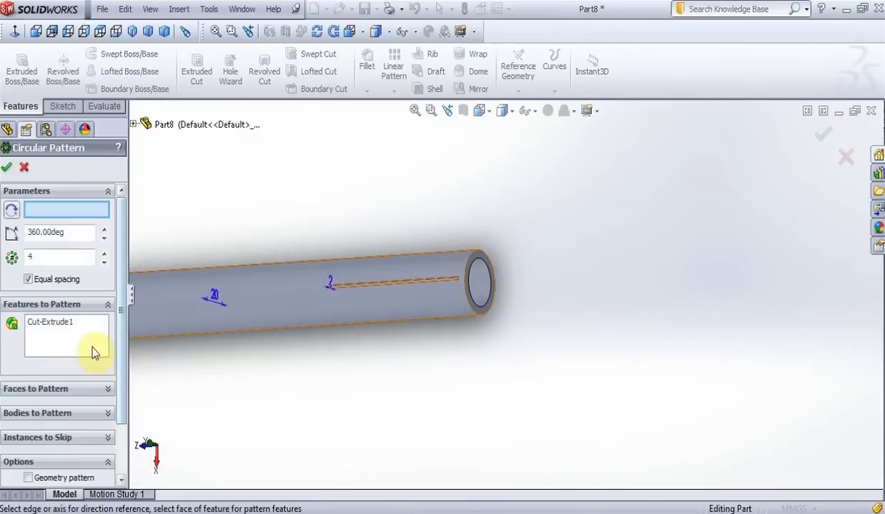
{"action": "type", "text": "3"}
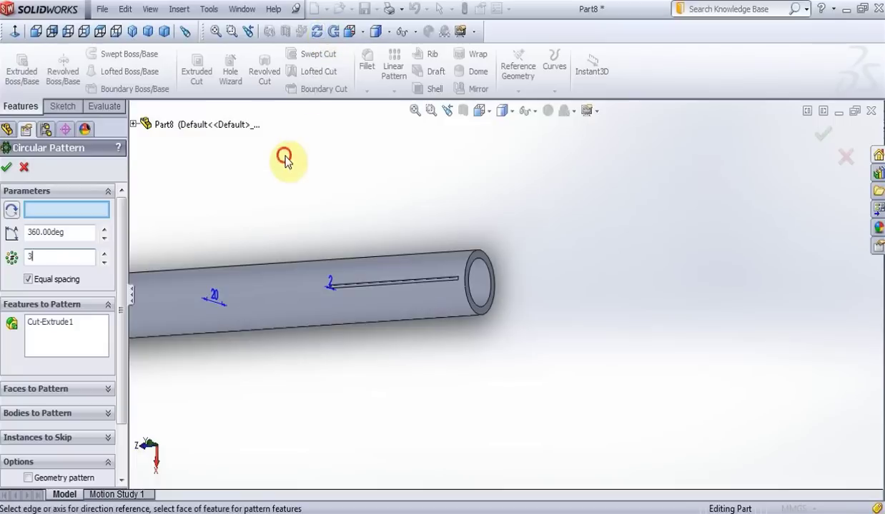
{"action": "left_click", "coordinate": [317, 32]}
{"action": "left_click_drag", "start_coordinate": [367, 170], "coordinate": [375, 197]}
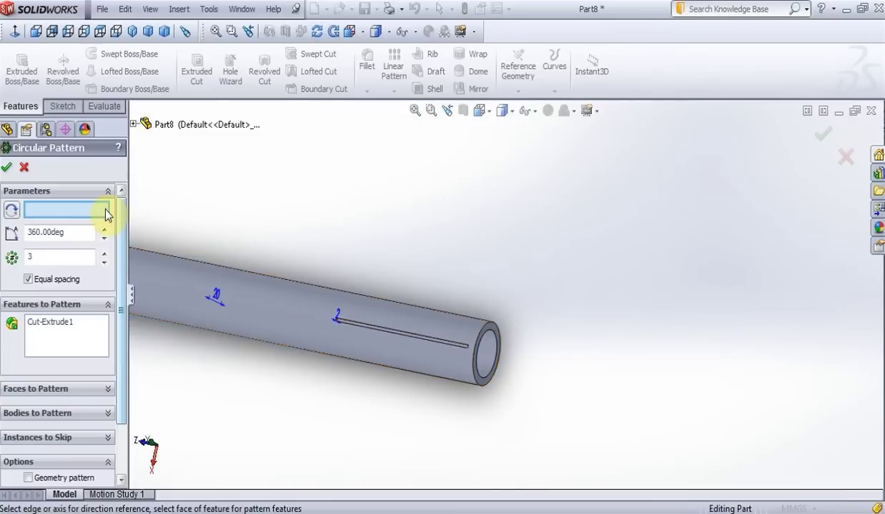
{"action": "left_click", "coordinate": [236, 286]}
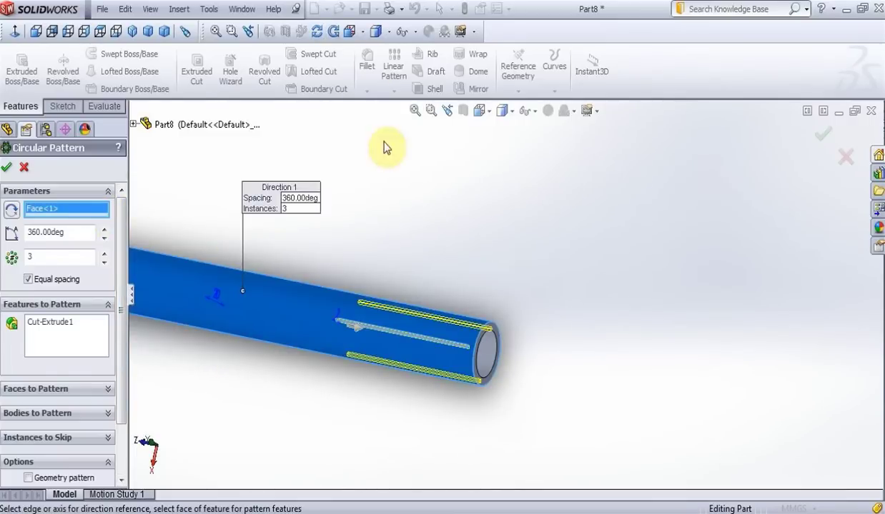
{"action": "left_click", "coordinate": [317, 31]}
{"action": "left_click_drag", "start_coordinate": [407, 166], "coordinate": [390, 178]}
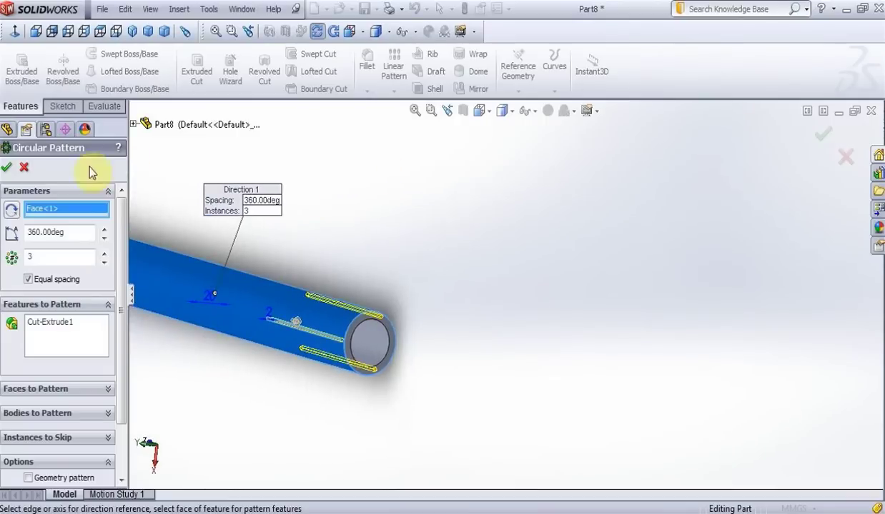
{"action": "left_click", "coordinate": [8, 168]}
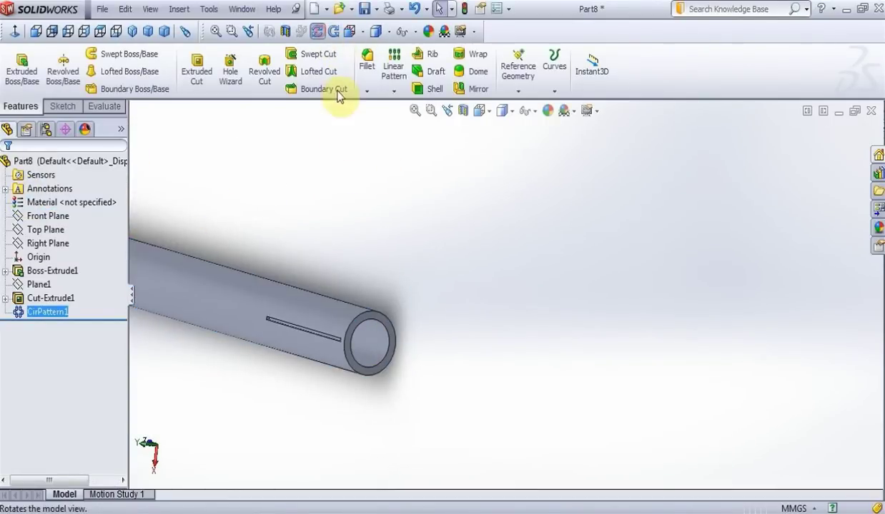
{"action": "left_click_drag", "start_coordinate": [343, 144], "coordinate": [271, 164]}
Save the tube part as "Body Tube" in the Rocket folder and close it
{"action": "left_click", "coordinate": [102, 9]}
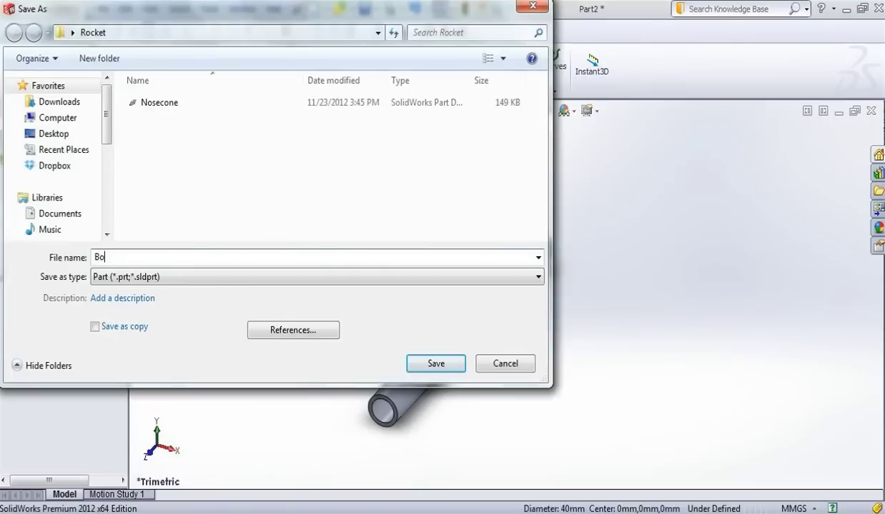
{"action": "type", "text": "Tube"}
{"action": "left_click", "coordinate": [451, 363]}
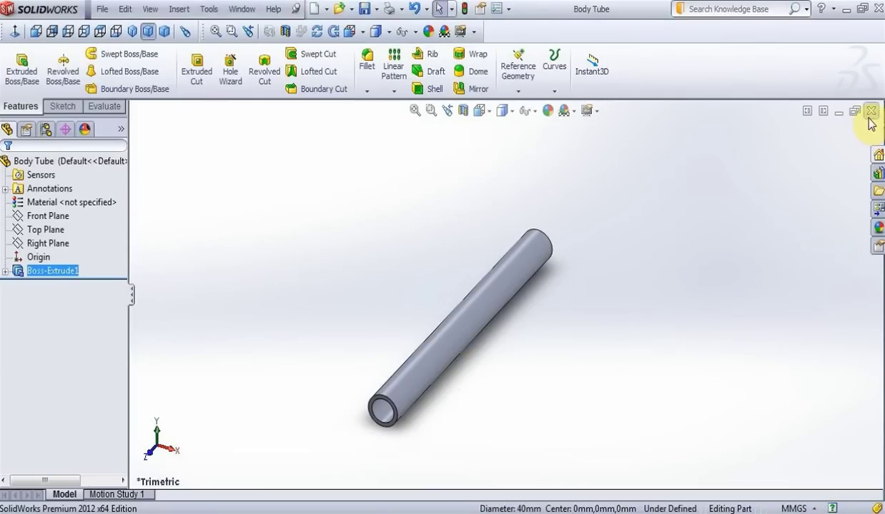
{"action": "left_click", "coordinate": [870, 112]}
Create a new part document and start a sketch on the Front Plane
{"action": "left_click", "coordinate": [220, 10]}
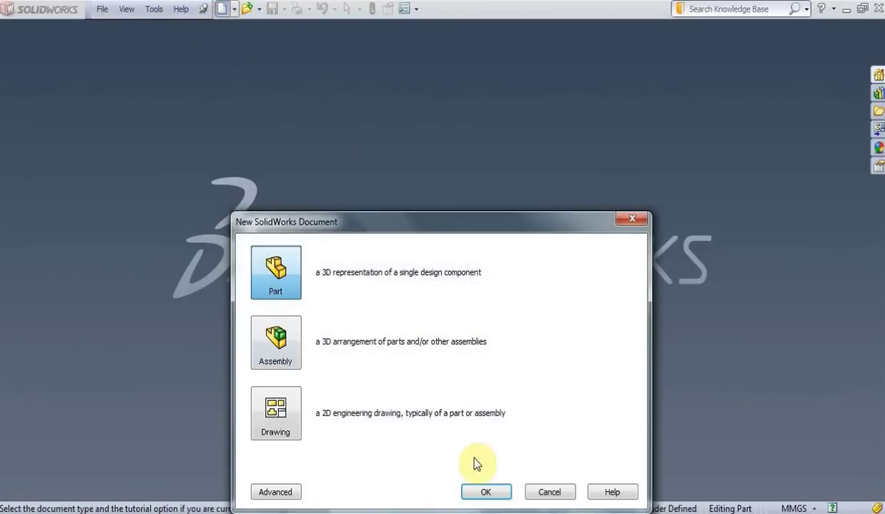
{"action": "left_click", "coordinate": [478, 488]}
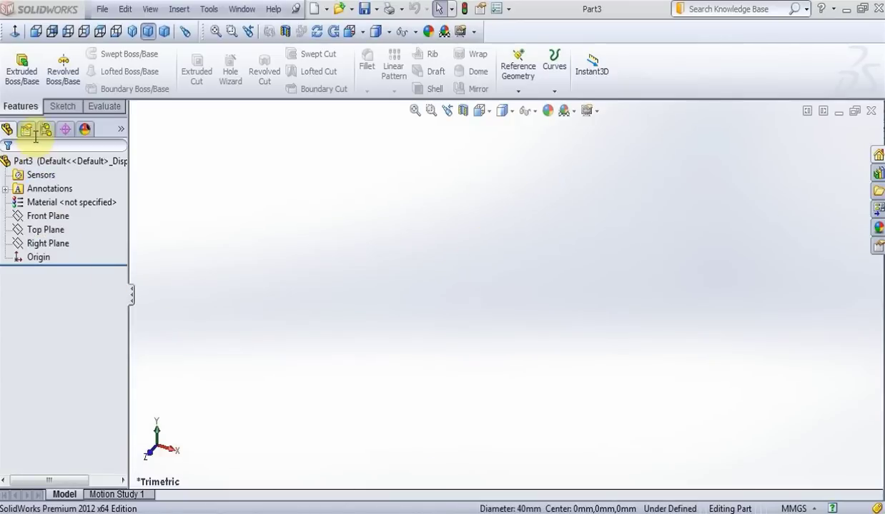
{"action": "left_click", "coordinate": [57, 109]}
{"action": "left_click", "coordinate": [16, 61]}
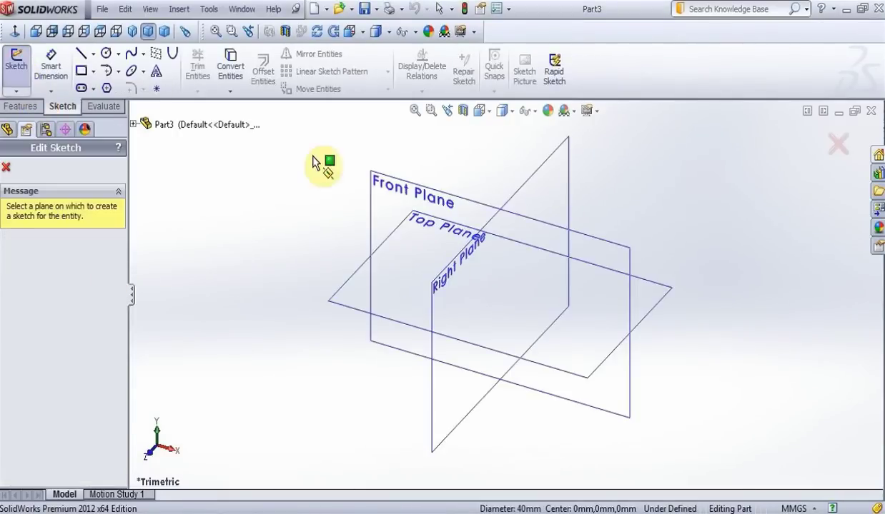
{"action": "left_click", "coordinate": [385, 182]}
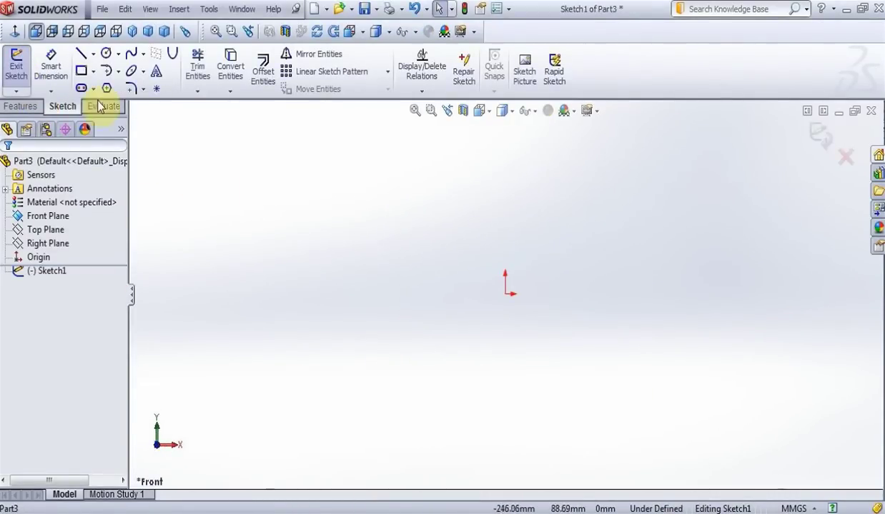
Sketch two concentric circles of different sizes centred on the origin
{"action": "left_click", "coordinate": [104, 56]}
{"action": "left_click", "coordinate": [506, 291]}
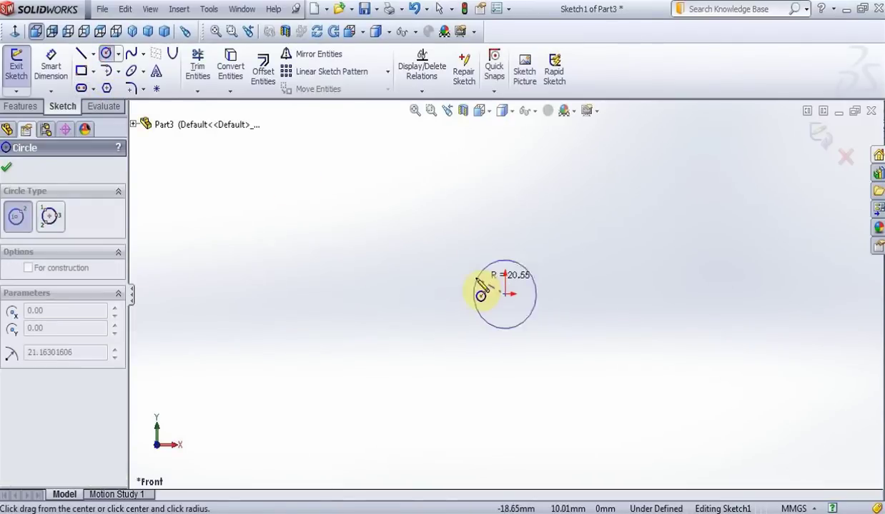
{"action": "left_click", "coordinate": [470, 271]}
{"action": "left_click", "coordinate": [506, 292]}
{"action": "left_click", "coordinate": [457, 263]}
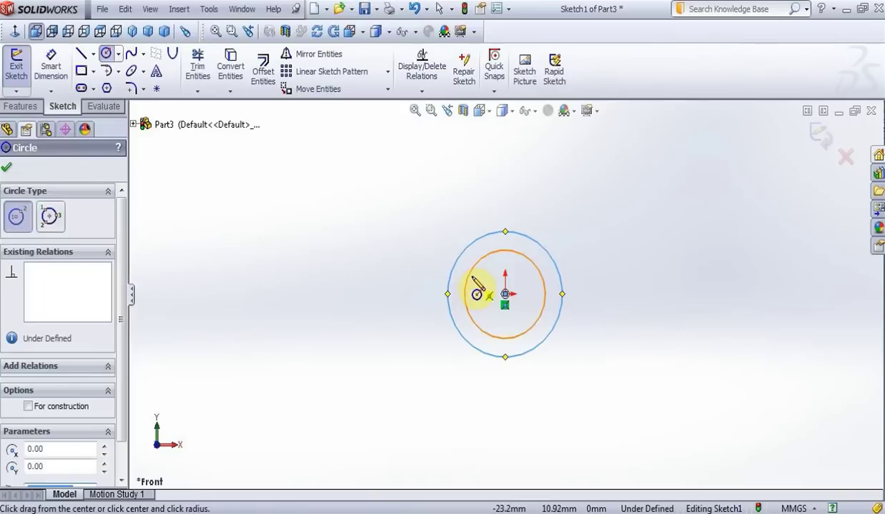
Set the inner circle's radius to 4 mm and the outer circle's radius to 5 mm
{"action": "key", "text": "Escape"}
{"action": "left_click", "coordinate": [485, 265]}
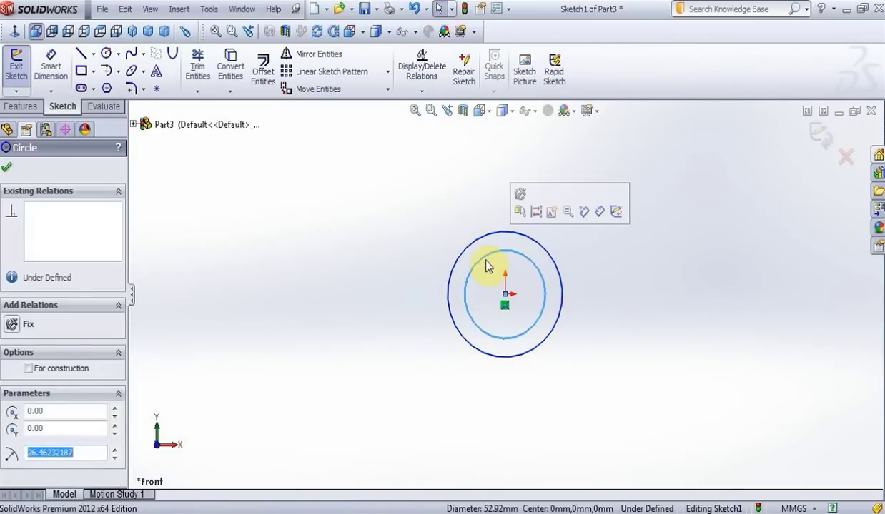
{"action": "type", "text": "4"}
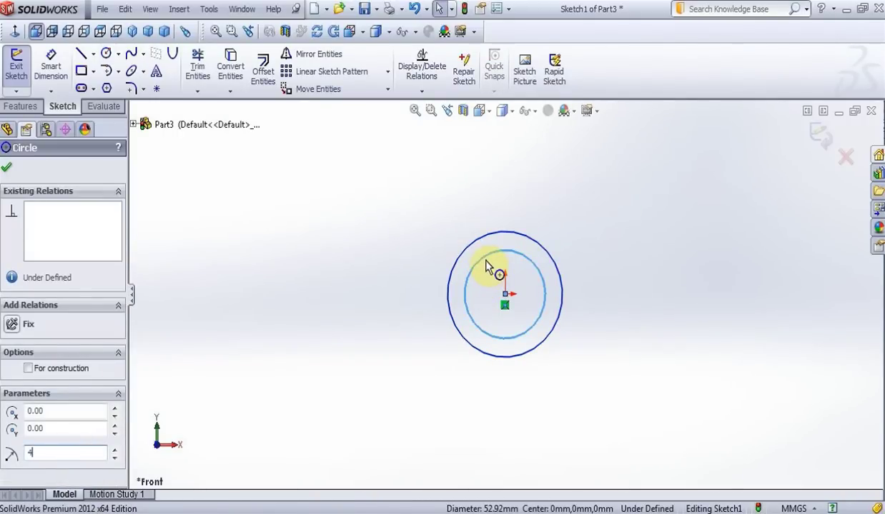
{"action": "key", "text": "Return"}
{"action": "left_click", "coordinate": [470, 247]}
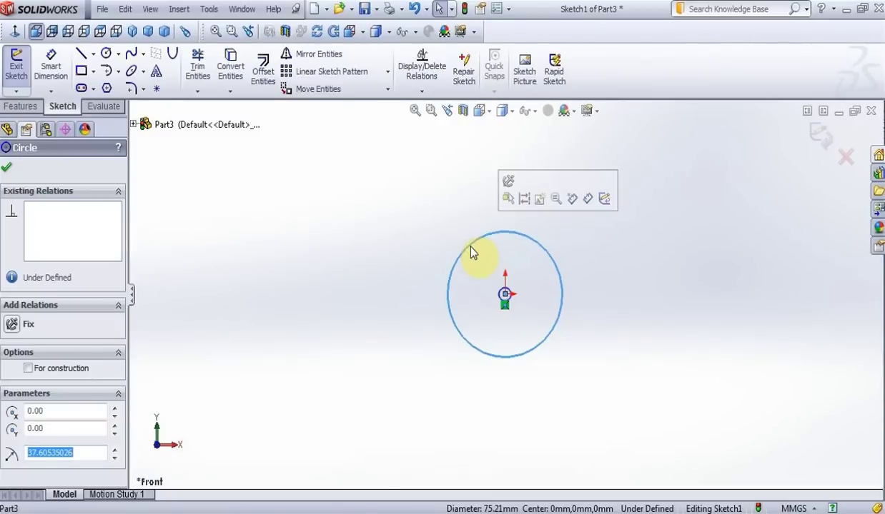
{"action": "type", "text": "5"}
{"action": "key", "text": "Return"}
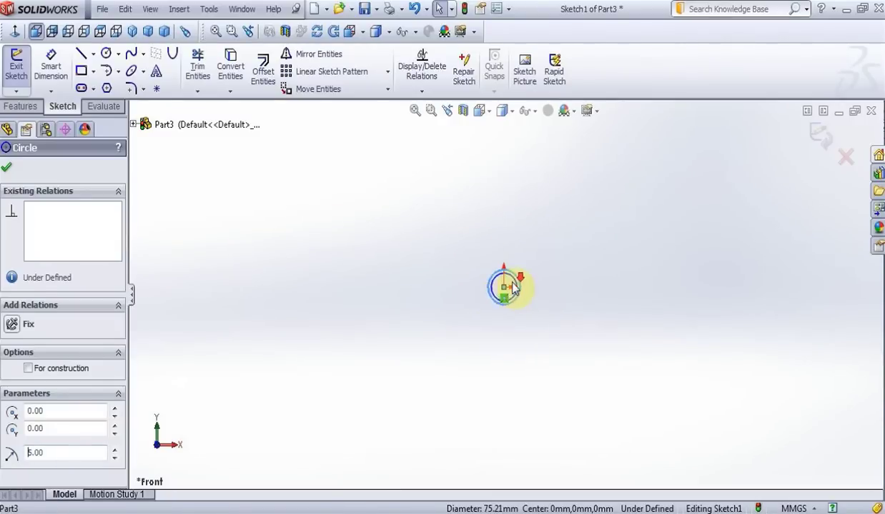
Extrude the ring profile 100 mm as a blind boss from the sketch plane
{"action": "left_click", "coordinate": [22, 106]}
{"action": "left_click", "coordinate": [20, 69]}
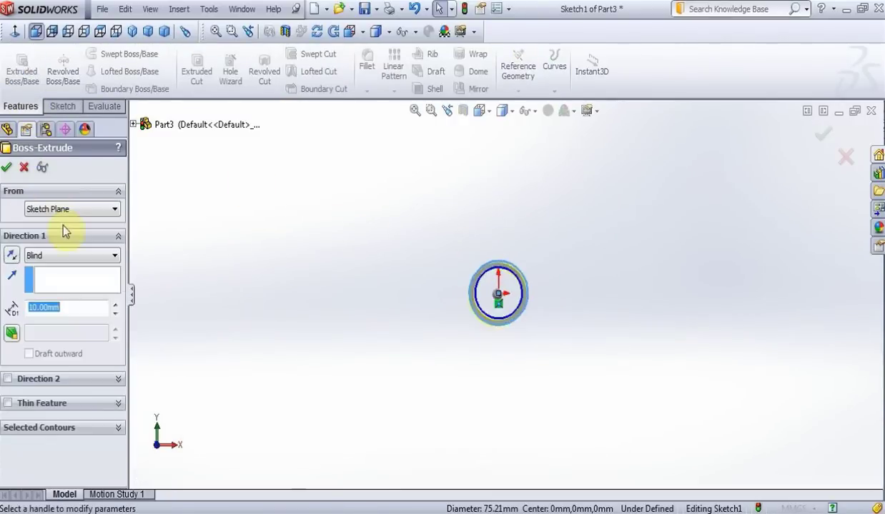
{"action": "type", "text": "100"}
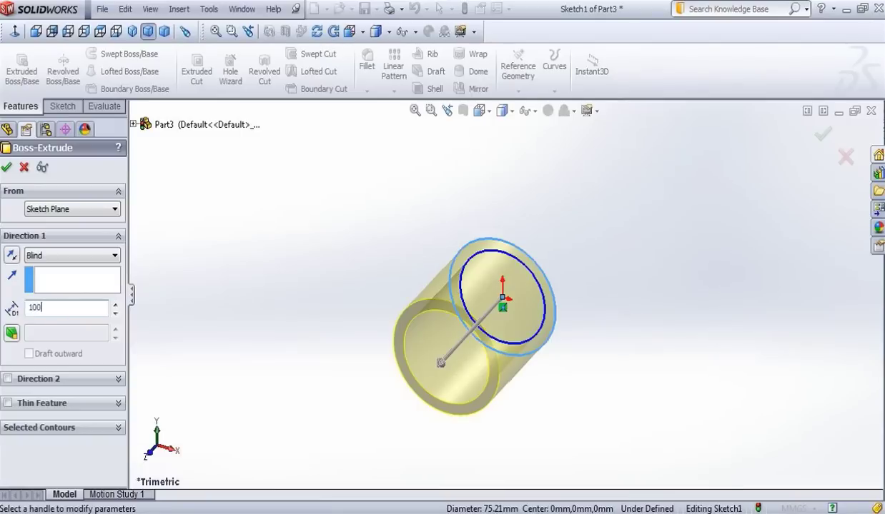
{"action": "key", "text": "Return"}
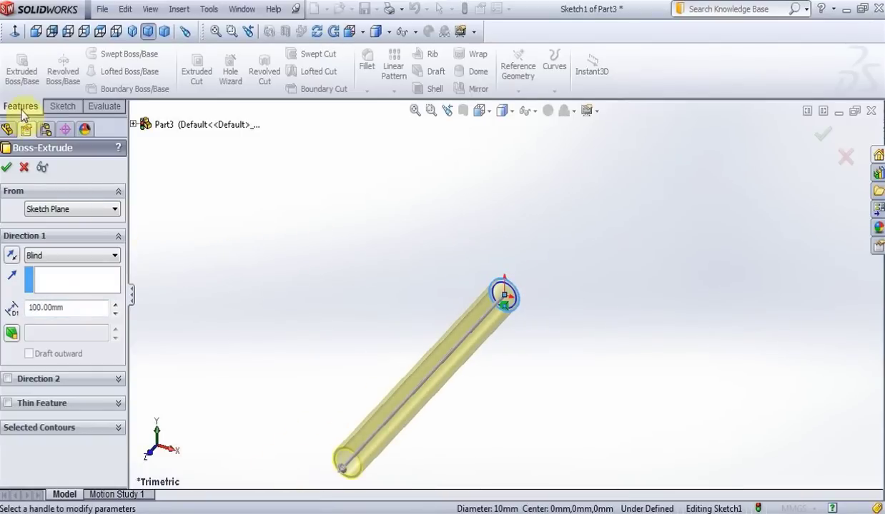
{"action": "left_click", "coordinate": [10, 168]}
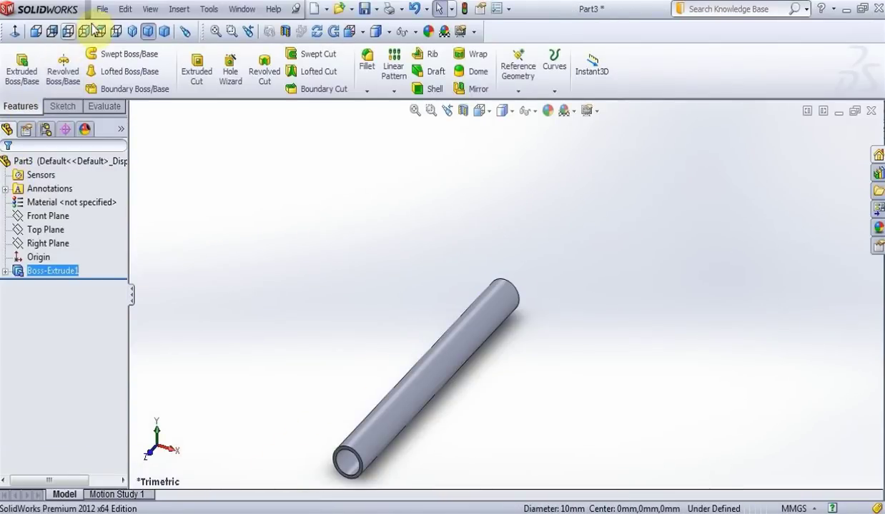
Save the thin tube part as "Launch lug" in the Rocket folder and close it
{"action": "left_click", "coordinate": [102, 9]}
{"action": "left_click", "coordinate": [132, 127]}
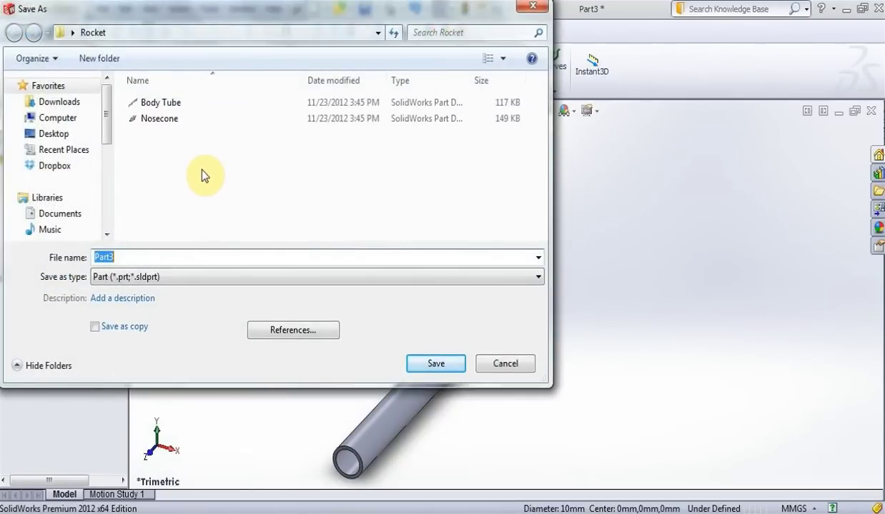
{"action": "type", "text": "Launch lug"}
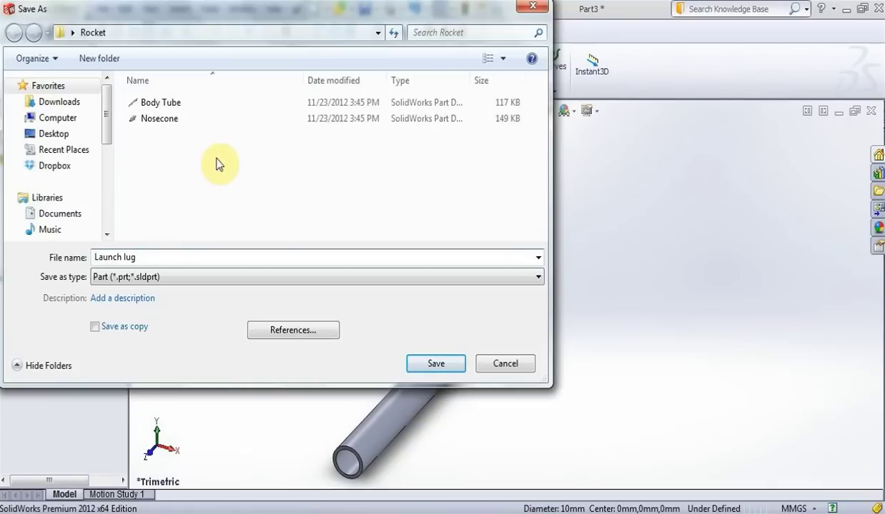
{"action": "left_click", "coordinate": [433, 363]}
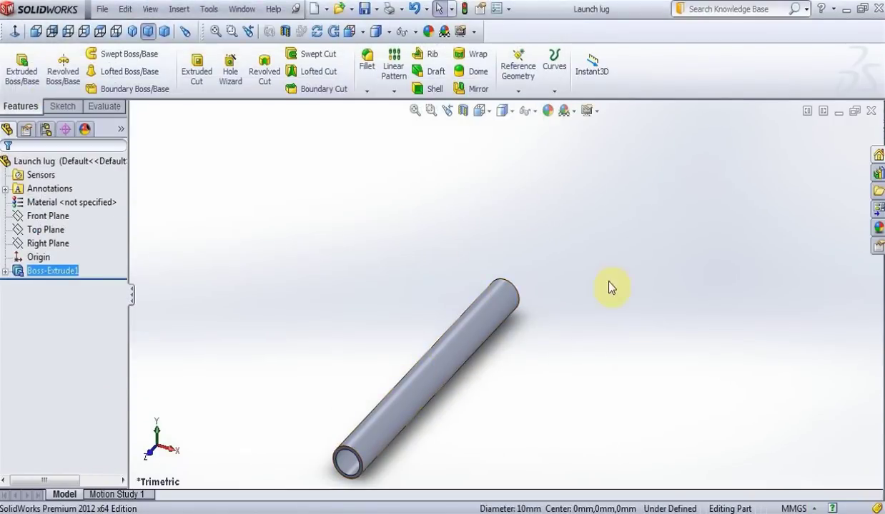
{"action": "left_click", "coordinate": [870, 111]}
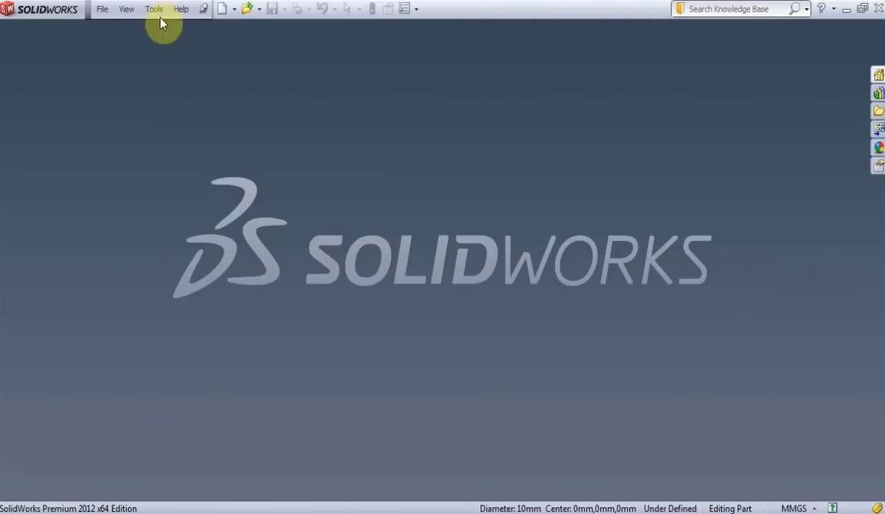
Create a new part document and start a sketch on the Front Plane
{"action": "left_click", "coordinate": [223, 10]}
{"action": "left_click", "coordinate": [479, 490]}
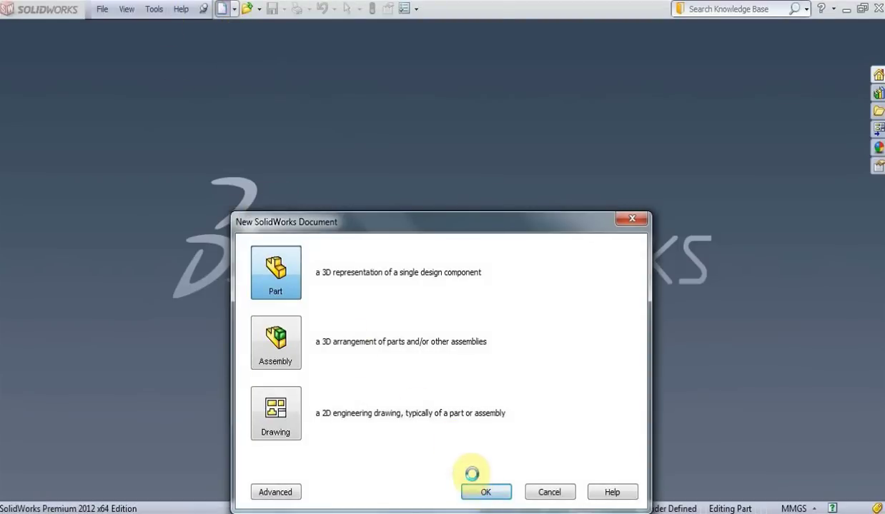
{"action": "left_click", "coordinate": [61, 106]}
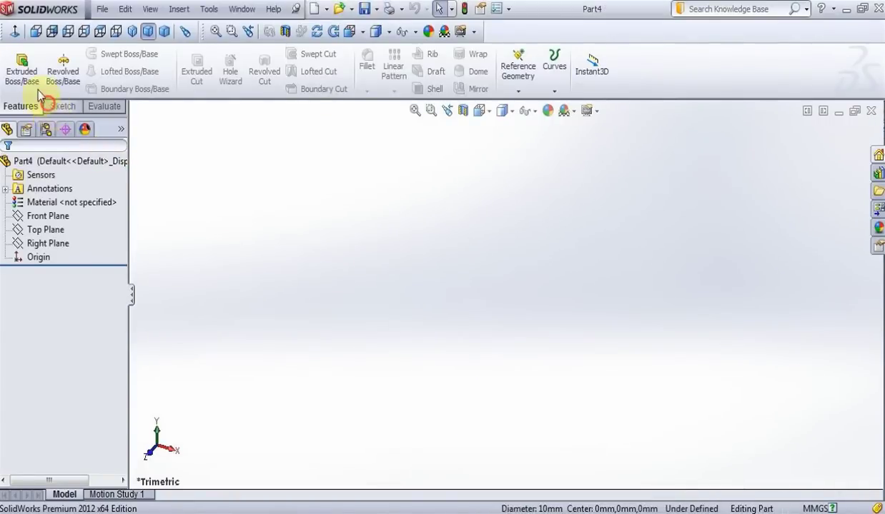
{"action": "left_click", "coordinate": [17, 60]}
{"action": "left_click", "coordinate": [379, 182]}
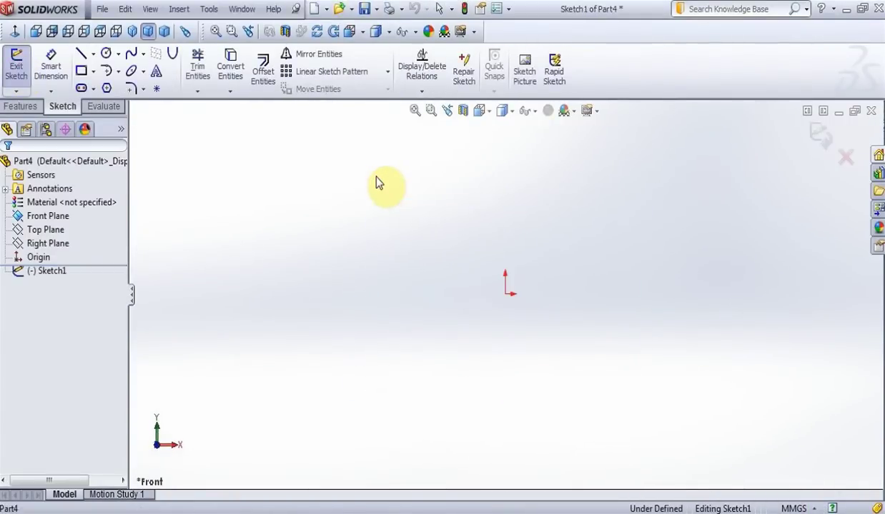
Sketch two concentric circles centred on the origin, with radii of about 34 mm and 21 mm
{"action": "left_click", "coordinate": [107, 55]}
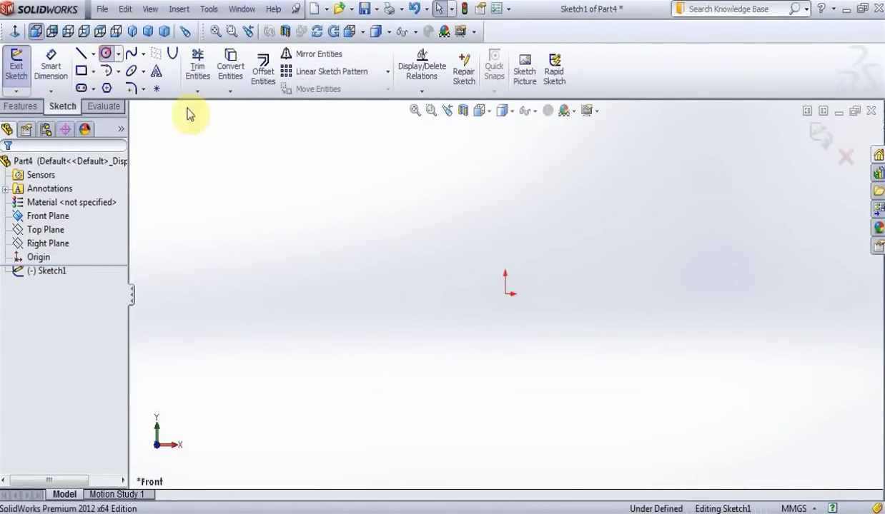
{"action": "left_click", "coordinate": [506, 294]}
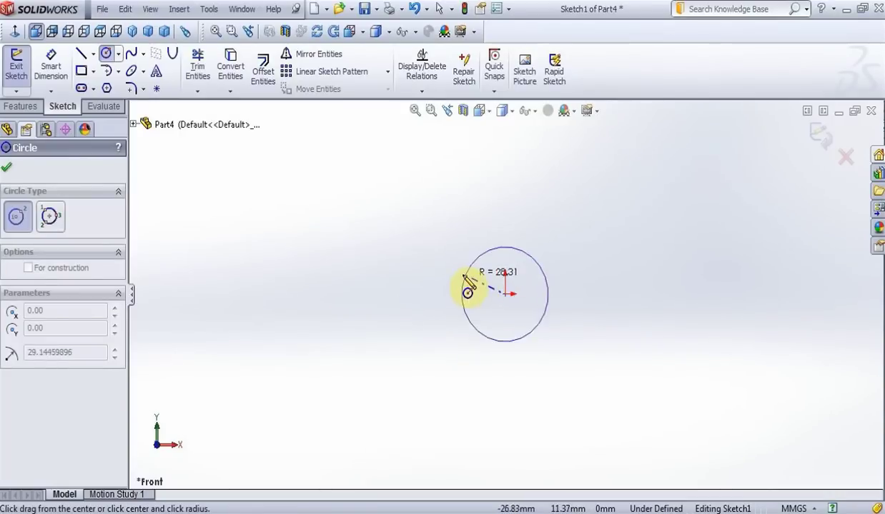
{"action": "left_click", "coordinate": [456, 289]}
{"action": "key", "text": "Escape"}
{"action": "left_click", "coordinate": [106, 54]}
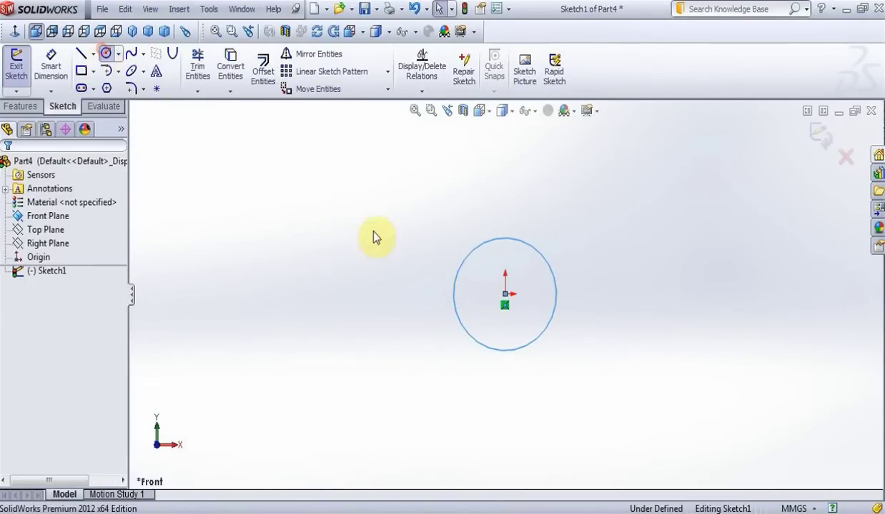
{"action": "left_click", "coordinate": [505, 294]}
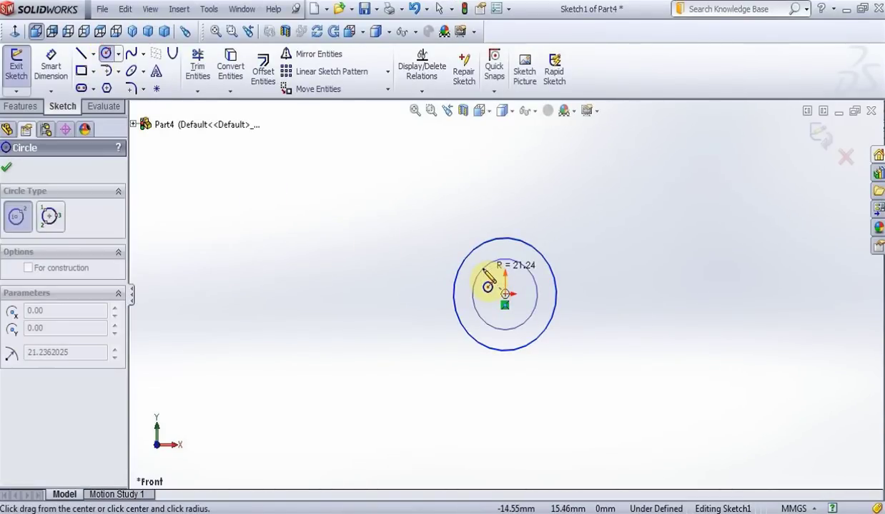
{"action": "left_click", "coordinate": [488, 287]}
{"action": "key", "text": "Escape"}
Set the inner circle's radius to 12.5 mm and the outer circle's radius to 15 mm
{"action": "left_click", "coordinate": [484, 270]}
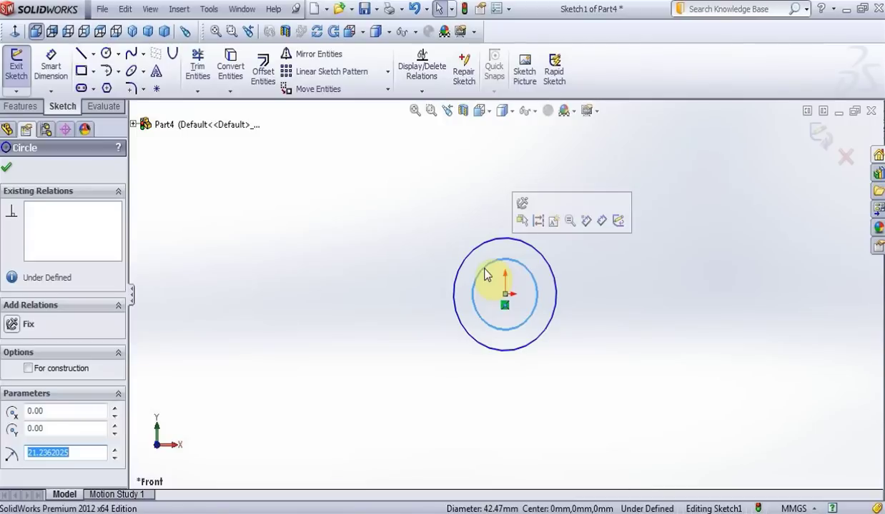
{"action": "type", "text": "12.5"}
{"action": "key", "text": "Return"}
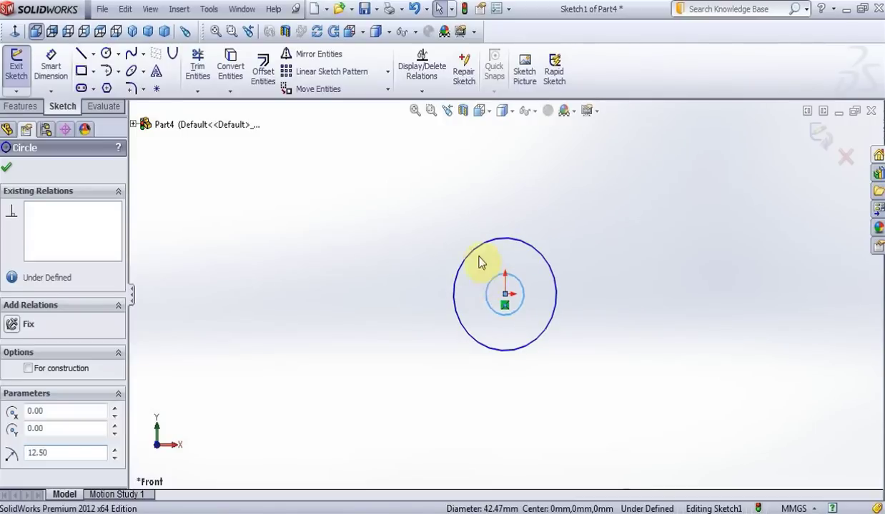
{"action": "left_click", "coordinate": [476, 250]}
{"action": "type", "text": "15"}
{"action": "key", "text": "Return"}
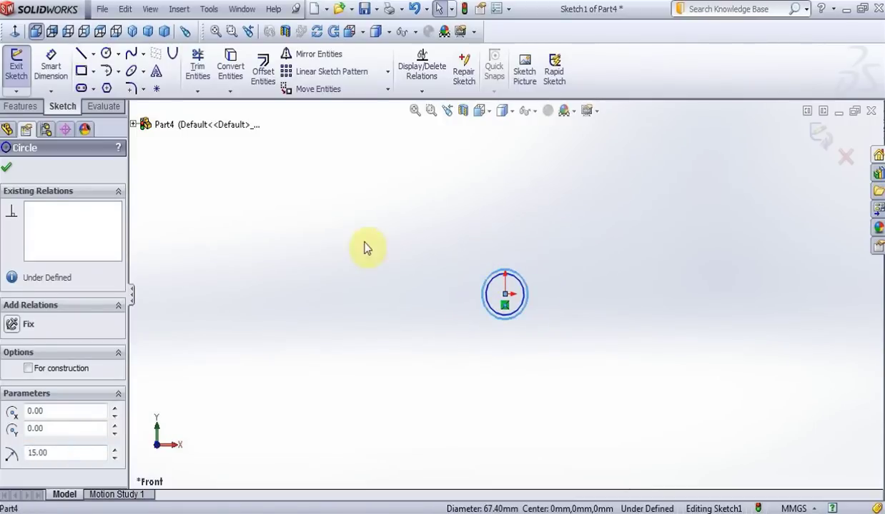
{"action": "left_click", "coordinate": [6, 168]}
Extrude the ring between the two circles 100 mm as a blind boss
{"action": "left_click", "coordinate": [20, 106]}
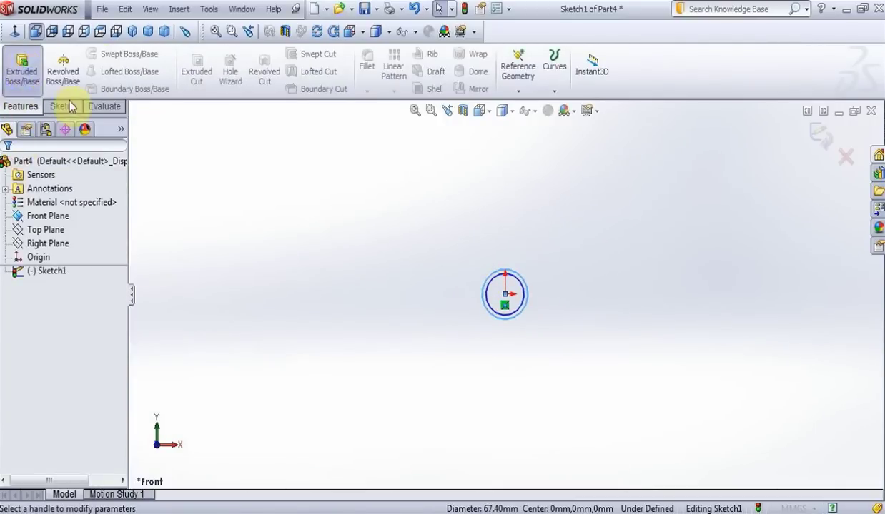
{"action": "left_click", "coordinate": [22, 70]}
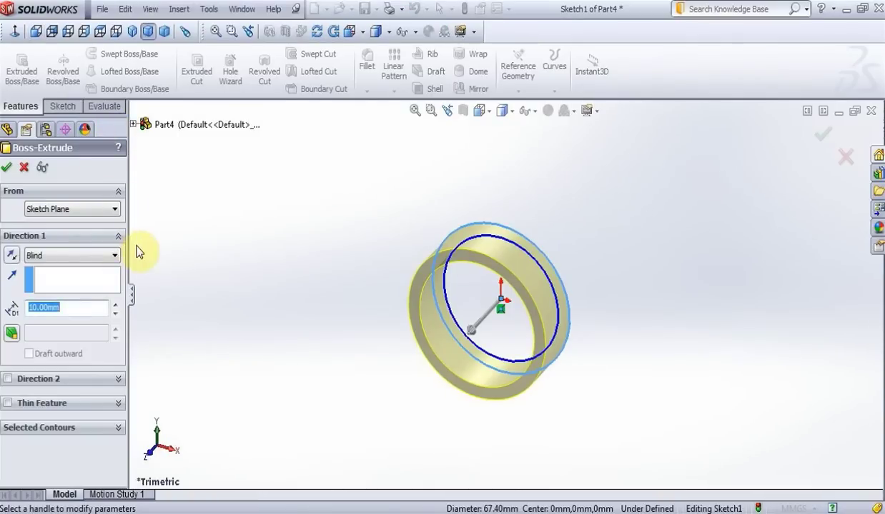
{"action": "type", "text": "100"}
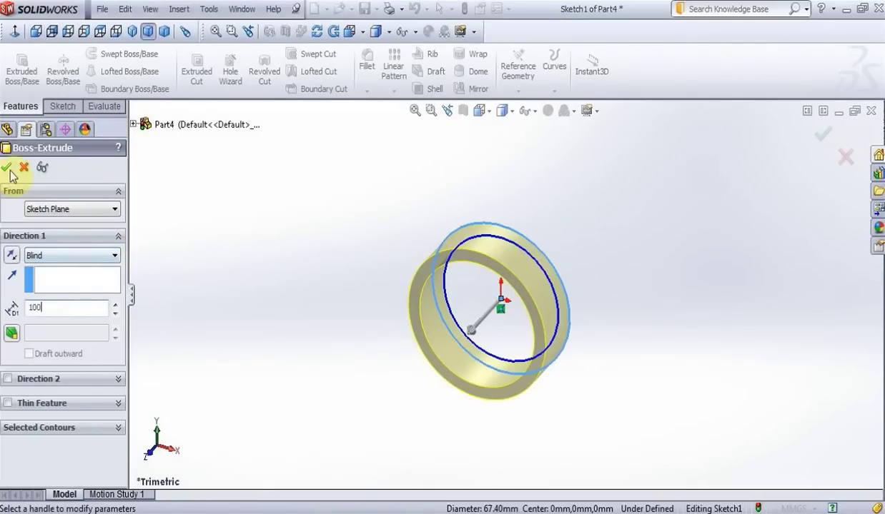
{"action": "left_click", "coordinate": [8, 168]}
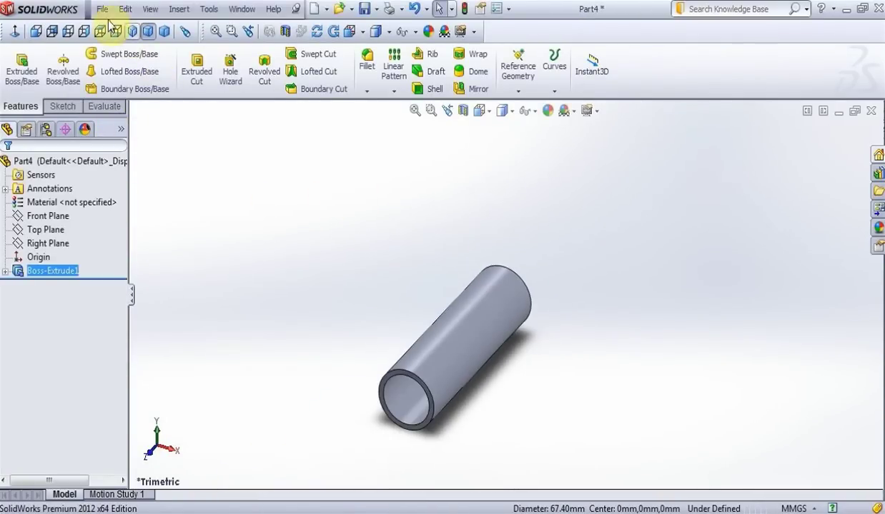
Save the extruded tube as "Motor mount" in the Rocket folder and close the part
{"action": "left_click", "coordinate": [102, 9]}
{"action": "left_click", "coordinate": [139, 126]}
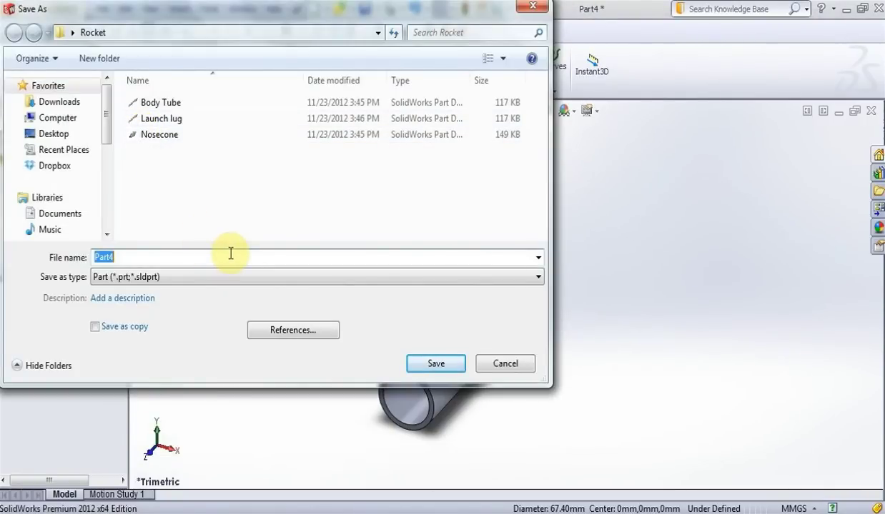
{"action": "type", "text": "Motor mount"}
{"action": "left_click", "coordinate": [435, 362]}
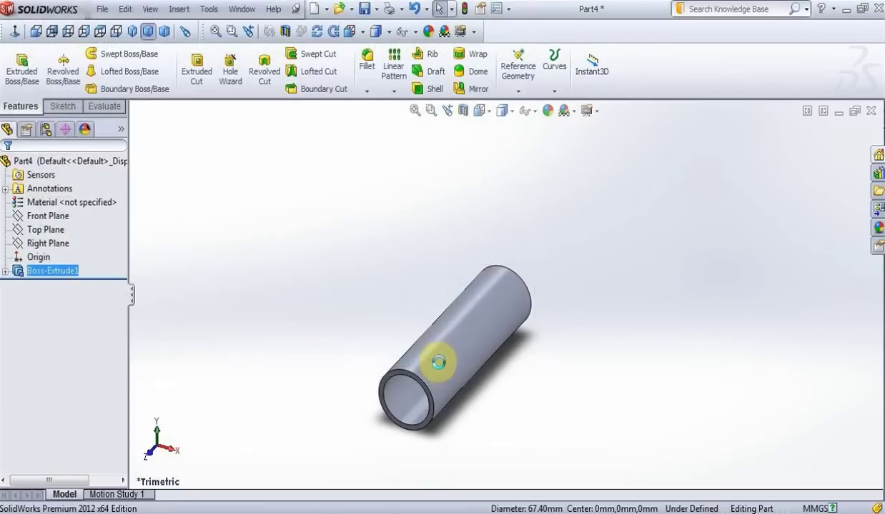
{"action": "left_click", "coordinate": [871, 111]}
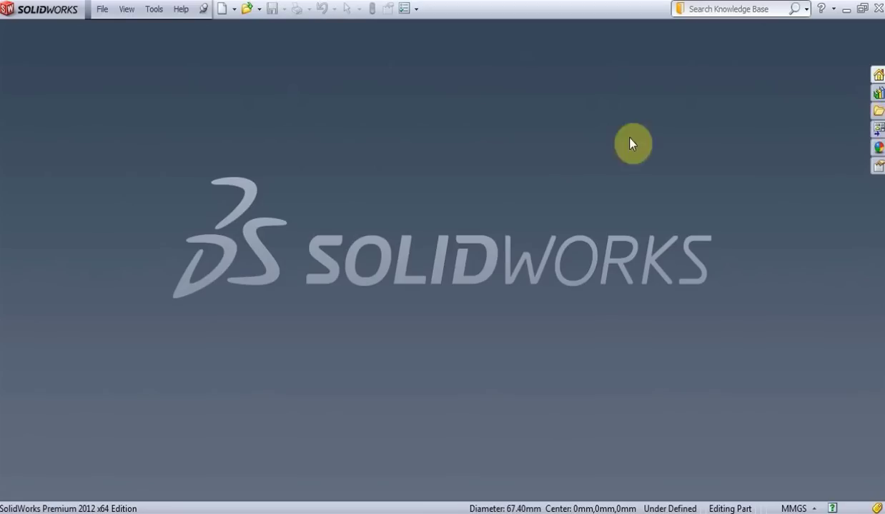
Create another new part document and open a sketch on its Front Plane
{"action": "left_click", "coordinate": [225, 8]}
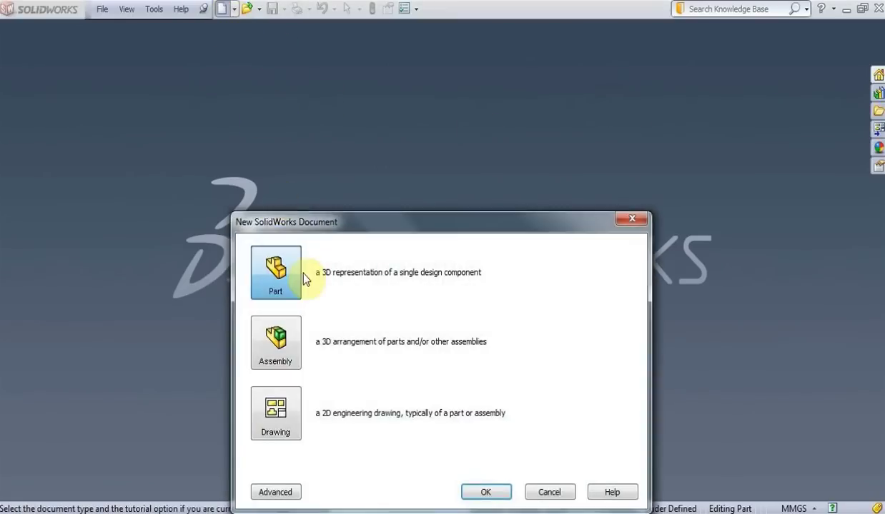
{"action": "left_click", "coordinate": [475, 498]}
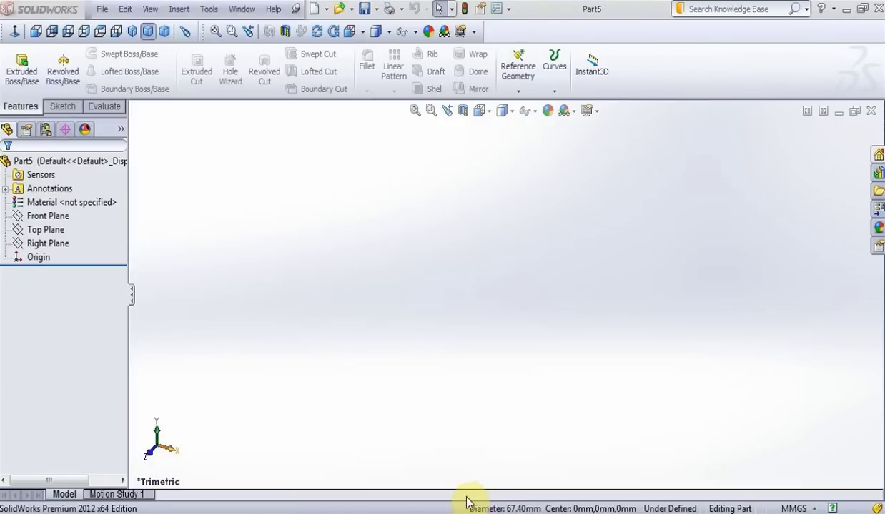
{"action": "left_click", "coordinate": [30, 85]}
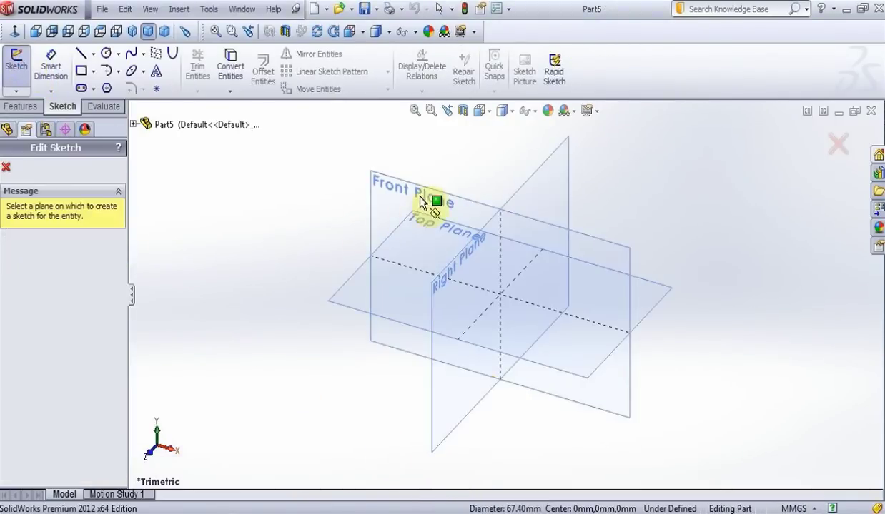
{"action": "left_click", "coordinate": [415, 198]}
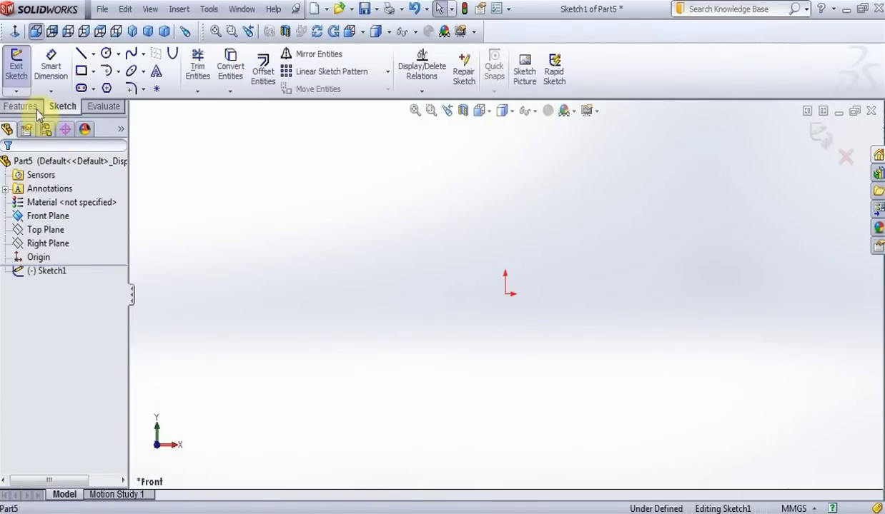
Sketch a circle centred on the origin
{"action": "left_click", "coordinate": [104, 54]}
{"action": "left_click", "coordinate": [506, 293]}
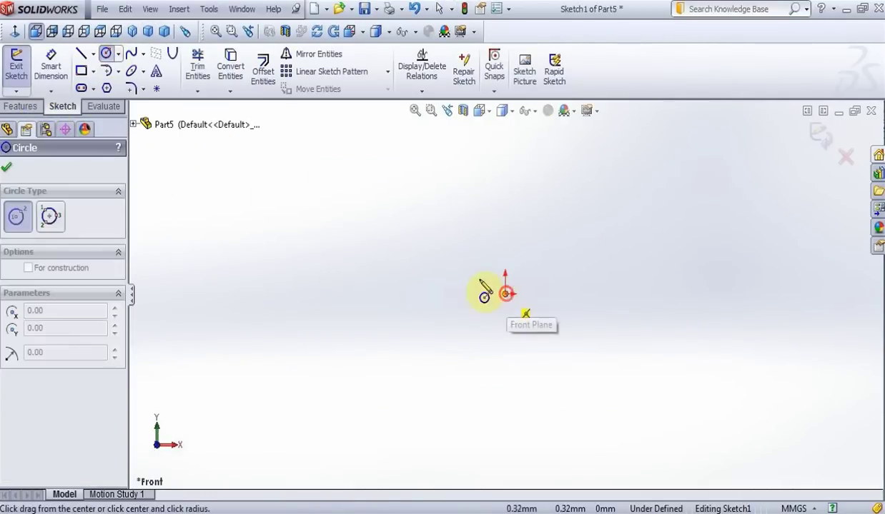
{"action": "left_click", "coordinate": [450, 287]}
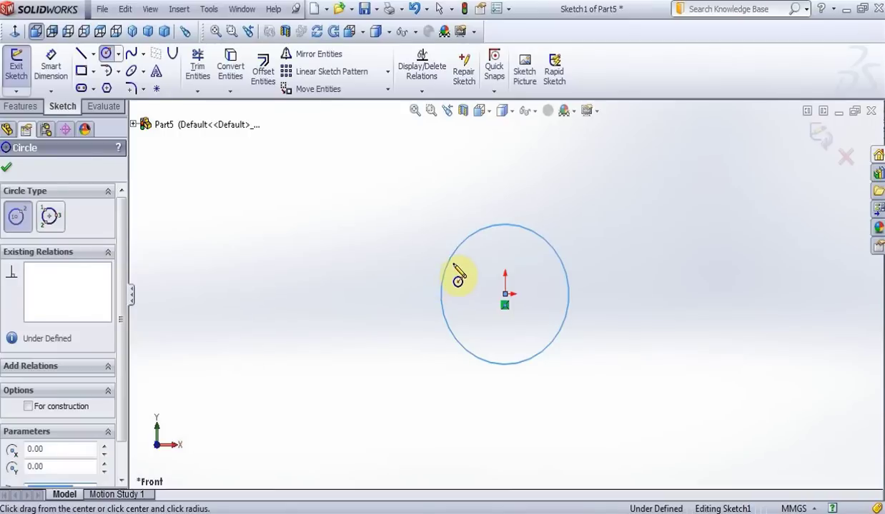
Set the radius of the origin-centred circle to 12.5 mm
{"action": "key", "text": "Escape"}
{"action": "left_click", "coordinate": [459, 248]}
{"action": "type", "text": "12.50"}
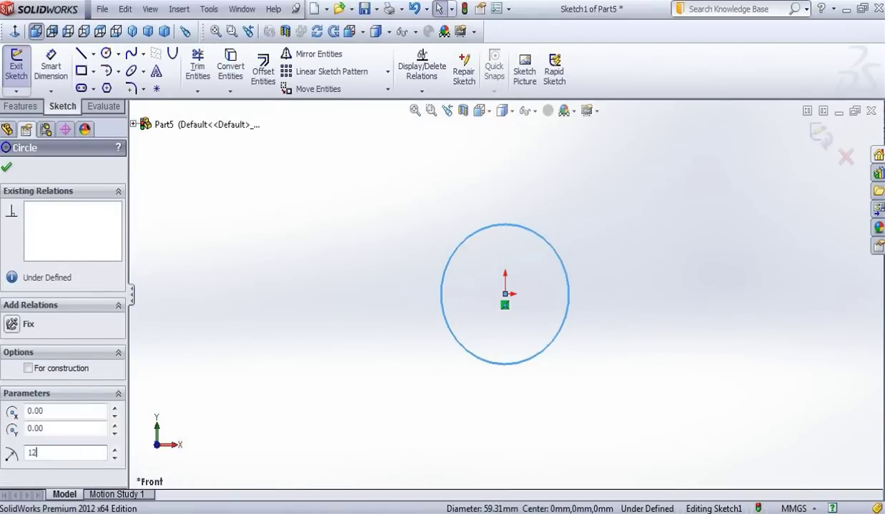
{"action": "left_click", "coordinate": [9, 167]}
Extrude the circle 100 mm as a blind boss
{"action": "left_click", "coordinate": [20, 106]}
{"action": "left_click", "coordinate": [21, 69]}
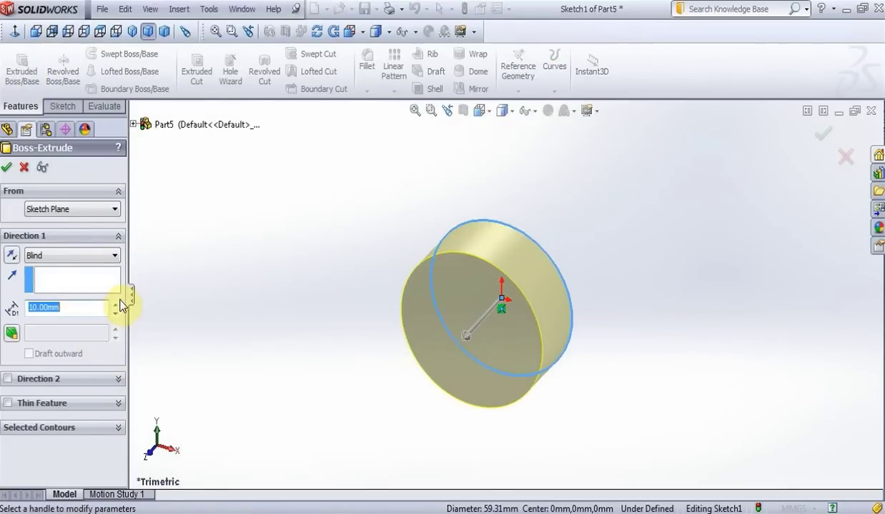
{"action": "key", "text": "Return"}
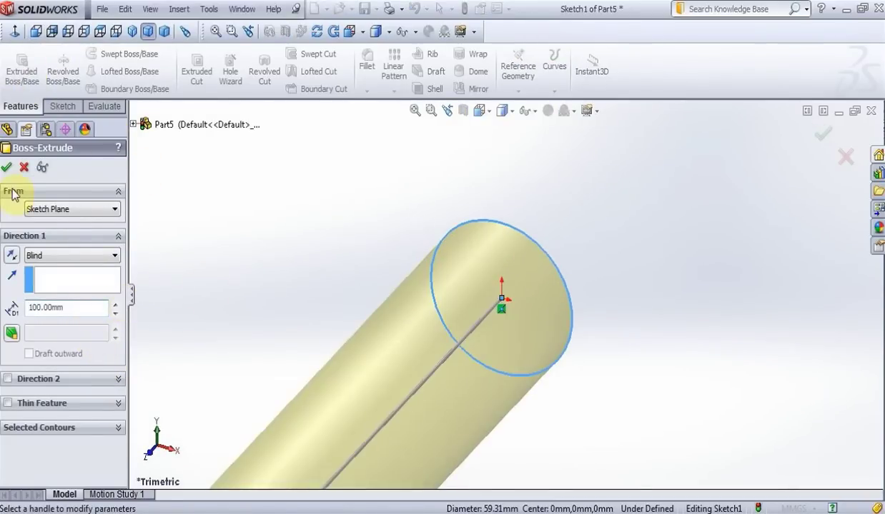
{"action": "left_click", "coordinate": [6, 168]}
Open a sketch on the front end face of the cylinder and view it face-on
{"action": "middle_click_drag", "start_coordinate": [503, 184], "coordinate": [394, 415]}
{"action": "left_click", "coordinate": [395, 414]}
{"action": "right_click", "coordinate": [375, 413]}
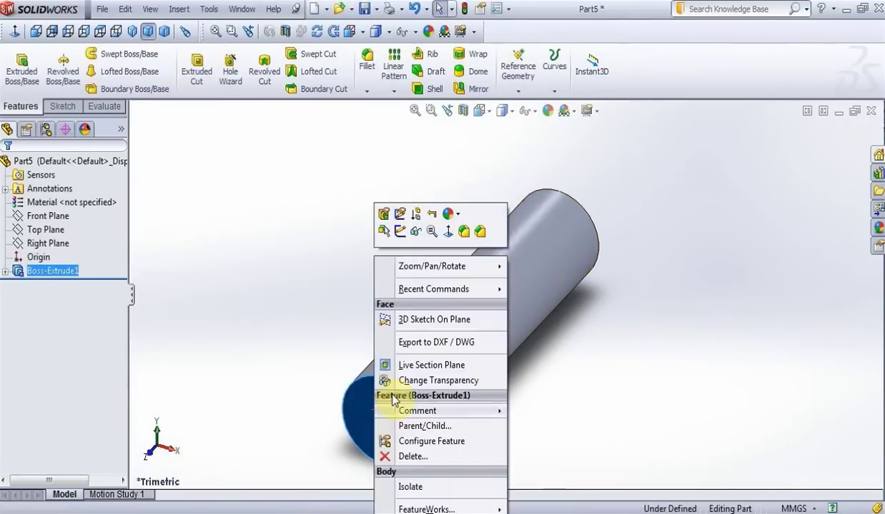
{"action": "left_click", "coordinate": [403, 231]}
{"action": "right_click", "coordinate": [65, 284]}
{"action": "left_click", "coordinate": [75, 257]}
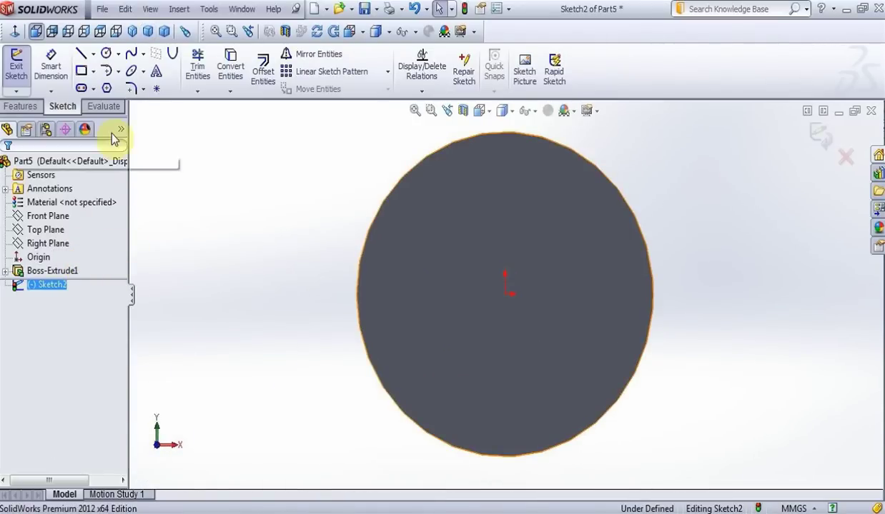
Sketch a circle centred on the origin on the end face and set its radius to 7.5 mm
{"action": "left_click", "coordinate": [106, 55]}
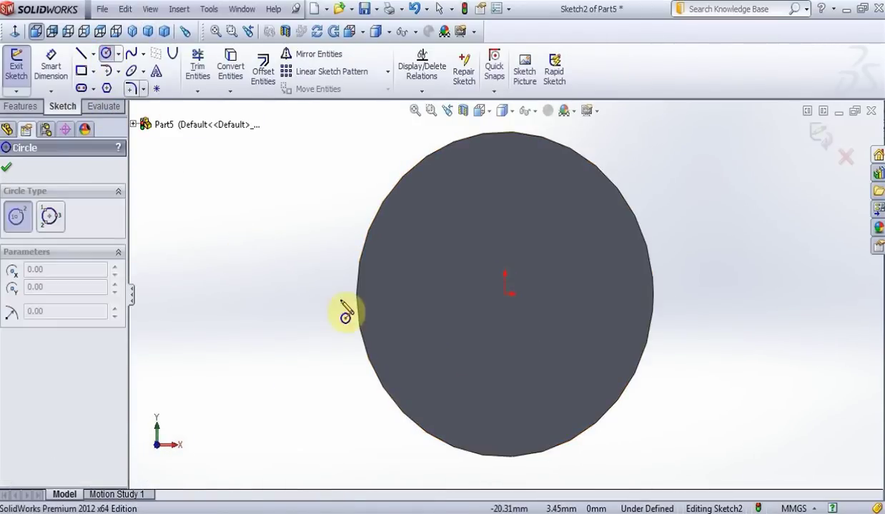
{"action": "left_click", "coordinate": [507, 293]}
{"action": "left_click", "coordinate": [425, 251]}
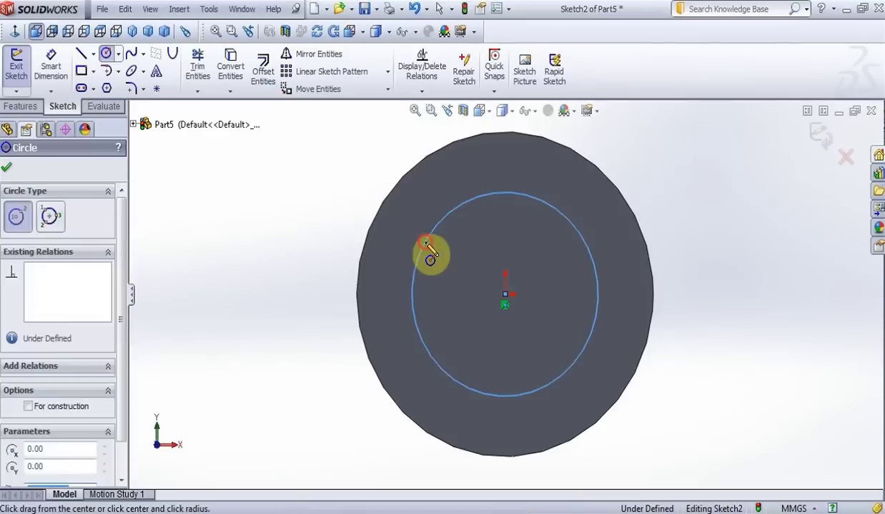
{"action": "key", "text": "Escape"}
{"action": "left_click", "coordinate": [439, 236]}
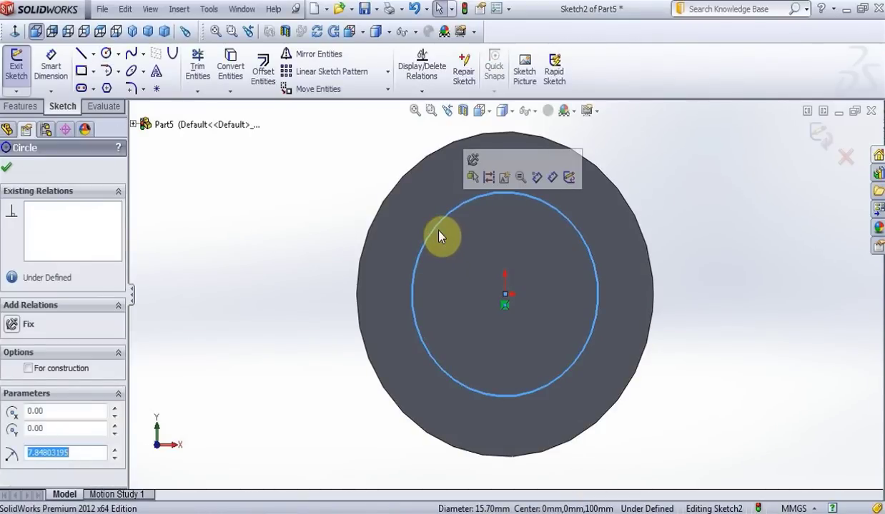
{"action": "type", "text": "7."}
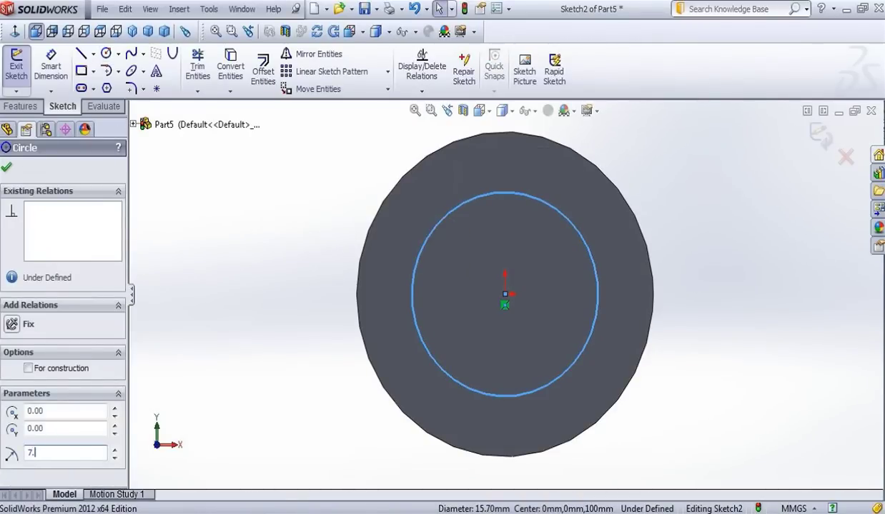
{"action": "type", "text": "50"}
{"action": "left_click", "coordinate": [7, 167]}
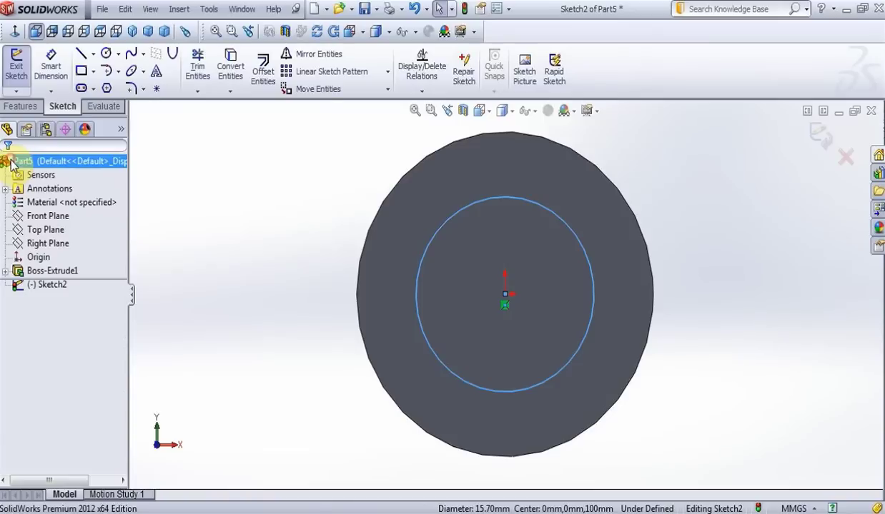
Cut the 7.5 mm radius circle 5 mm deep into the cylinder as a blind extruded cut
{"action": "left_click", "coordinate": [20, 106]}
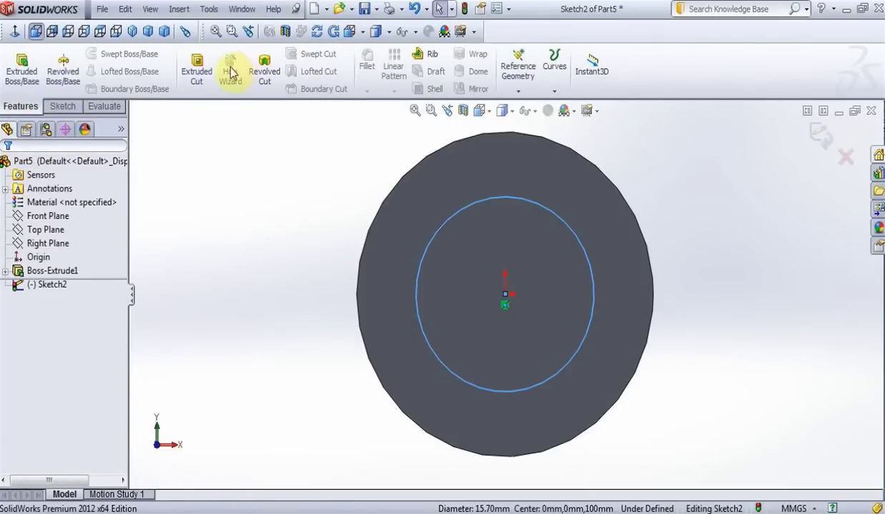
{"action": "left_click", "coordinate": [197, 70]}
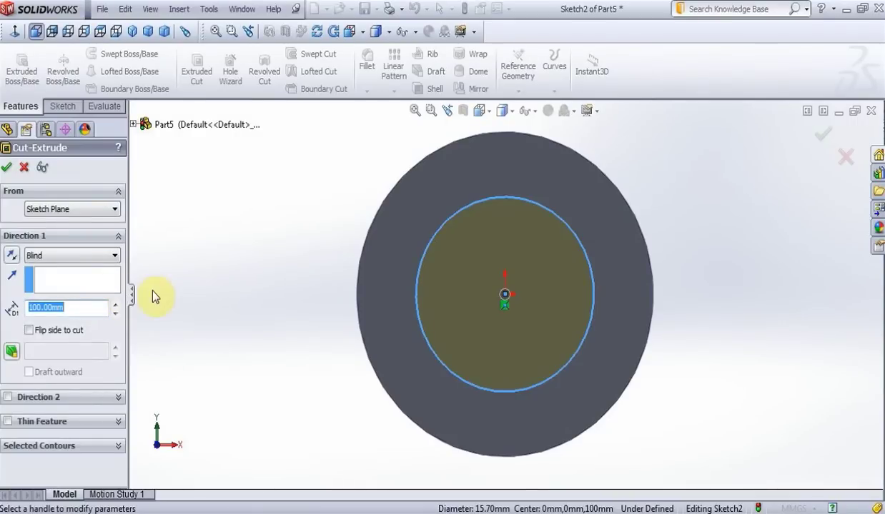
{"action": "left_click", "coordinate": [7, 167]}
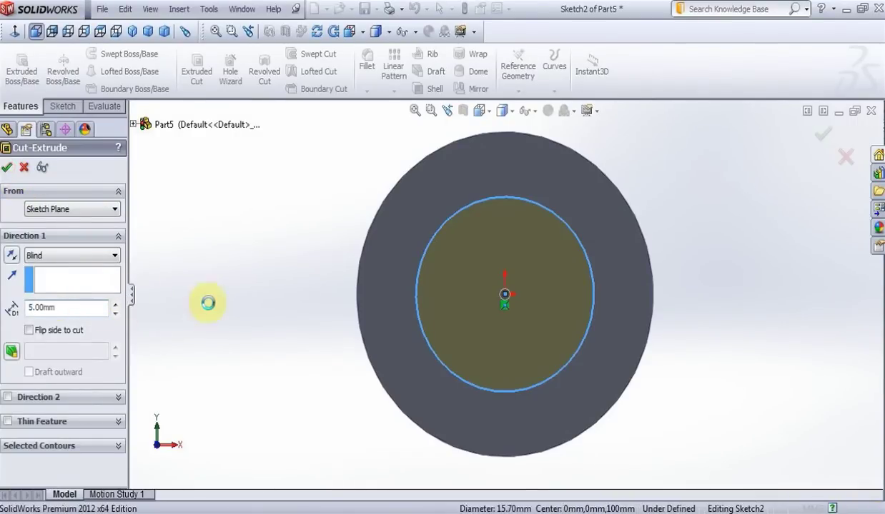
Open a sketch on the floor of the circular recess and view it face-on
{"action": "right_click", "coordinate": [471, 296]}
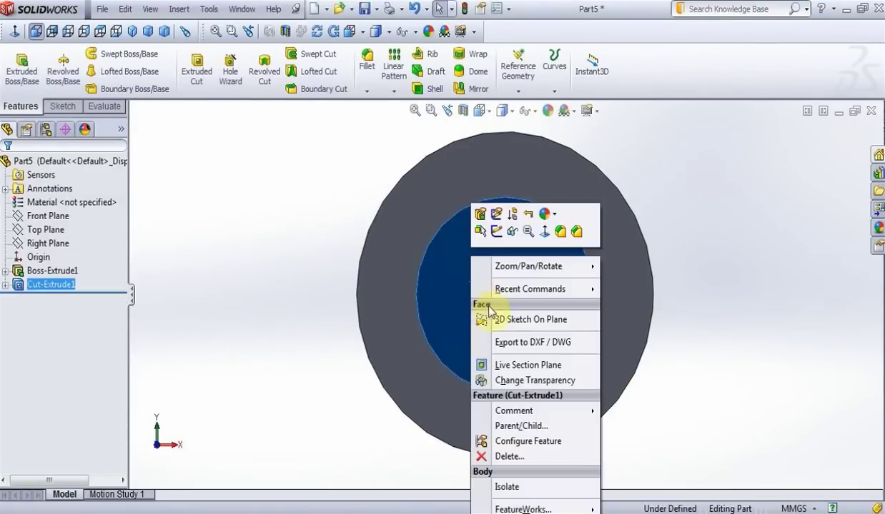
{"action": "left_click", "coordinate": [496, 230]}
{"action": "left_click", "coordinate": [59, 299]}
{"action": "right_click", "coordinate": [60, 299]}
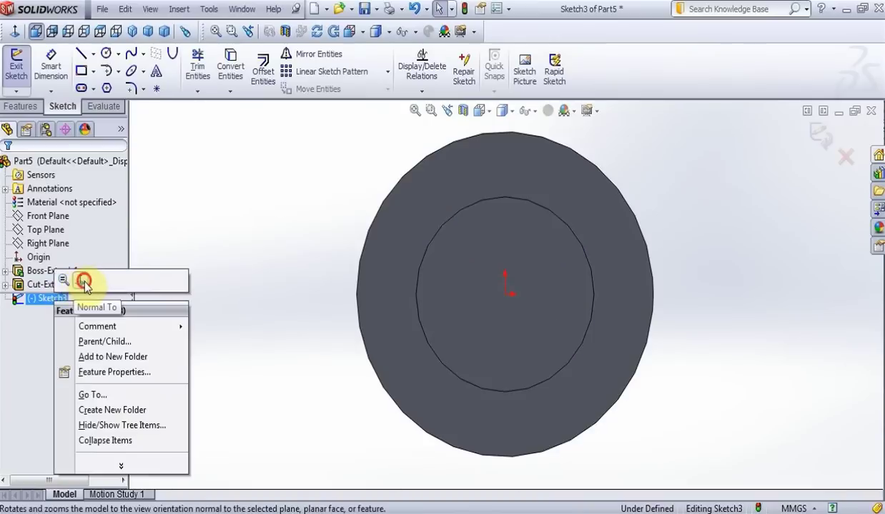
{"action": "left_click", "coordinate": [83, 282]}
Sketch a circle centred on the origin on the recess floor and set its radius to 2.5 mm
{"action": "left_click", "coordinate": [105, 54]}
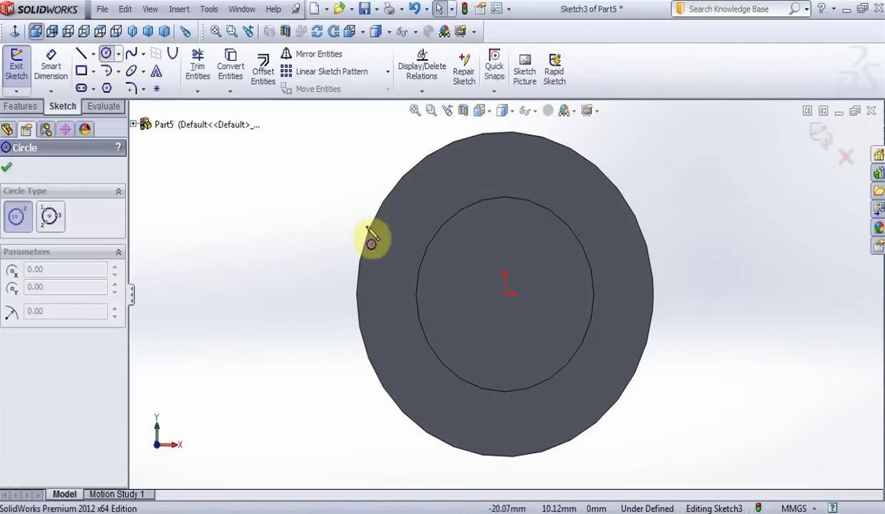
{"action": "left_click", "coordinate": [505, 291]}
{"action": "left_click", "coordinate": [488, 274]}
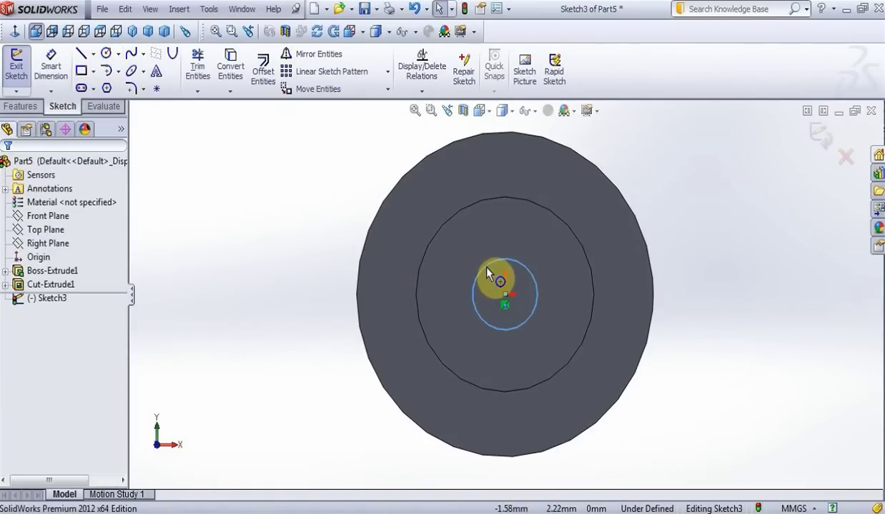
{"action": "type", "text": "2.5"}
{"action": "key", "text": "Return"}
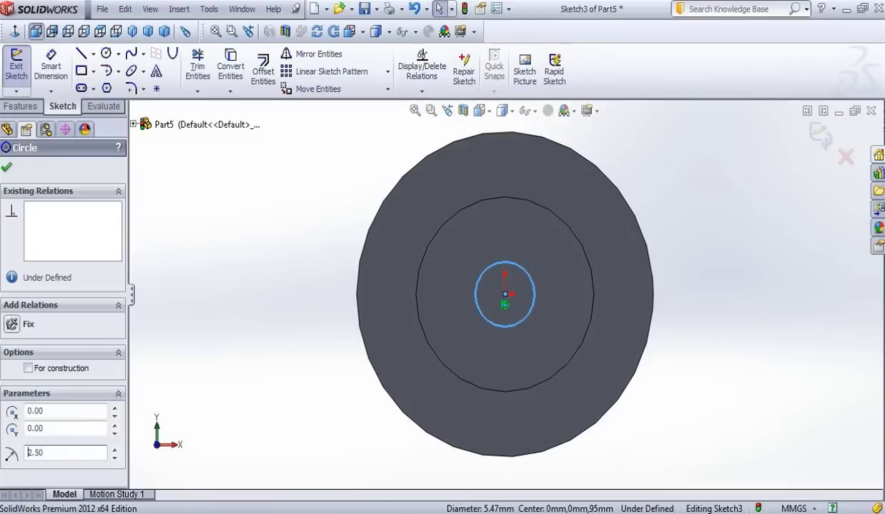
Cut the small circle 30 mm deep into the recess floor as a blind extruded cut
{"action": "left_click", "coordinate": [22, 106]}
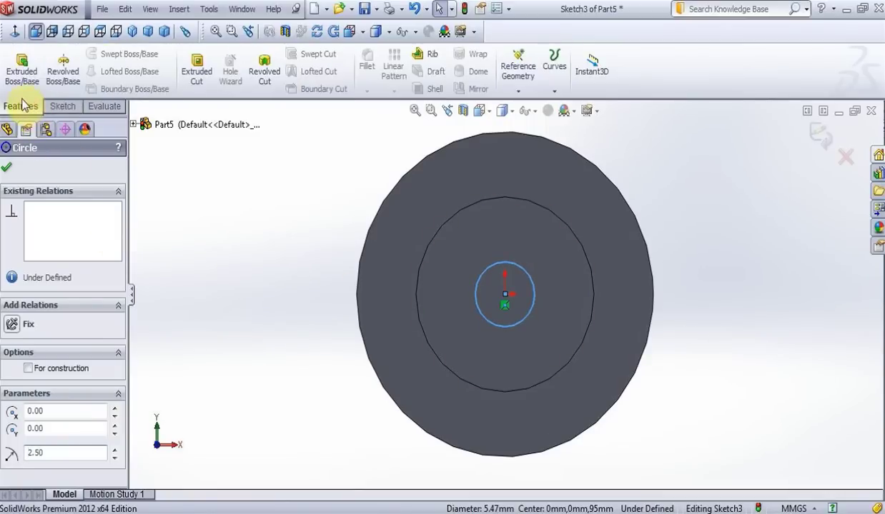
{"action": "left_click", "coordinate": [197, 69]}
{"action": "type", "text": "30"}
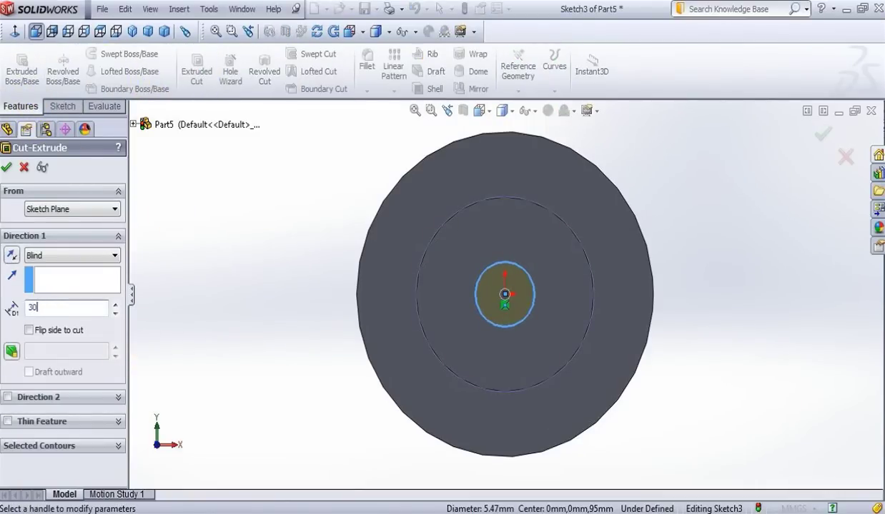
{"action": "left_click", "coordinate": [6, 168]}
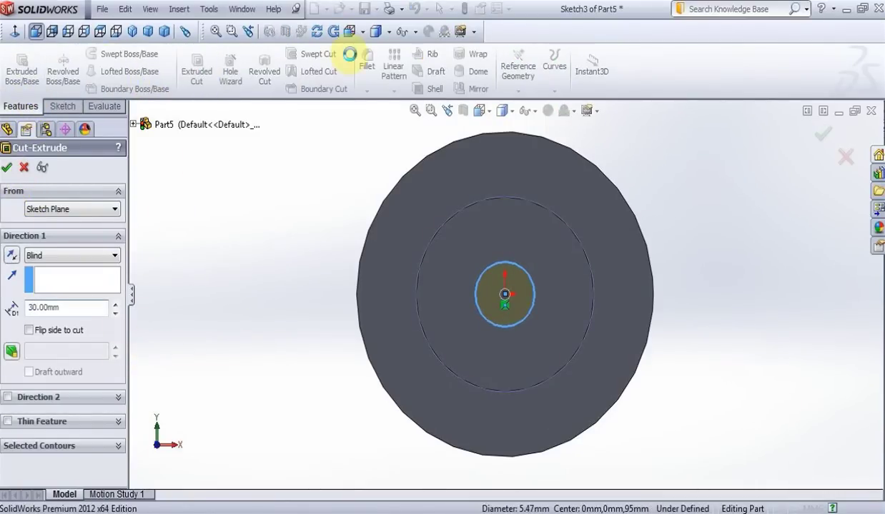
Open a sketch on the ring-shaped end face around the recess and view it face-on
{"action": "left_click", "coordinate": [316, 31]}
{"action": "left_click_drag", "start_coordinate": [320, 187], "coordinate": [373, 207]}
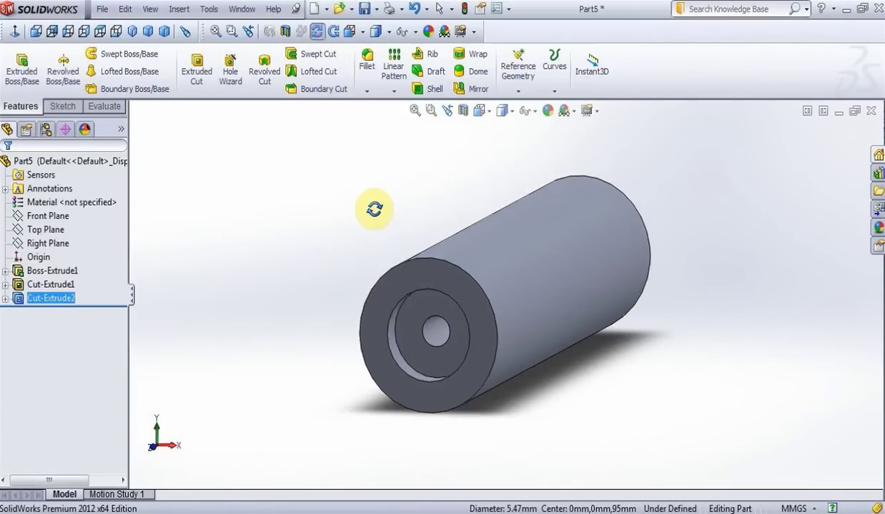
{"action": "key", "text": "Escape"}
{"action": "left_click", "coordinate": [402, 275]}
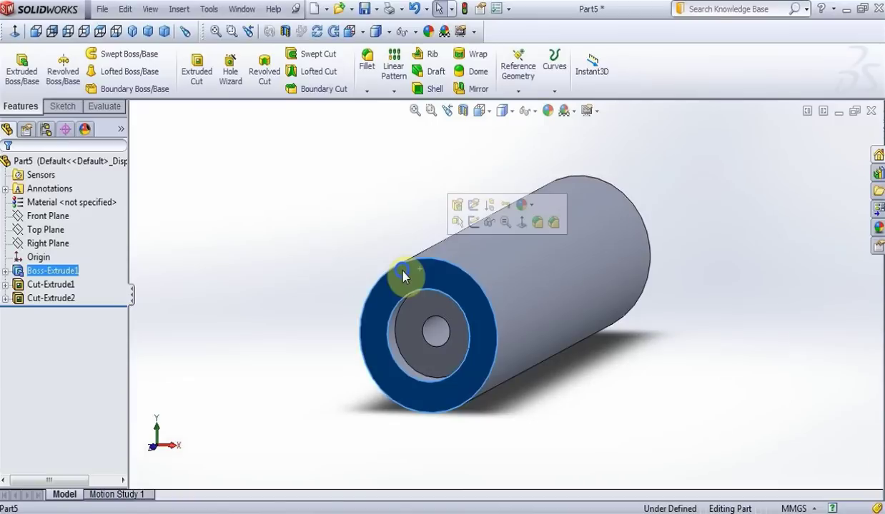
{"action": "left_click", "coordinate": [473, 221]}
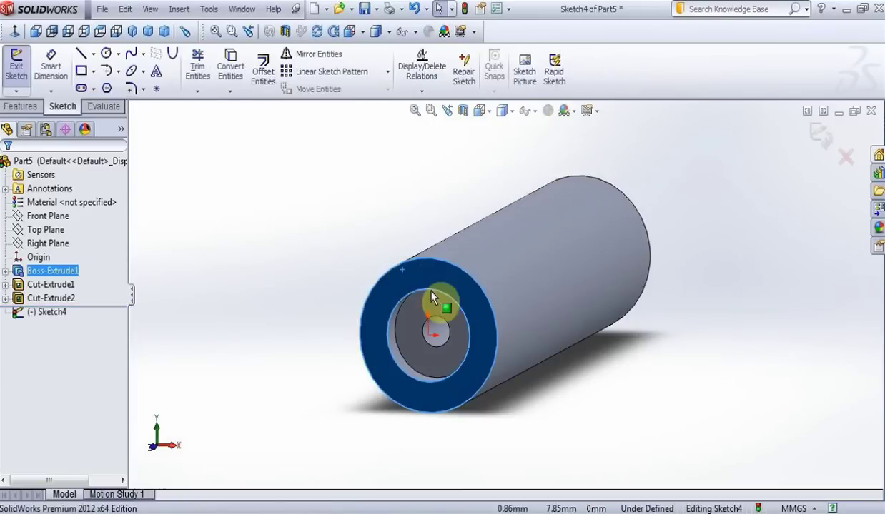
{"action": "right_click", "coordinate": [57, 313]}
{"action": "left_click", "coordinate": [87, 293]}
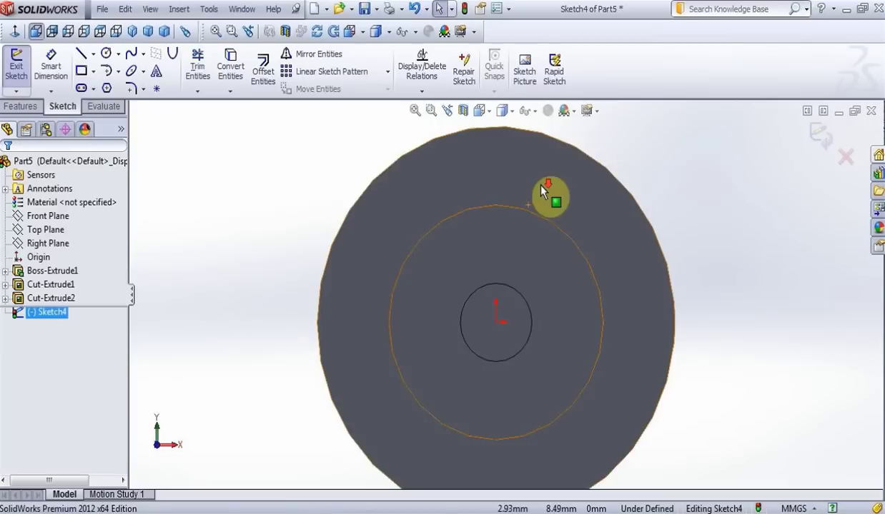
Sketch a circle centred on the origin just outside the recess edge and set its radius to 8 mm
{"action": "scroll", "coordinate": [504, 297], "scroll_direction": "up", "scroll_amount": 2}
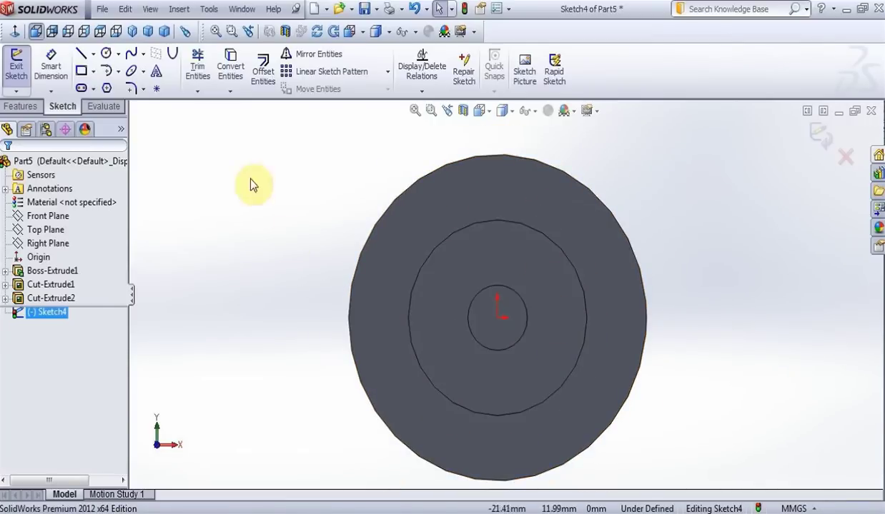
{"action": "left_click", "coordinate": [106, 53]}
{"action": "left_click", "coordinate": [498, 317]}
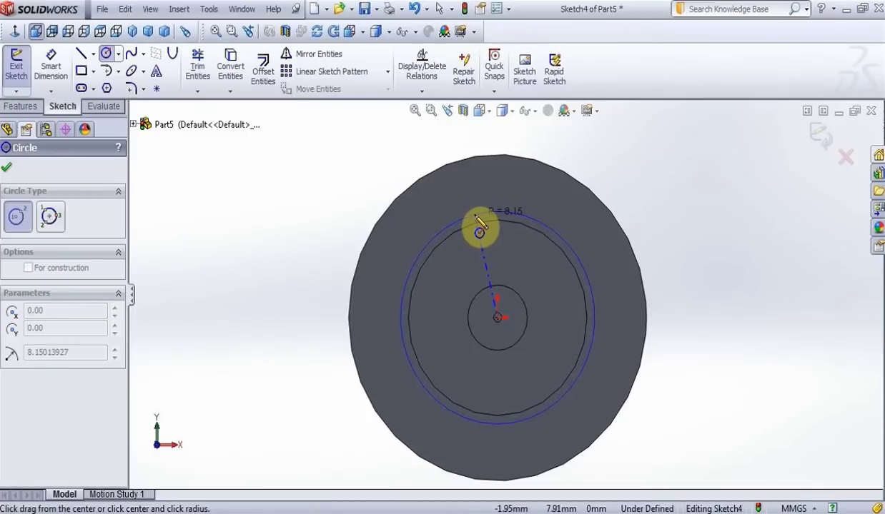
{"action": "left_click", "coordinate": [479, 223]}
{"action": "key", "text": "Escape"}
{"action": "left_click", "coordinate": [467, 220]}
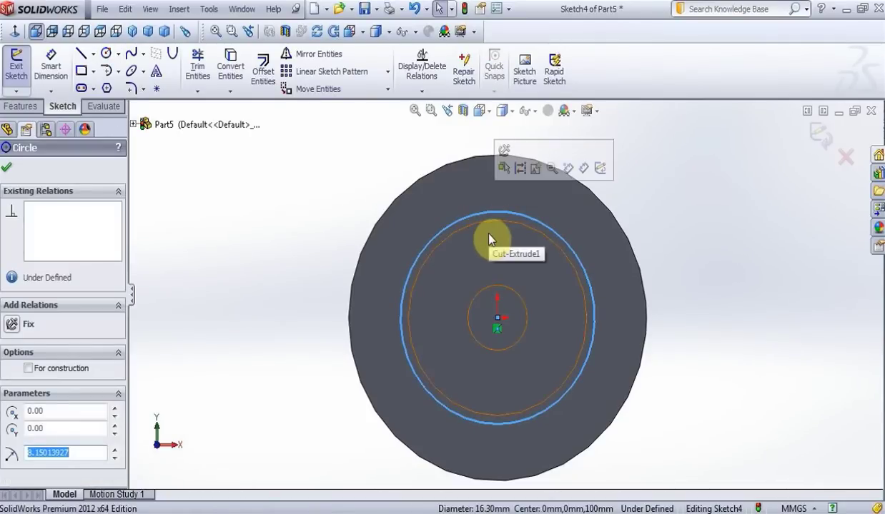
{"action": "type", "text": "8"}
{"action": "key", "text": "Return"}
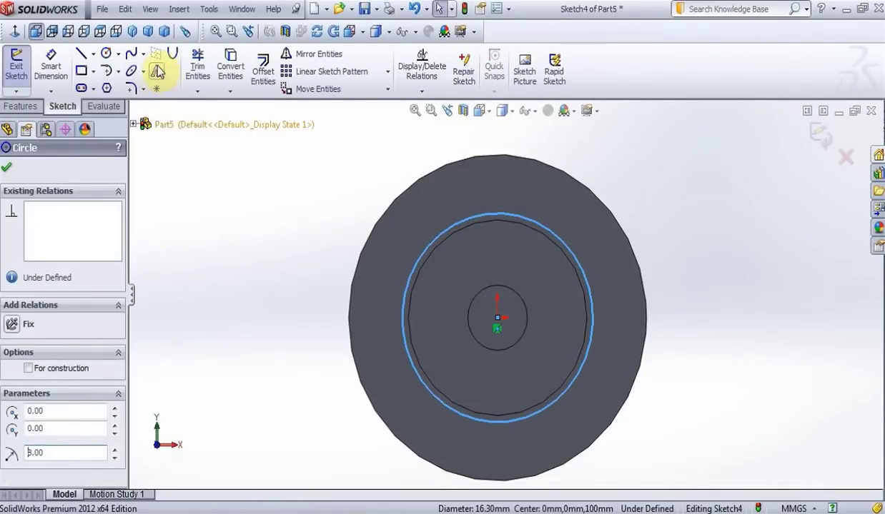
Add the sketch text "Rocket Motor" along the circle just outside the recess edge
{"action": "left_click", "coordinate": [355, 187]}
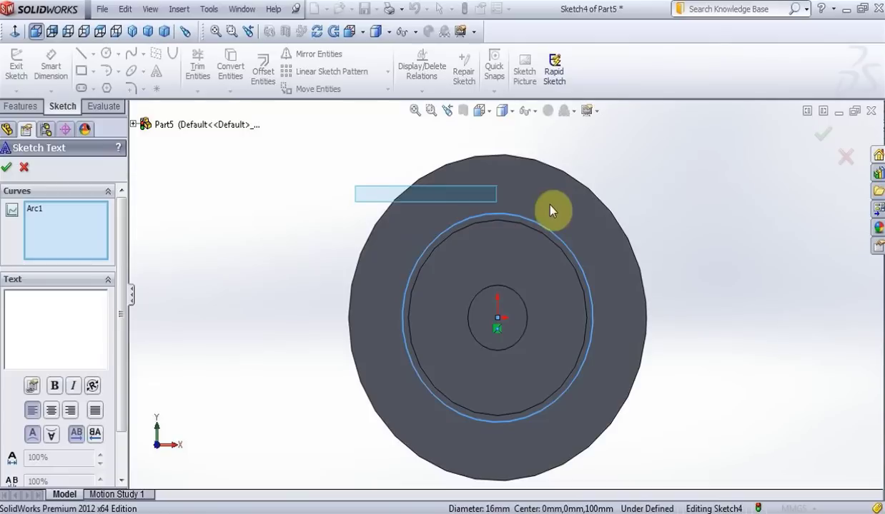
{"action": "left_click", "coordinate": [63, 314]}
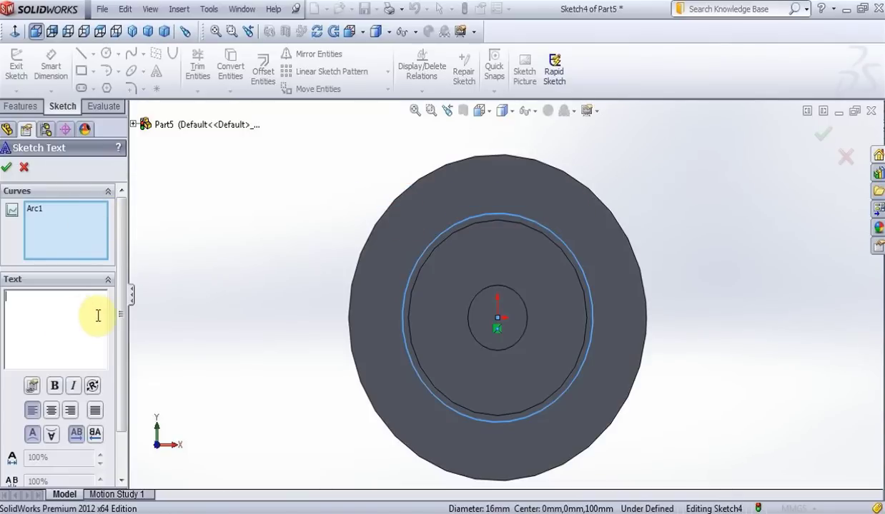
{"action": "type", "text": "Rocket"}
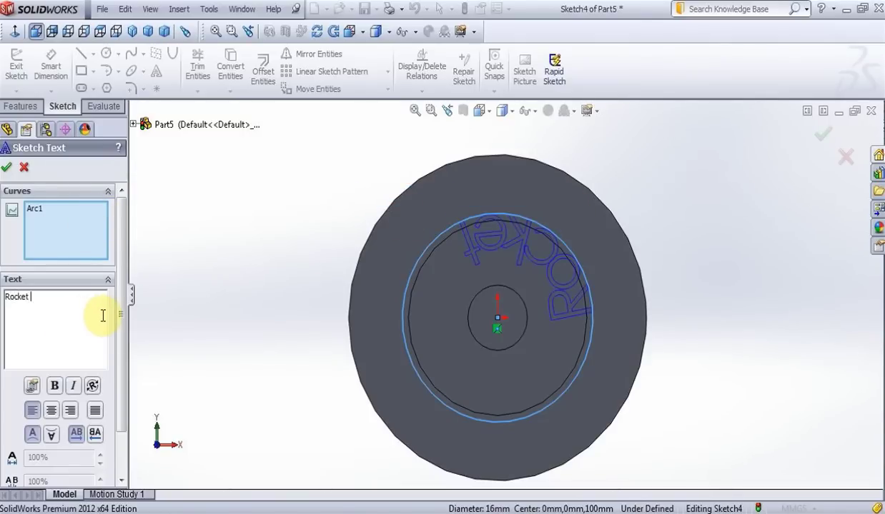
{"action": "type", "text": " Motor"}
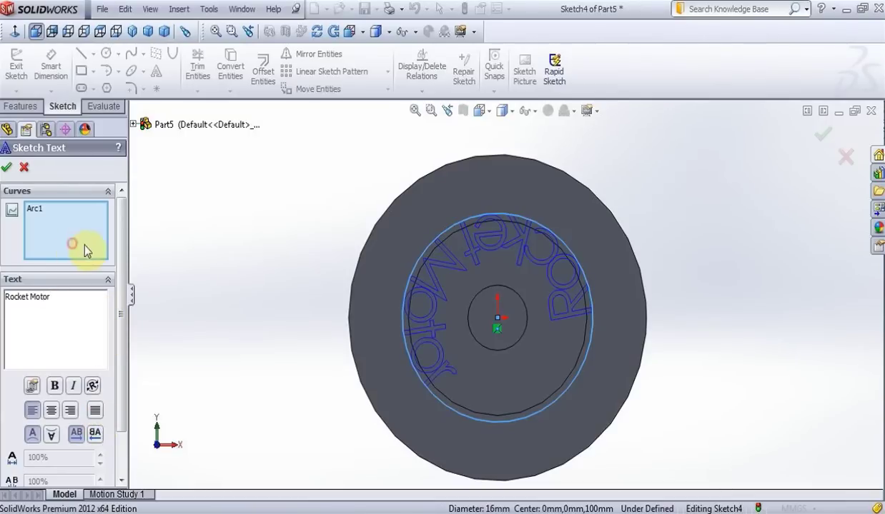
Flip the text vertically and horizontally so it reads clockwise on the outside of the circle, and accept it
{"action": "left_click", "coordinate": [55, 434]}
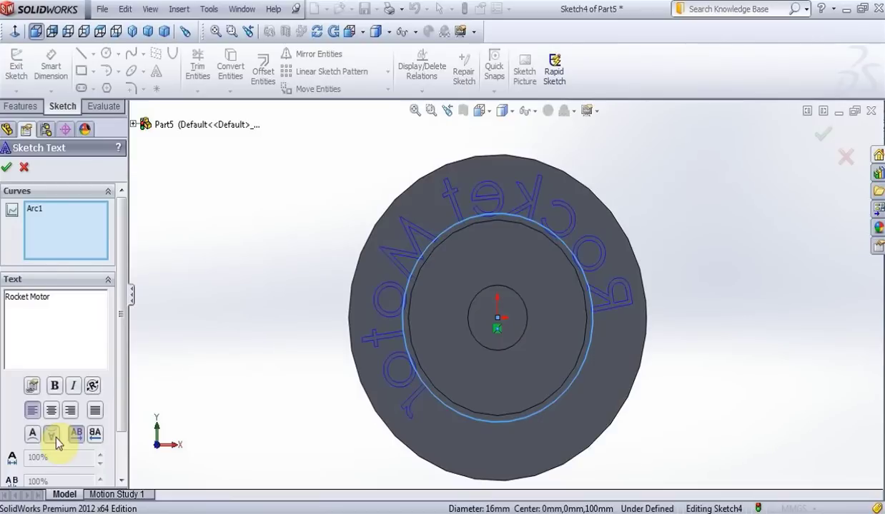
{"action": "left_click", "coordinate": [95, 434]}
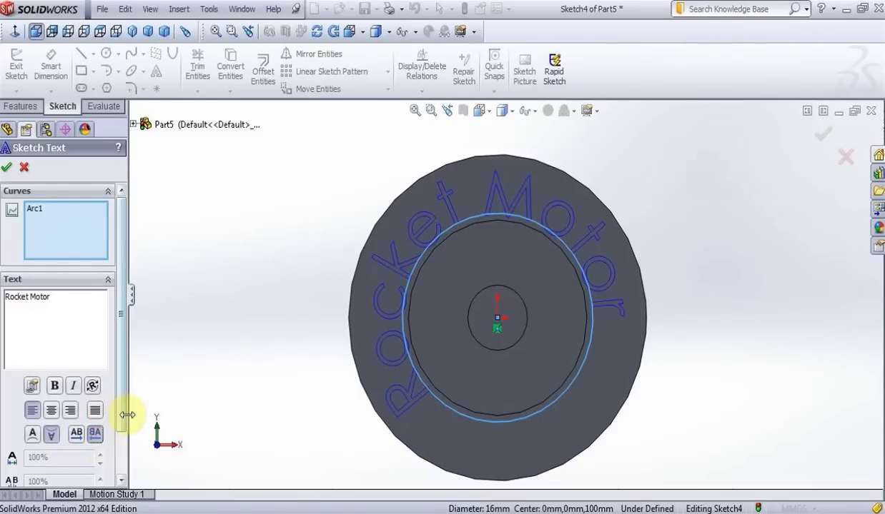
{"action": "left_click", "coordinate": [7, 167]}
Delete the 16 mm guide circle beneath the lettering and finish the sketch
{"action": "scroll", "coordinate": [405, 396], "scroll_direction": "down", "scroll_amount": 2}
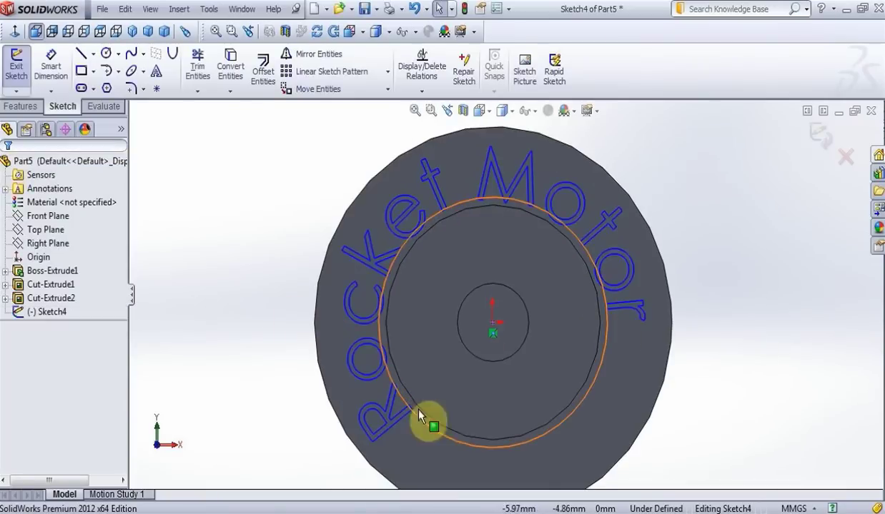
{"action": "left_click", "coordinate": [431, 427]}
{"action": "key", "text": "Delete"}
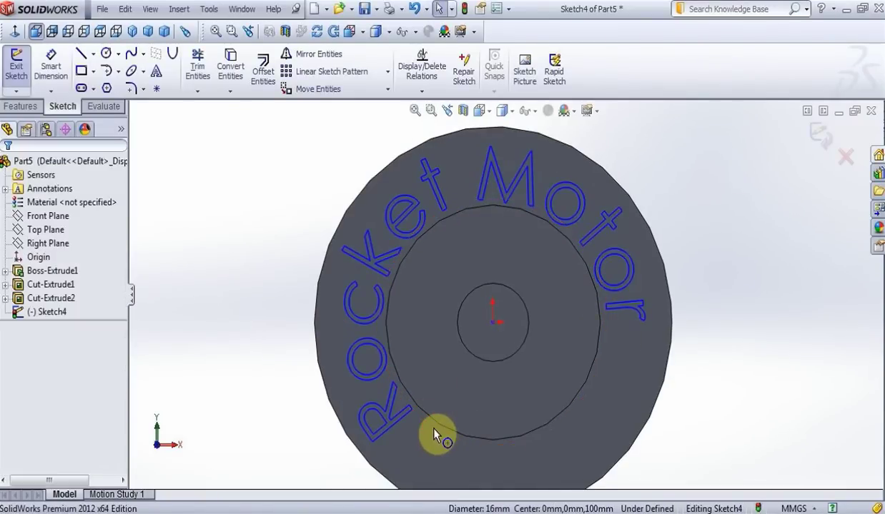
{"action": "left_click", "coordinate": [821, 134]}
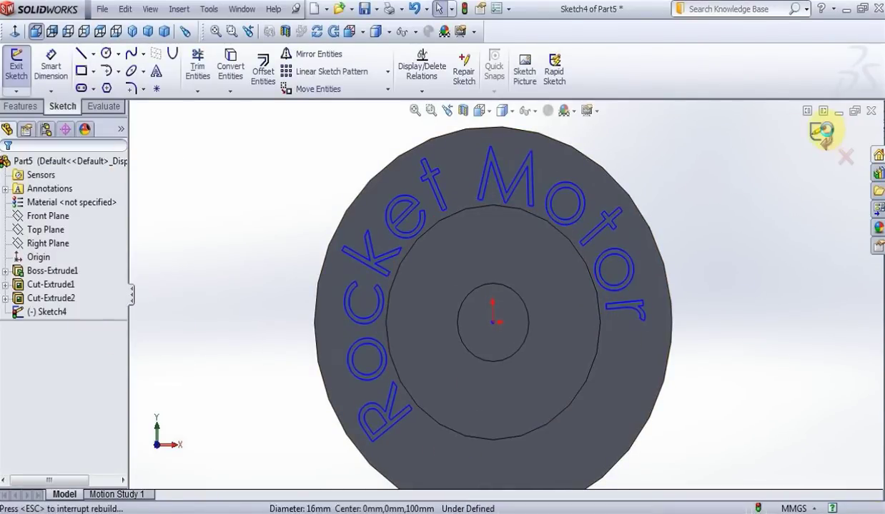
{"action": "left_click", "coordinate": [603, 154]}
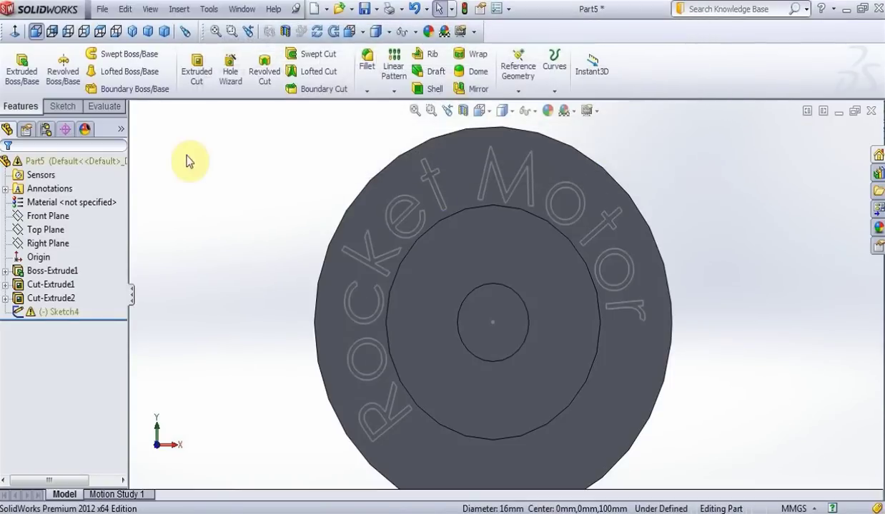
Extrude the "Rocket Motor" lettering sketch as a blind boss 0.1 mm high on the end face
{"action": "left_click", "coordinate": [61, 312]}
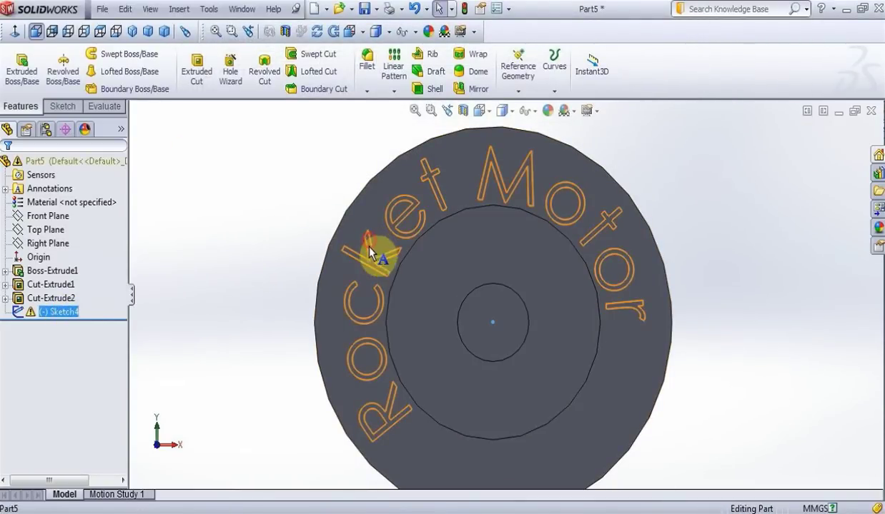
{"action": "left_click", "coordinate": [21, 67]}
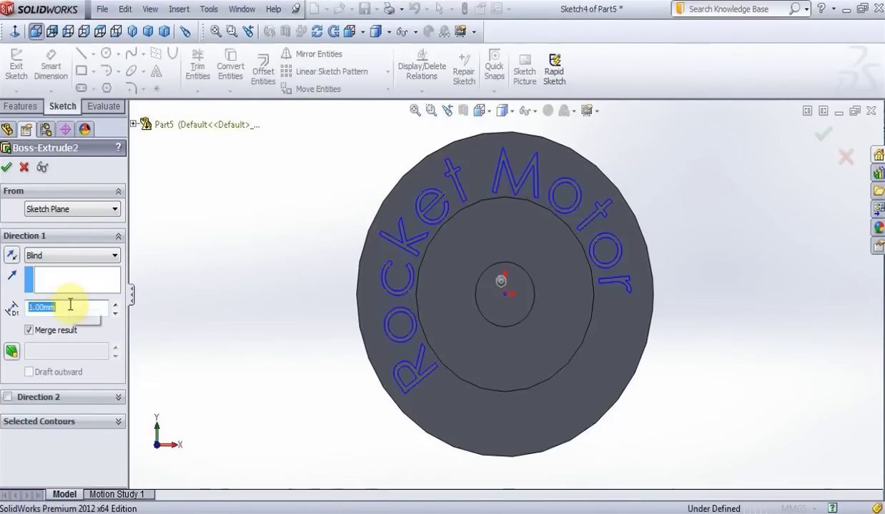
{"action": "type", "text": "0.1"}
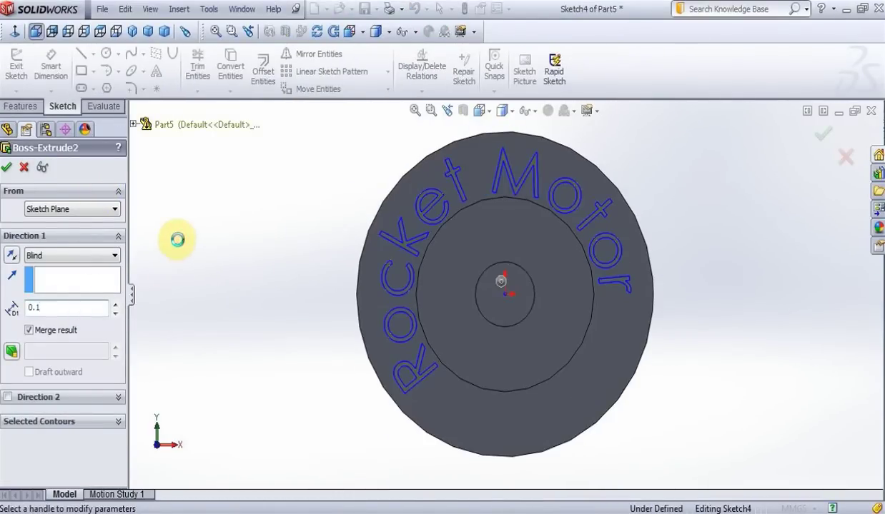
{"action": "left_click", "coordinate": [7, 167]}
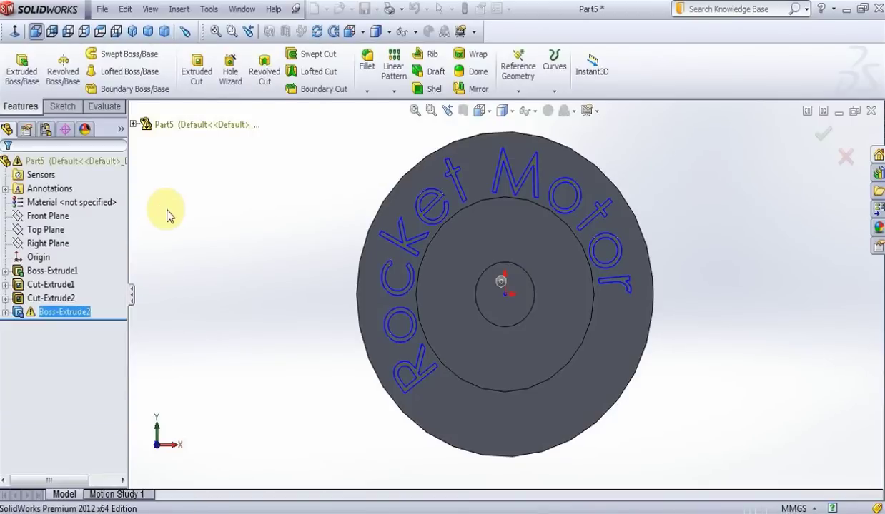
Save the part as "Rocket Motor" in the Rocket folder
{"action": "left_click", "coordinate": [317, 32]}
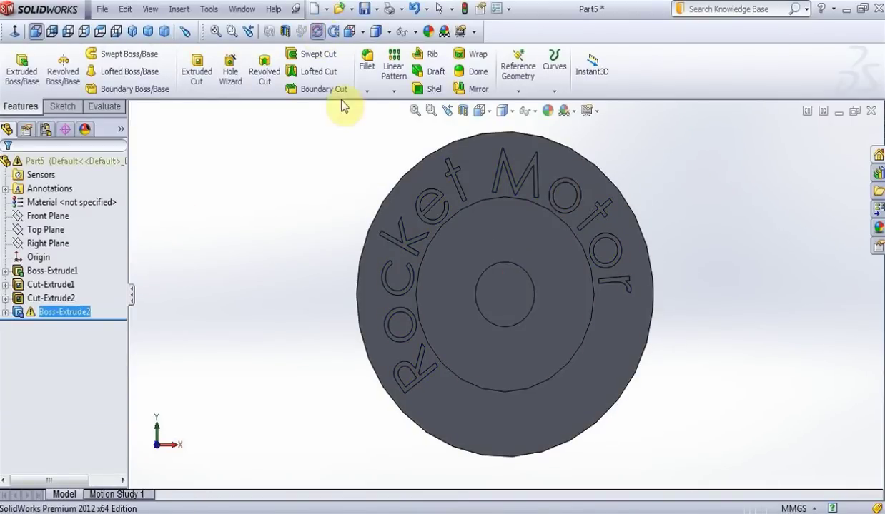
{"action": "left_click_drag", "start_coordinate": [340, 104], "coordinate": [326, 135]}
{"action": "scroll", "coordinate": [391, 192], "scroll_direction": "up", "scroll_amount": 5}
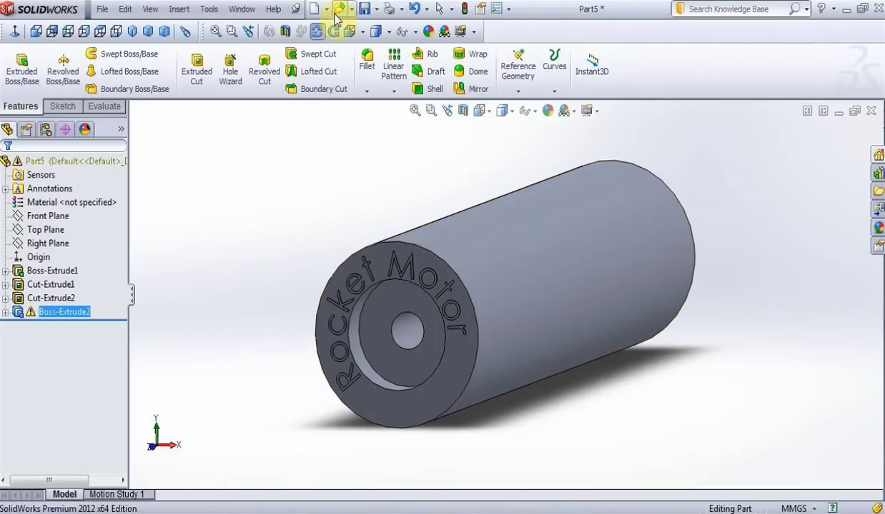
{"action": "left_click", "coordinate": [103, 9]}
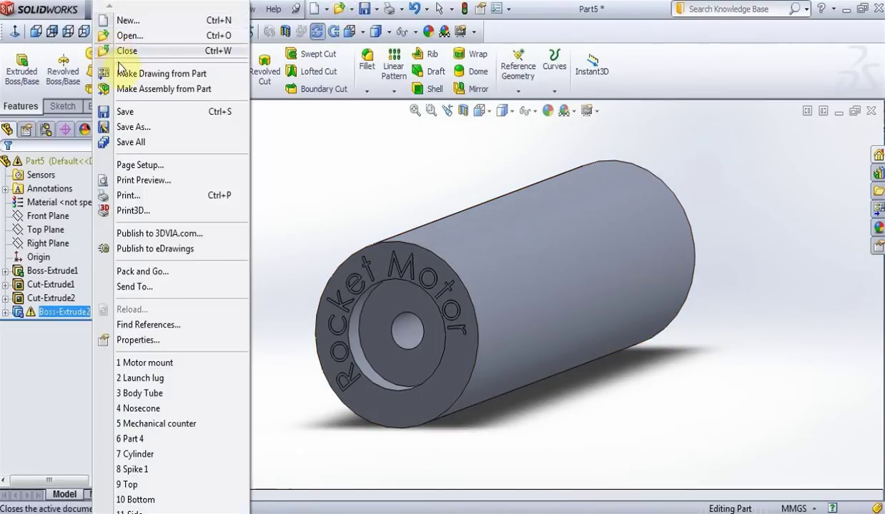
{"action": "left_click", "coordinate": [134, 127]}
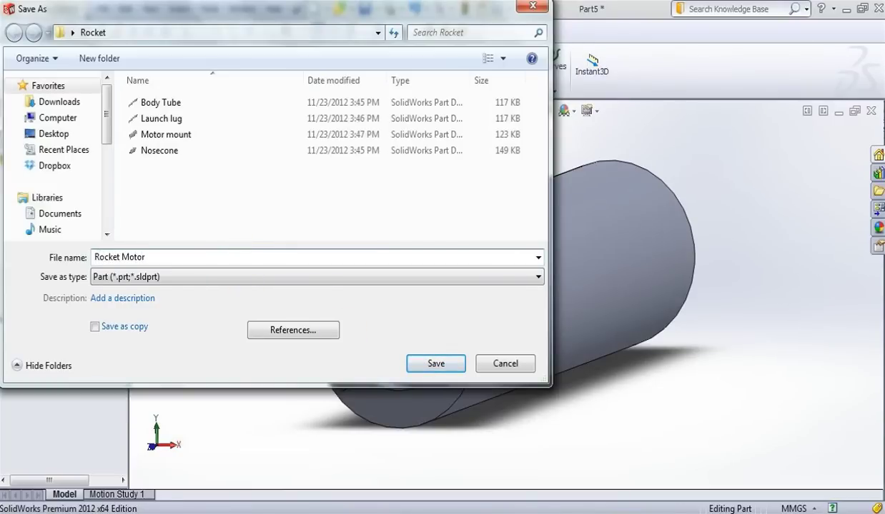
{"action": "type", "text": "Rocket Motor"}
{"action": "left_click", "coordinate": [437, 365]}
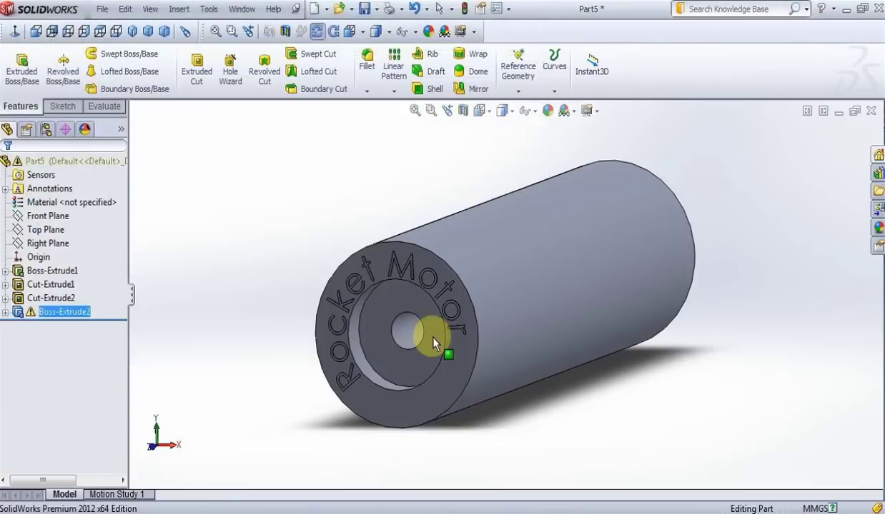
Close the rocket motor part and create a new part document
{"action": "left_click", "coordinate": [870, 111]}
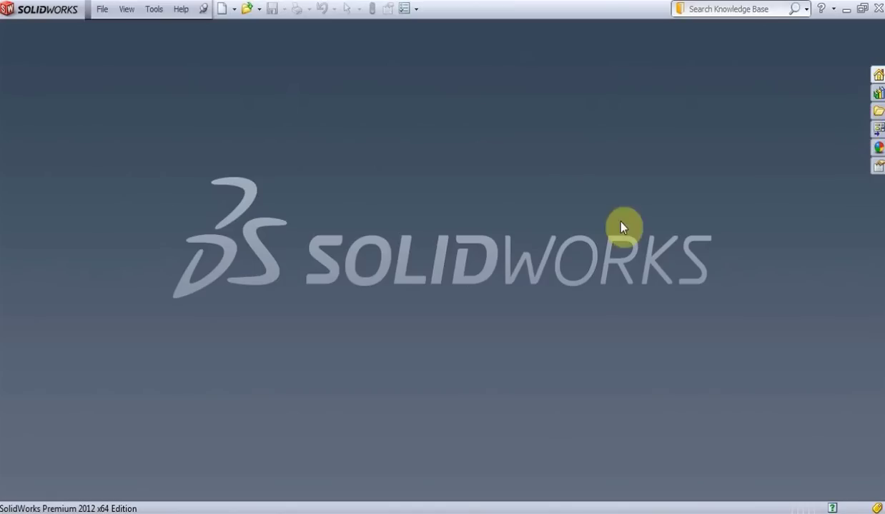
{"action": "left_click", "coordinate": [224, 7]}
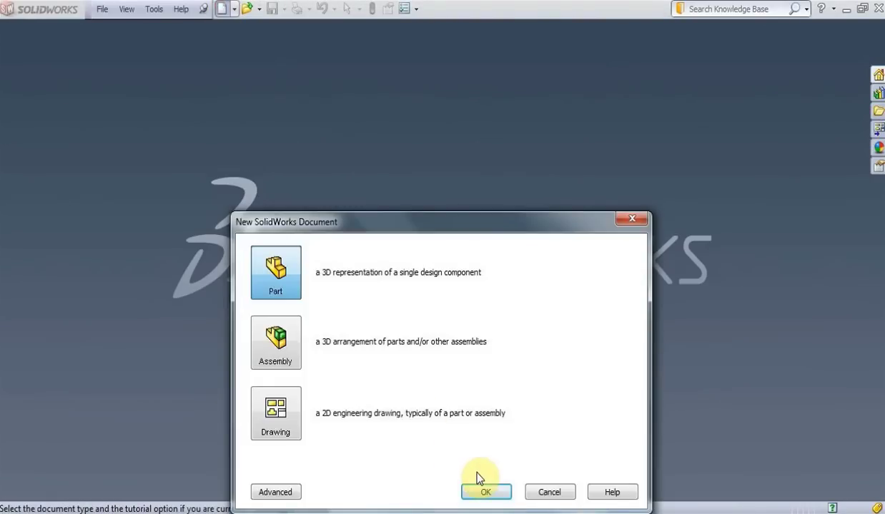
{"action": "left_click", "coordinate": [487, 491]}
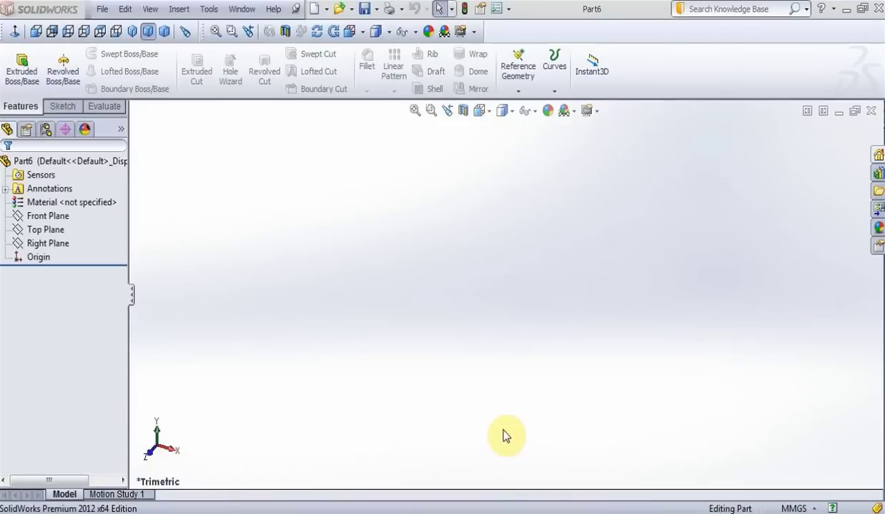
Open a sketch on the Front Plane of the new part
{"action": "left_click", "coordinate": [62, 106]}
{"action": "left_click", "coordinate": [16, 60]}
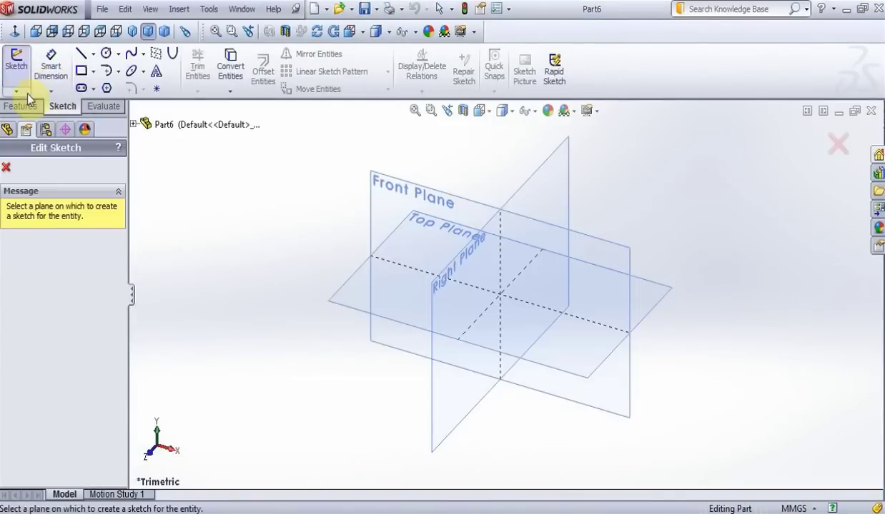
{"action": "left_click", "coordinate": [420, 197]}
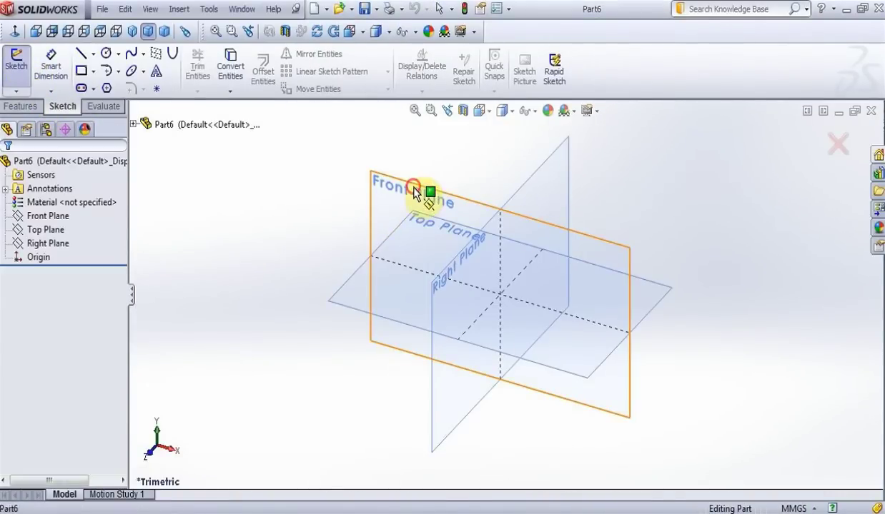
Sketch a corner rectangle up and to the left from the origin, and set its height to 100 mm and width to 2 mm
{"action": "left_click", "coordinate": [82, 71]}
{"action": "left_click_drag", "start_coordinate": [507, 295], "coordinate": [463, 136]}
{"action": "left_click", "coordinate": [503, 187]}
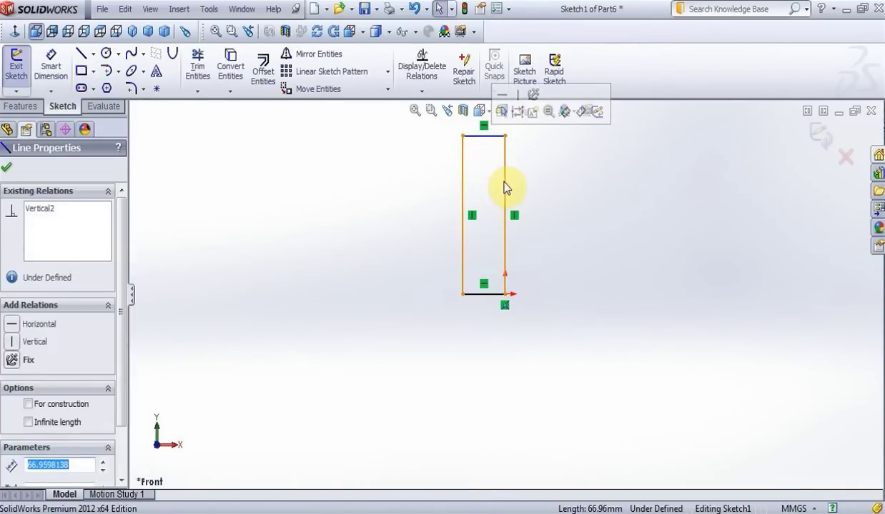
{"action": "type", "text": "100"}
{"action": "key", "text": "Return"}
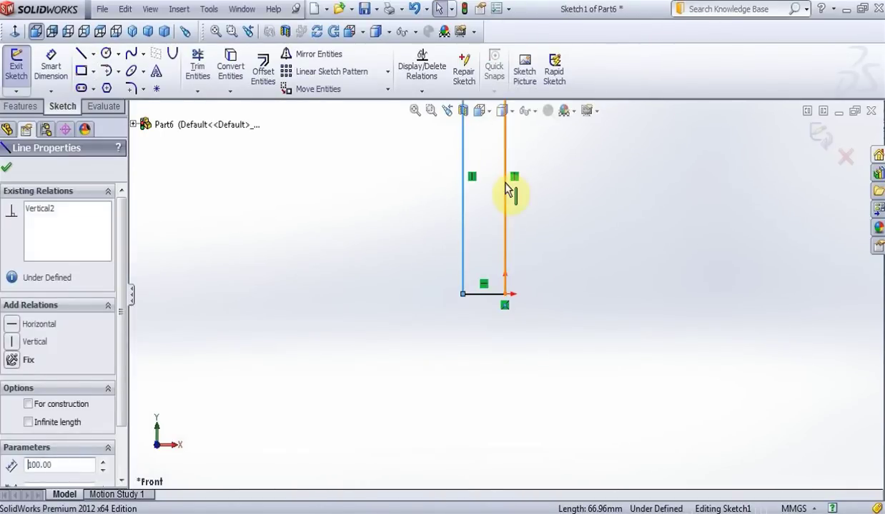
{"action": "left_click", "coordinate": [498, 294]}
{"action": "type", "text": "2"}
{"action": "key", "text": "Return"}
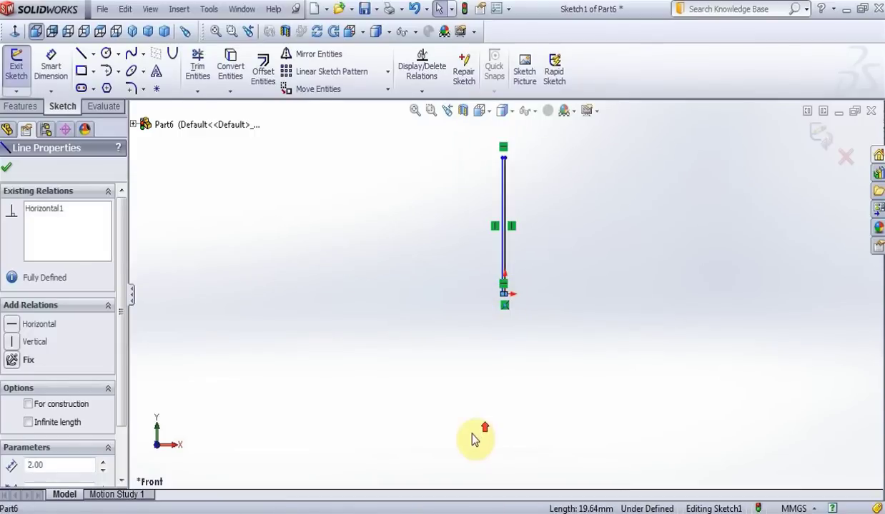
Add driving dimensions for the height and the top width of the narrow rectangle
{"action": "scroll", "coordinate": [551, 163], "scroll_direction": "down", "scroll_amount": 3}
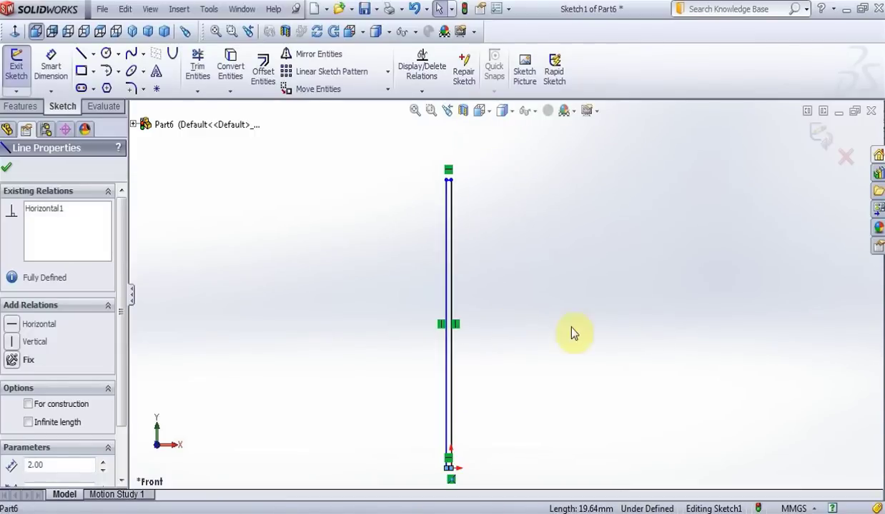
{"action": "left_click", "coordinate": [51, 65]}
{"action": "left_click", "coordinate": [448, 218]}
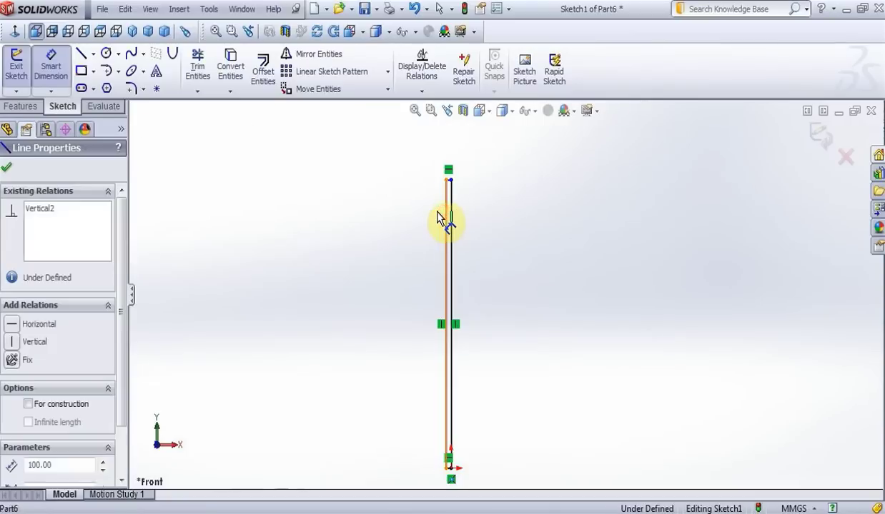
{"action": "left_click", "coordinate": [425, 246]}
{"action": "left_click", "coordinate": [379, 244]}
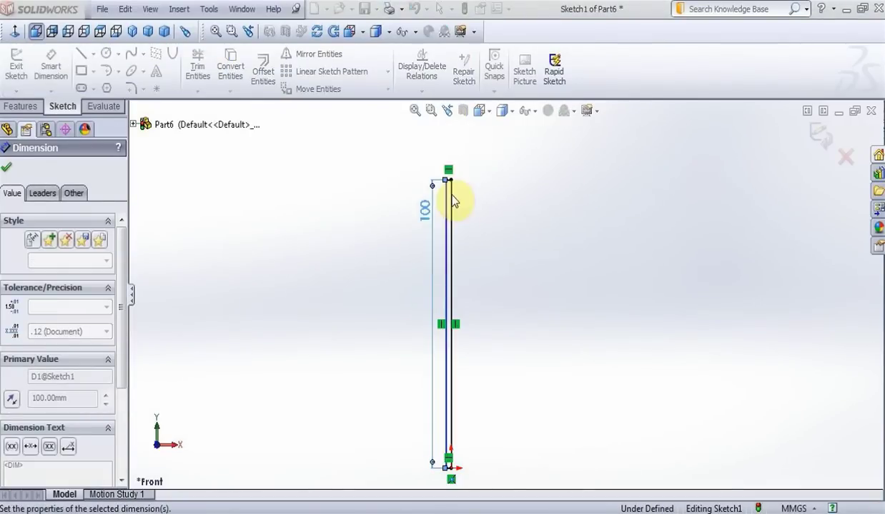
{"action": "scroll", "coordinate": [457, 190], "scroll_direction": "down", "scroll_amount": 2}
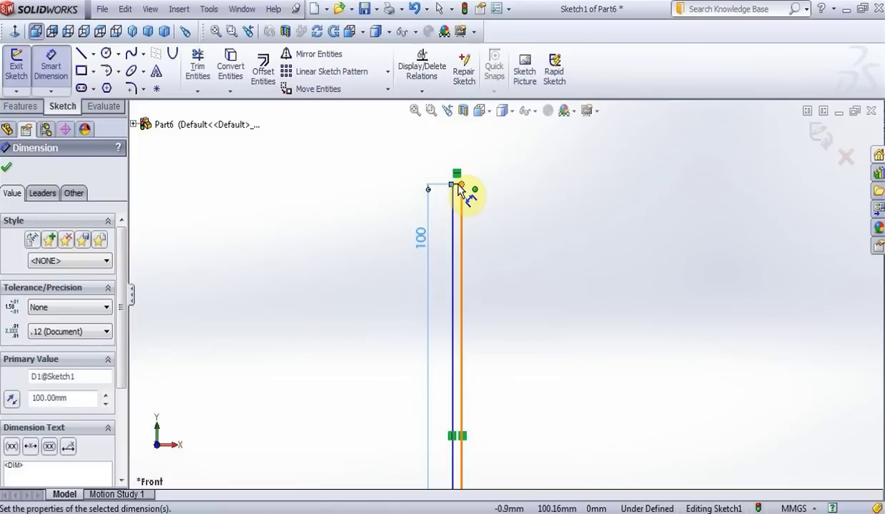
{"action": "left_click", "coordinate": [455, 184]}
{"action": "left_click", "coordinate": [460, 174]}
{"action": "left_click", "coordinate": [407, 214]}
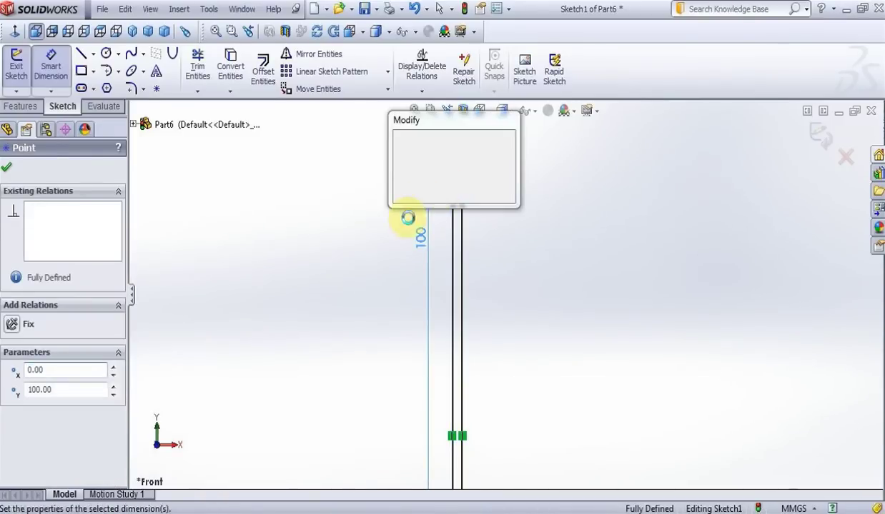
{"action": "left_click", "coordinate": [400, 192]}
Sketch a line about 85 mm long sloping down and outward from the narrow rectangle's upper right corner, and set its angle to 315°
{"action": "left_click", "coordinate": [81, 54]}
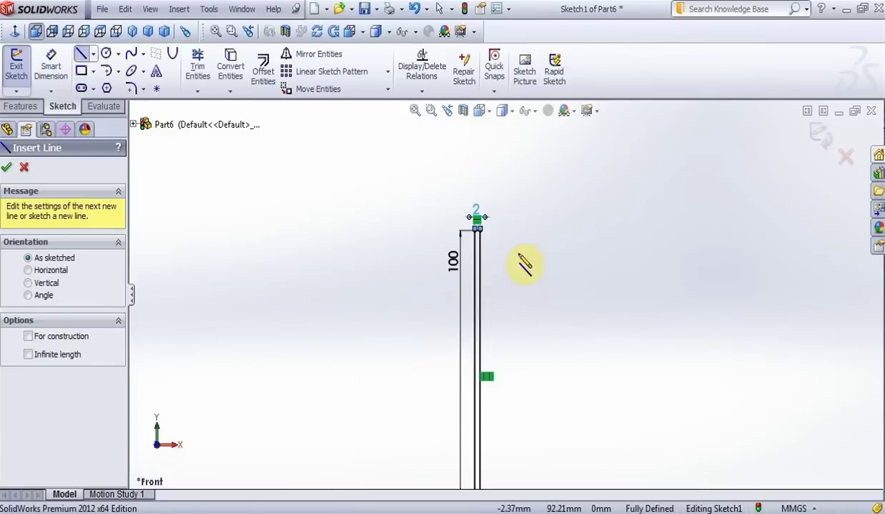
{"action": "left_click", "coordinate": [480, 229]}
{"action": "left_click", "coordinate": [624, 421]}
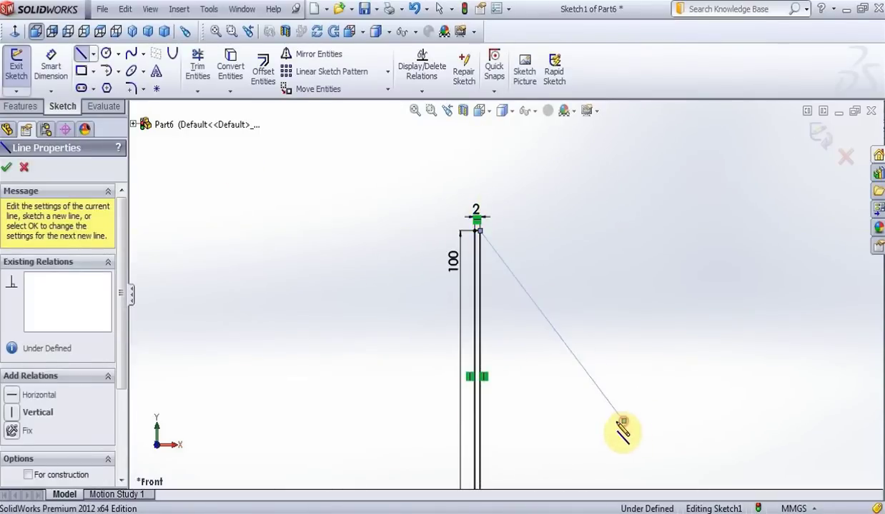
{"action": "key", "text": "Escape"}
{"action": "left_click", "coordinate": [569, 350]}
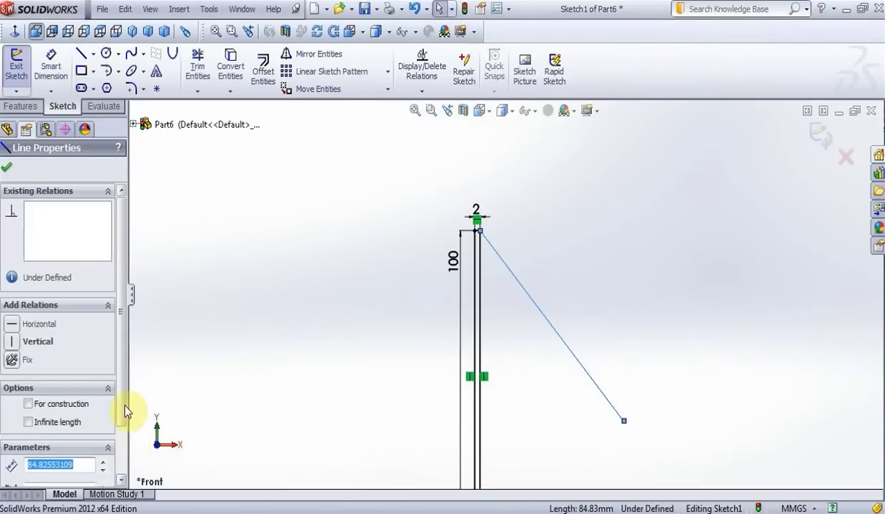
{"action": "scroll", "coordinate": [122, 429], "scroll_direction": "down", "scroll_amount": 2}
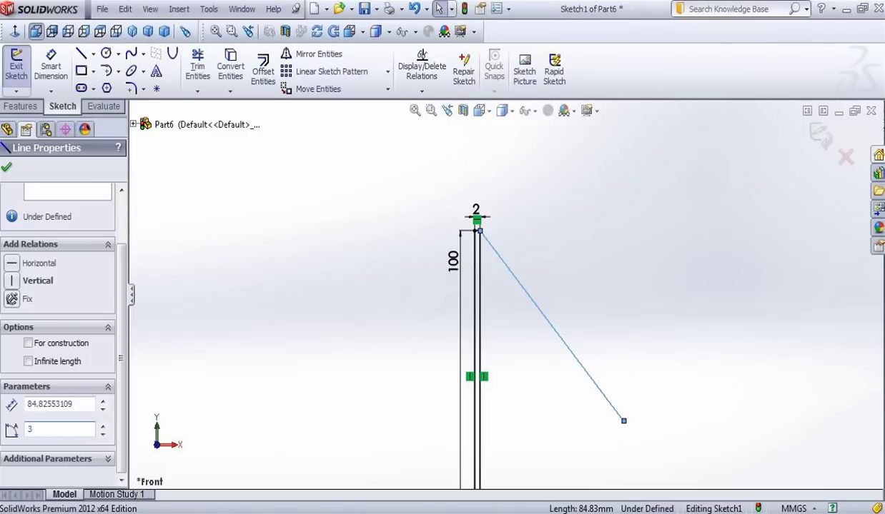
{"action": "type", "text": "15"}
{"action": "key", "text": "Return"}
{"action": "scroll", "coordinate": [422, 157], "scroll_direction": "up", "scroll_amount": 4}
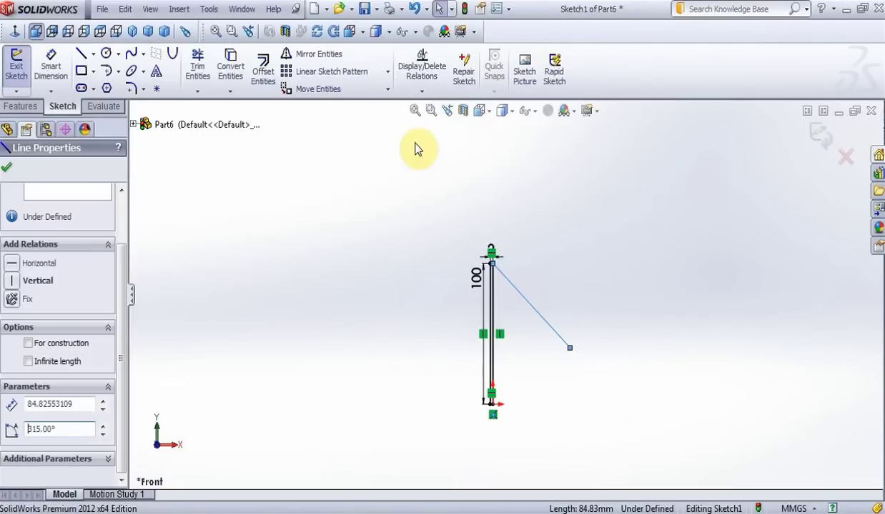
Sketch a second sloping line about 90 mm long from the origin and set its angle to 315°
{"action": "scroll", "coordinate": [618, 420], "scroll_direction": "down", "scroll_amount": 3}
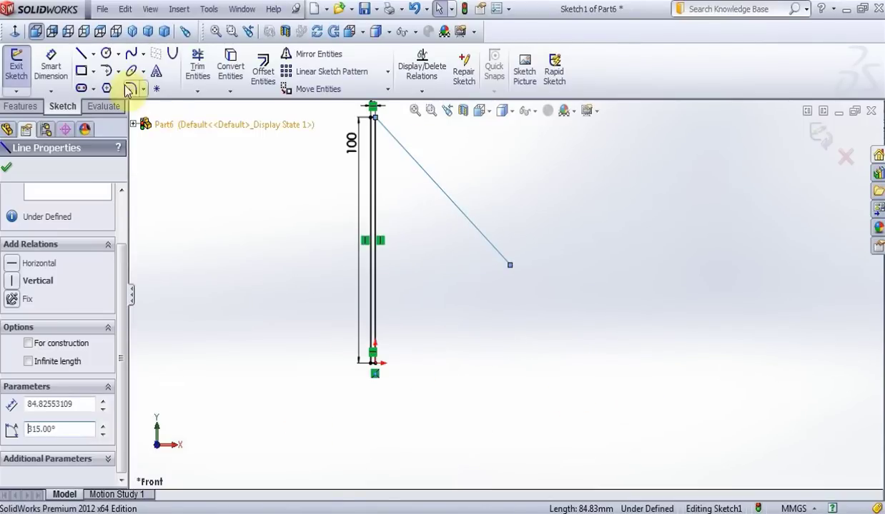
{"action": "left_click", "coordinate": [84, 57]}
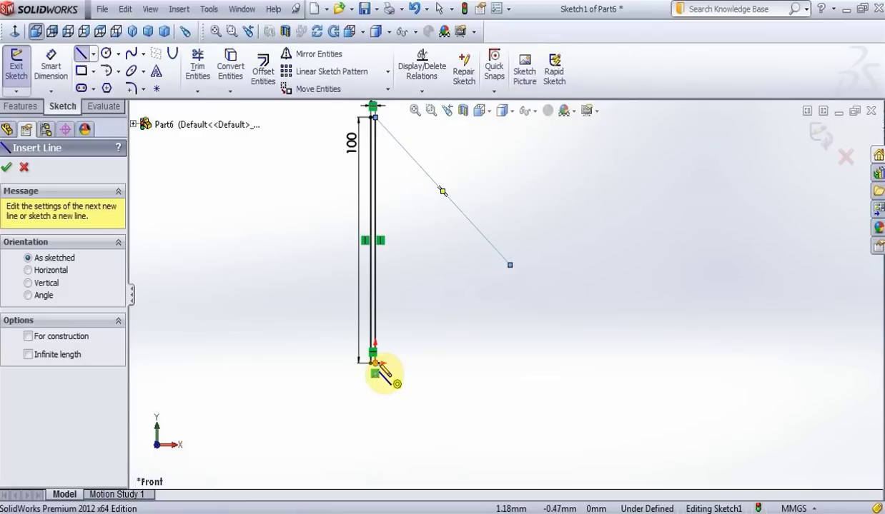
{"action": "left_click", "coordinate": [375, 372]}
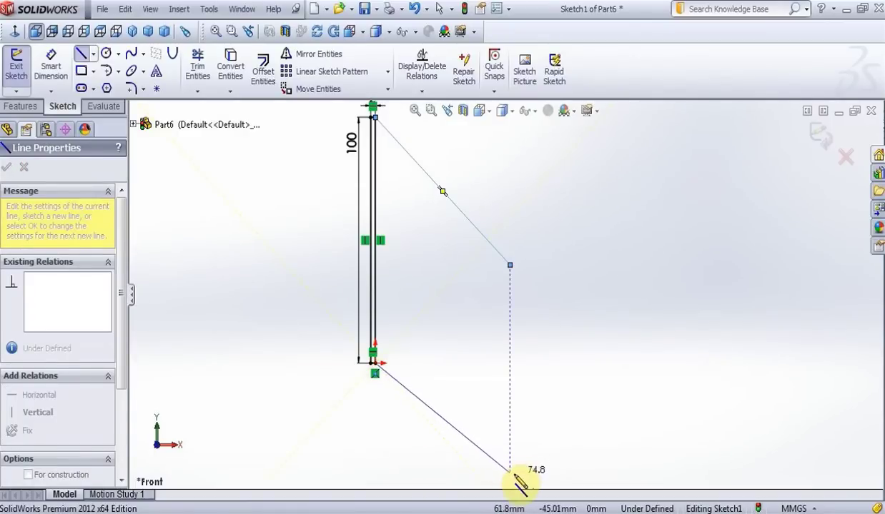
{"action": "left_click", "coordinate": [548, 479]}
{"action": "key", "text": "Escape"}
{"action": "left_click", "coordinate": [450, 419]}
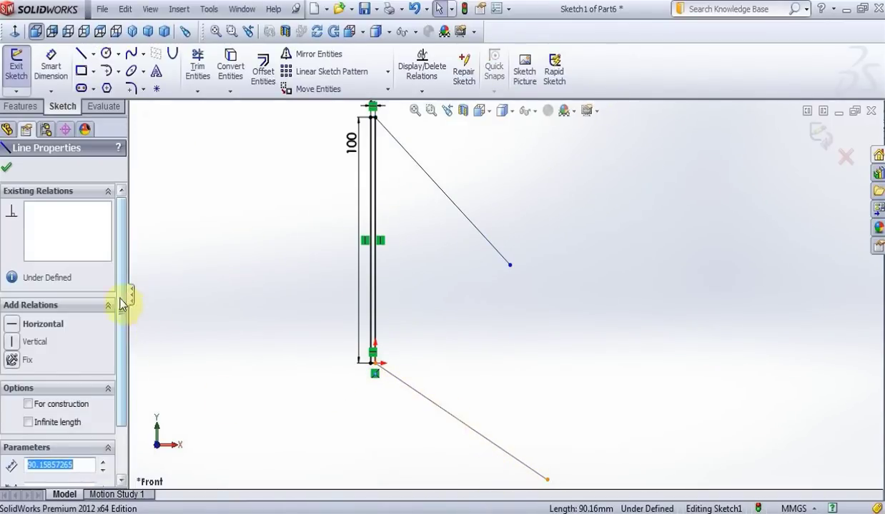
{"action": "scroll", "coordinate": [121, 303], "scroll_direction": "down", "scroll_amount": 3}
{"action": "type", "text": "3"}
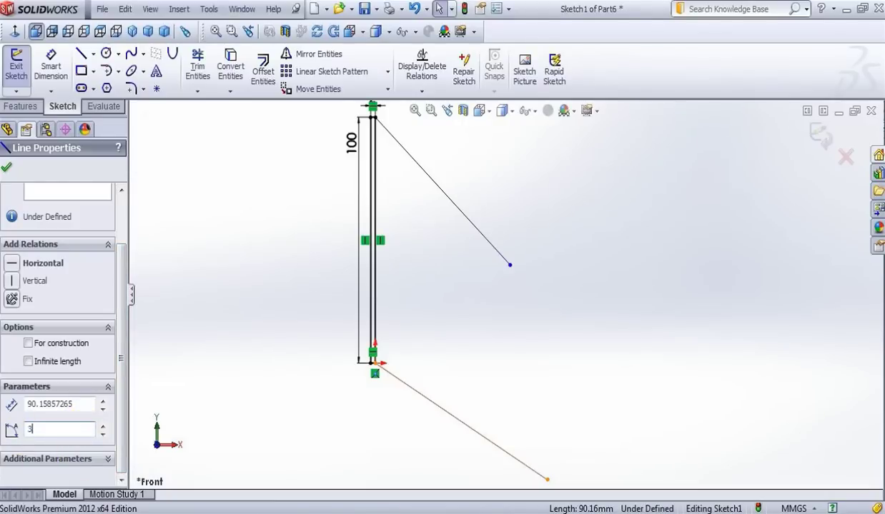
{"action": "type", "text": "15"}
{"action": "key", "text": "Return"}
{"action": "key", "text": "f"}
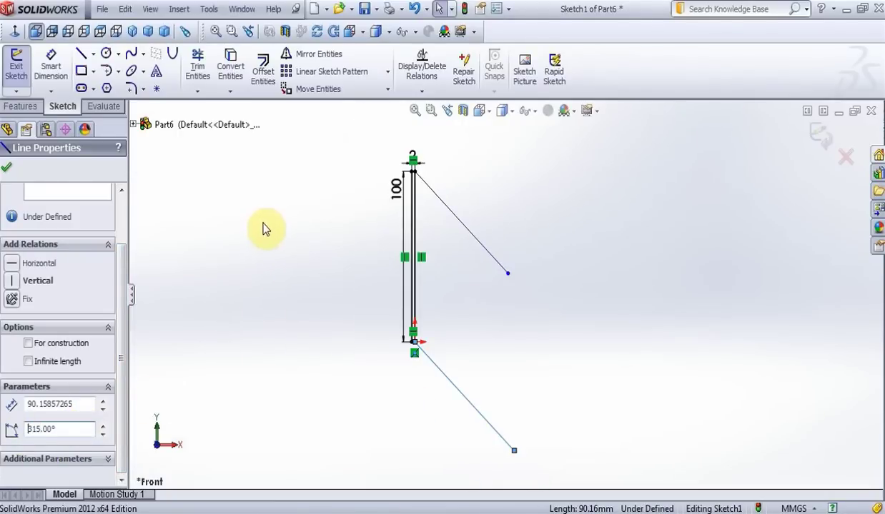
Sketch a horizontal line to the right from the origin and set its length to 50 mm
{"action": "left_click", "coordinate": [81, 61]}
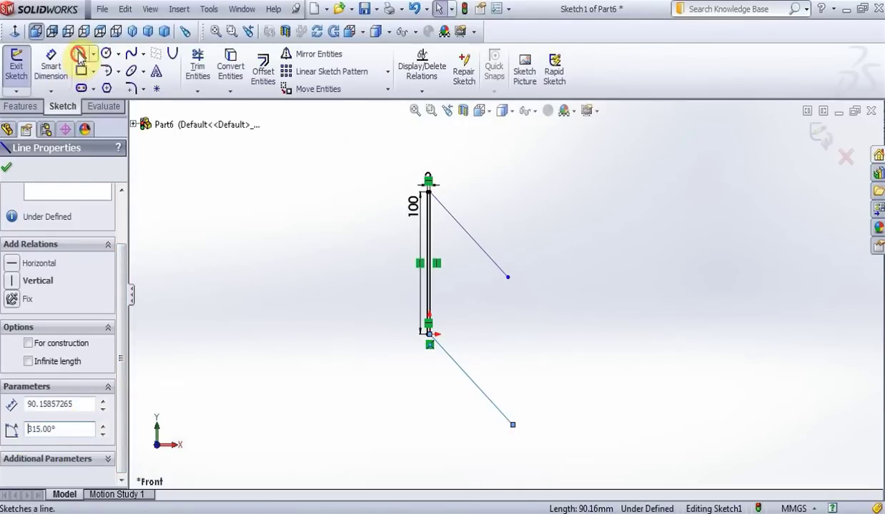
{"action": "mouse_move", "coordinate": [429, 333]}
{"action": "left_mouse_down"}
{"action": "mouse_move", "coordinate": [437, 347]}
{"action": "mouse_move", "coordinate": [484, 335]}
{"action": "left_mouse_up"}
{"action": "key", "text": "Escape"}
{"action": "left_click", "coordinate": [471, 339]}
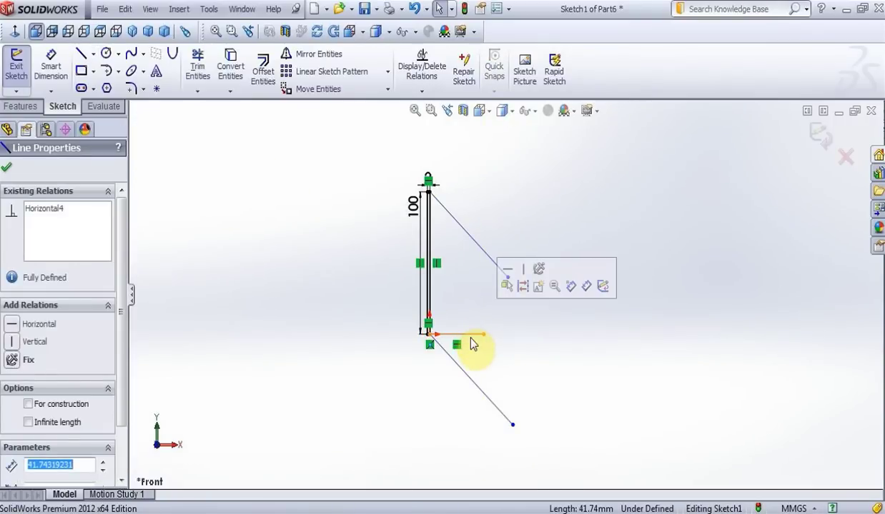
{"action": "type", "text": "50"}
{"action": "key", "text": "Return"}
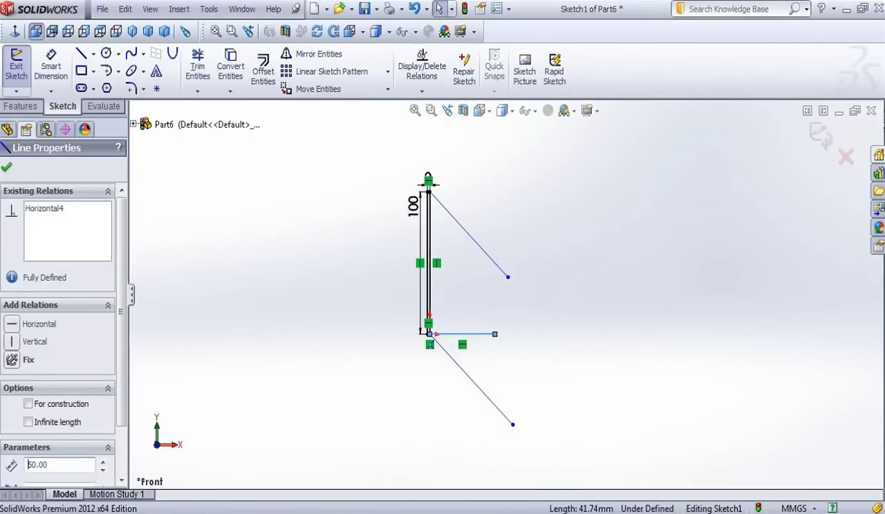
Sketch vertical lines up and down from the horizontal line's free end, each crossing one of the sloping lines
{"action": "left_click", "coordinate": [81, 61]}
{"action": "left_click_drag", "start_coordinate": [494, 334], "coordinate": [495, 198]}
{"action": "key", "text": "Escape"}
{"action": "left_click", "coordinate": [80, 55]}
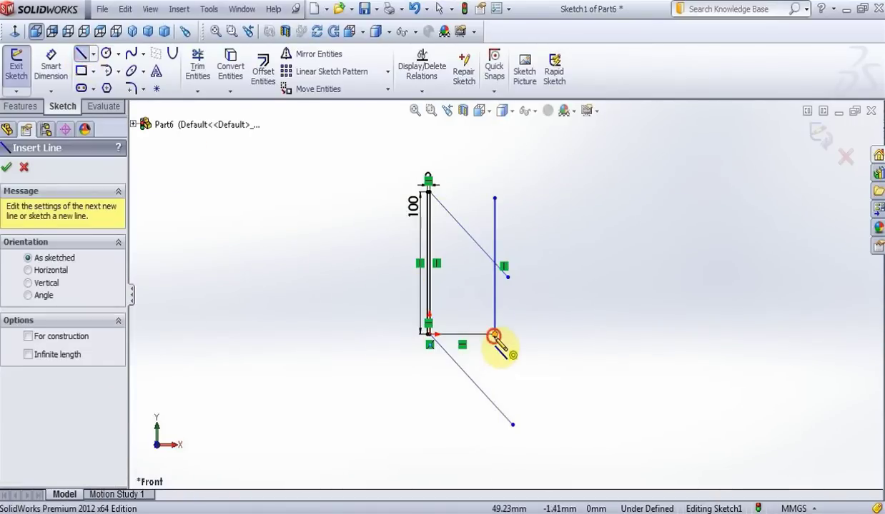
{"action": "mouse_move", "coordinate": [493, 336]}
{"action": "left_mouse_down"}
{"action": "mouse_move", "coordinate": [505, 438]}
{"action": "mouse_move", "coordinate": [495, 440]}
{"action": "left_mouse_up"}
{"action": "key", "text": "Escape"}
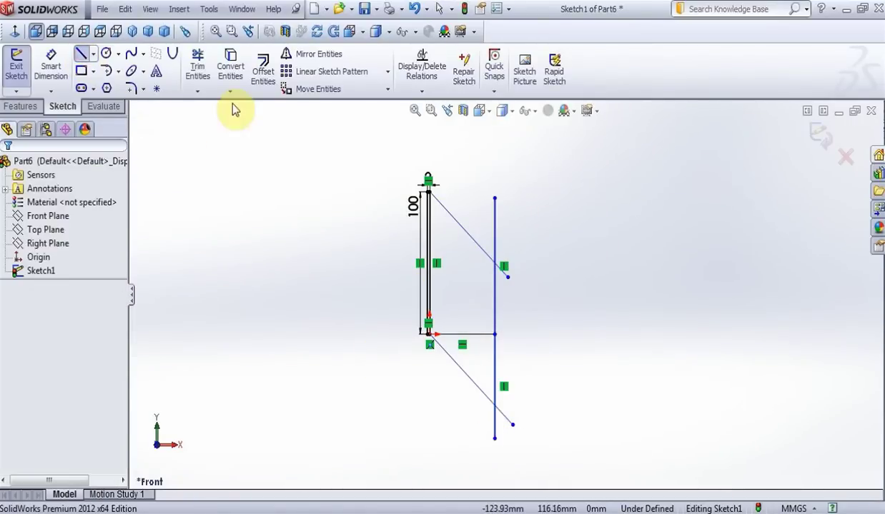
Power-trim the overhanging line ends, the horizontal line and the rectangle's right side to leave one closed fin outline
{"action": "left_click", "coordinate": [197, 63]}
{"action": "mouse_move", "coordinate": [480, 203]}
{"action": "left_mouse_down"}
{"action": "mouse_move", "coordinate": [510, 255]}
{"action": "mouse_move", "coordinate": [501, 286]}
{"action": "mouse_move", "coordinate": [503, 416]}
{"action": "mouse_move", "coordinate": [481, 426]}
{"action": "mouse_move", "coordinate": [433, 239]}
{"action": "left_mouse_up"}
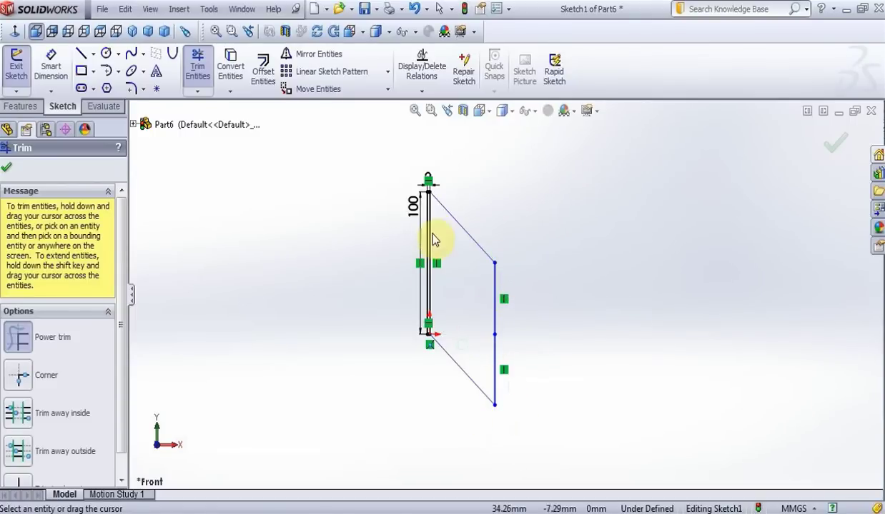
{"action": "scroll", "coordinate": [433, 240], "scroll_direction": "down", "scroll_amount": 3}
{"action": "scroll", "coordinate": [400, 204], "scroll_direction": "up", "scroll_amount": 4}
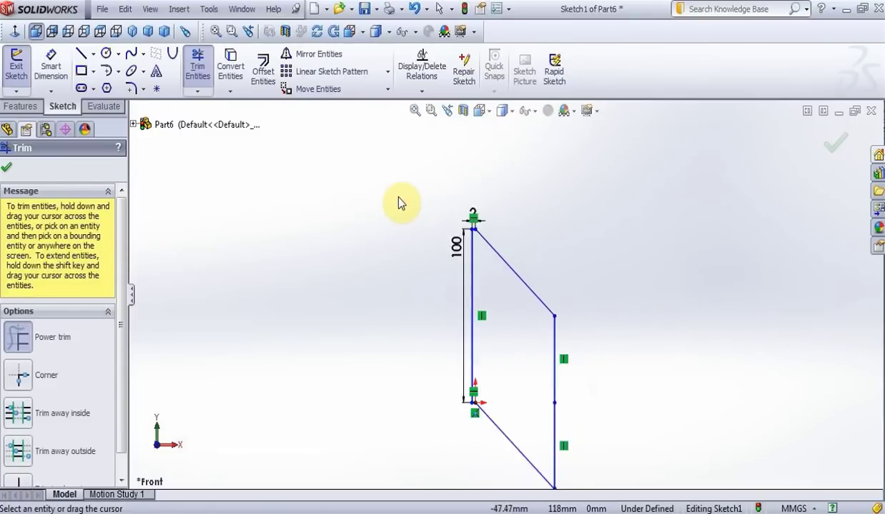
Extrude the fin outline as a blind boss 2 mm thick
{"action": "left_click", "coordinate": [20, 106]}
{"action": "left_click", "coordinate": [22, 71]}
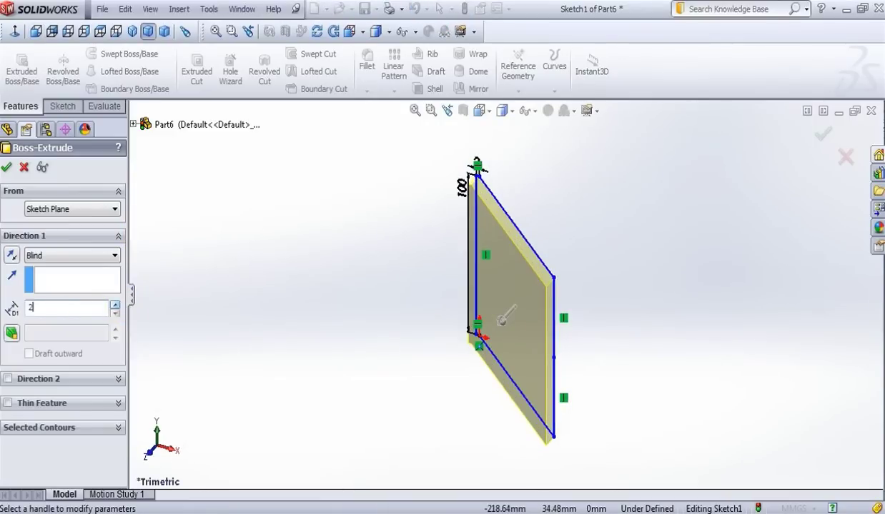
{"action": "type", "text": "2"}
{"action": "left_click", "coordinate": [7, 168]}
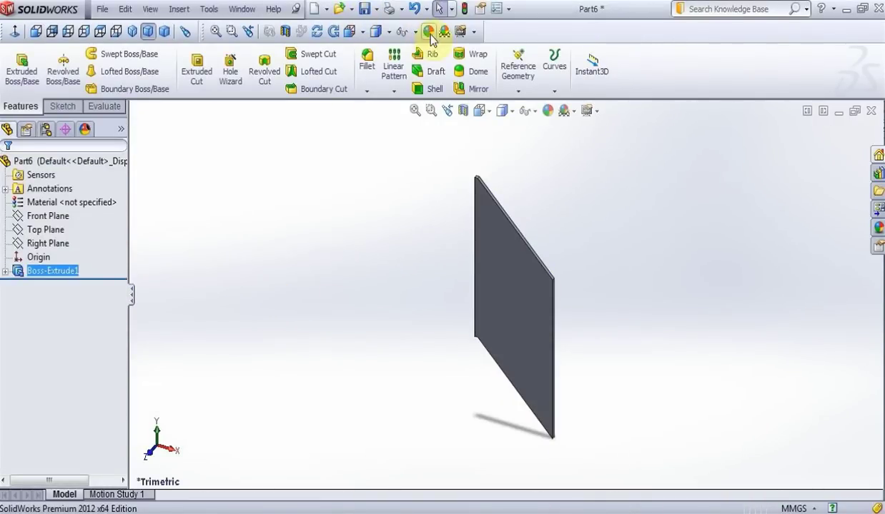
Save the part as Fin in the Rocket folder and close it
{"action": "left_click", "coordinate": [318, 31]}
{"action": "left_click_drag", "start_coordinate": [380, 189], "coordinate": [428, 207]}
{"action": "left_click", "coordinate": [104, 9]}
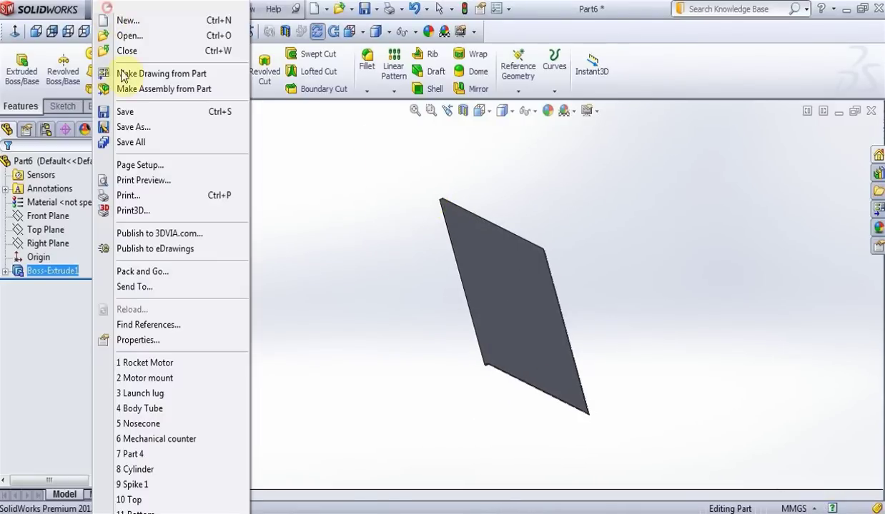
{"action": "left_click", "coordinate": [145, 129]}
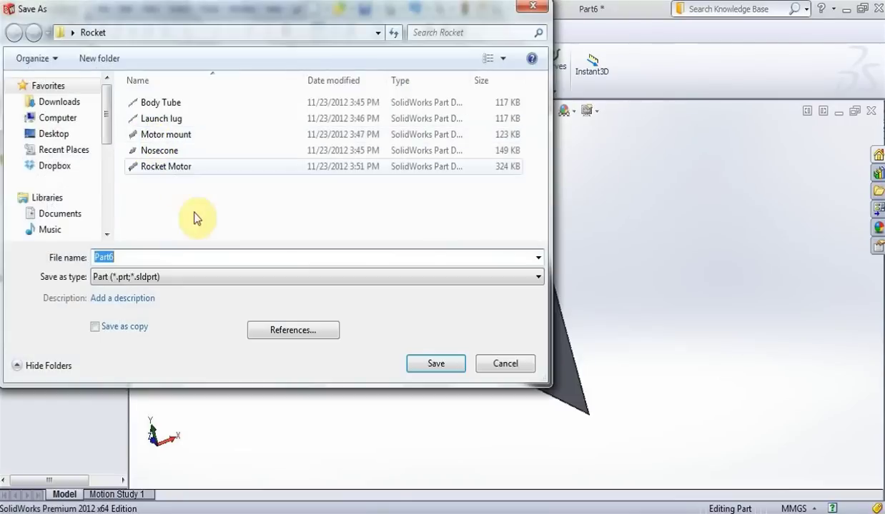
{"action": "type", "text": "Fin"}
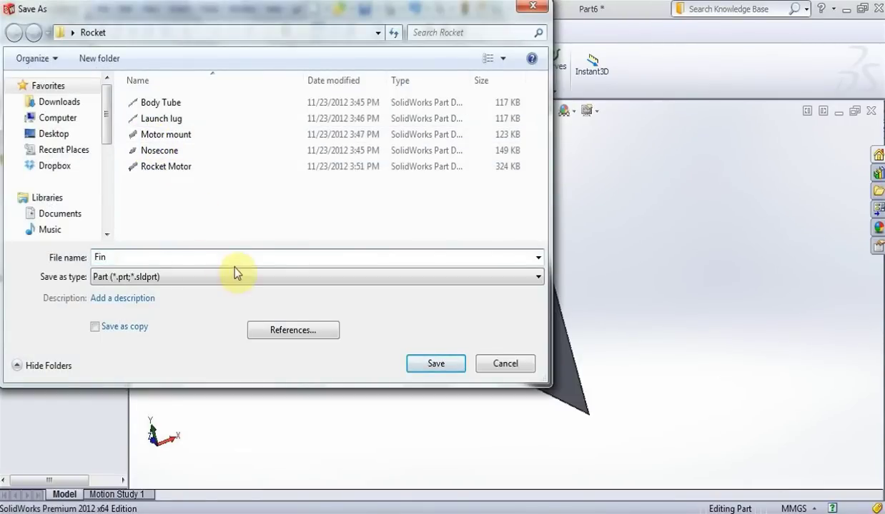
{"action": "key", "text": "Return"}
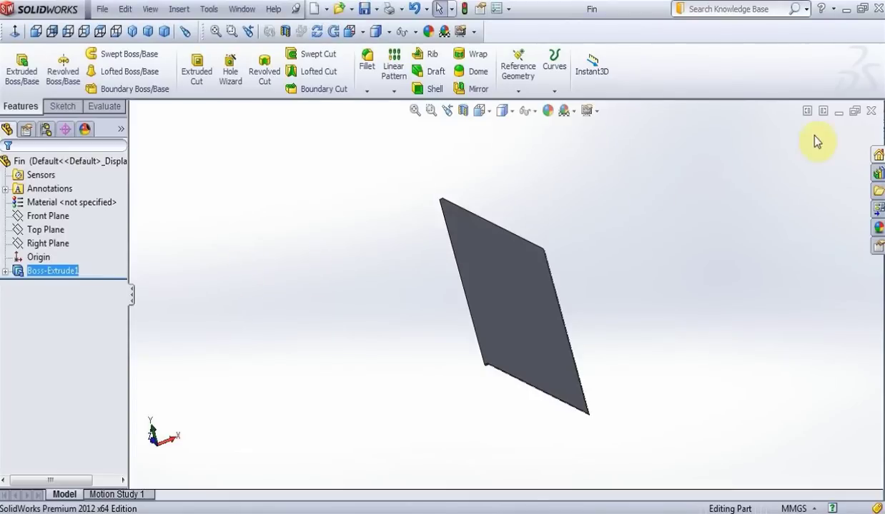
{"action": "left_click", "coordinate": [871, 111]}
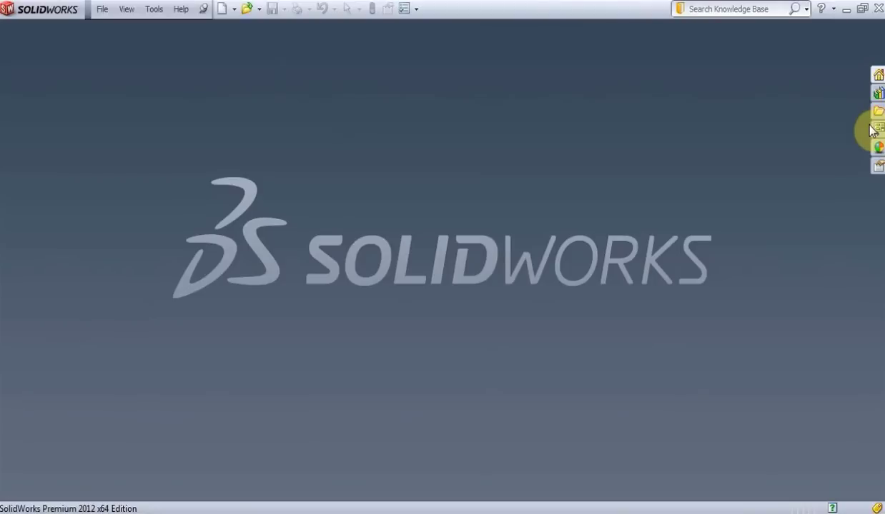
Create a new assembly document and accept the Begin Assembly settings without choosing a component
{"action": "left_click", "coordinate": [220, 10]}
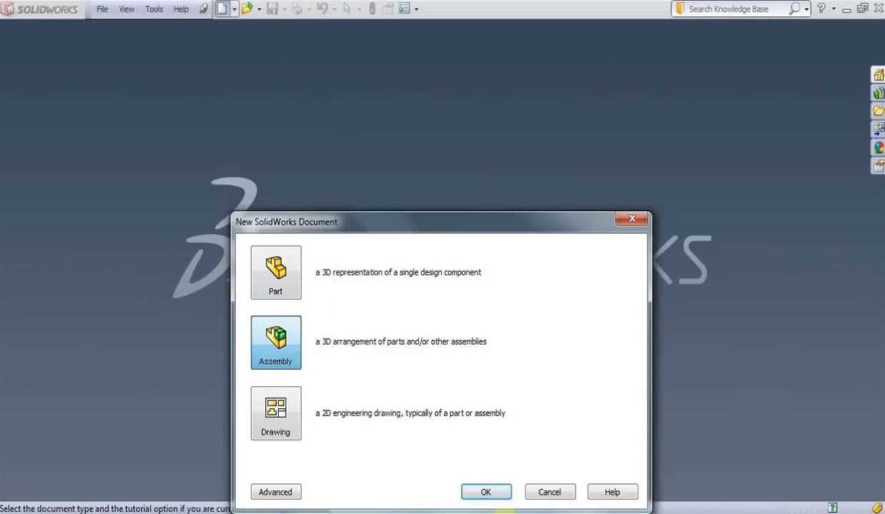
{"action": "left_click", "coordinate": [493, 492]}
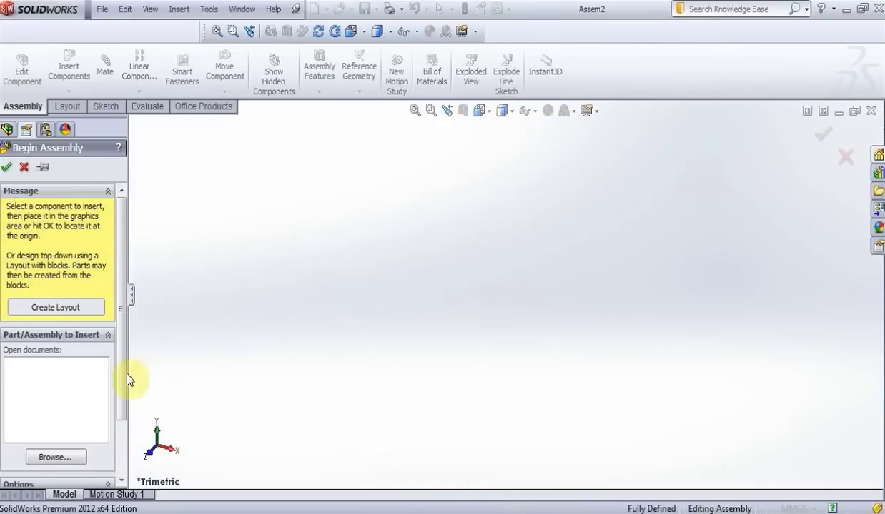
{"action": "left_click", "coordinate": [6, 168]}
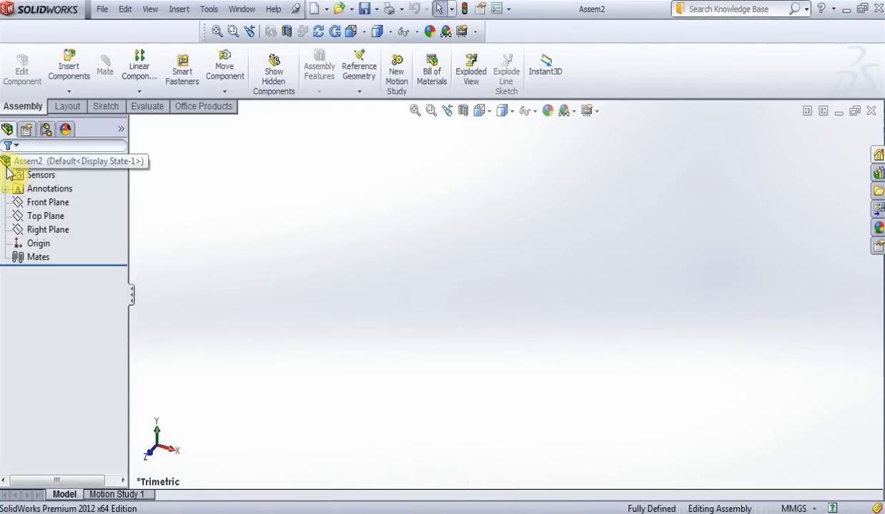
Insert the Body Tube part from the Rocket folder into the assembly as the first component
{"action": "left_click", "coordinate": [79, 70]}
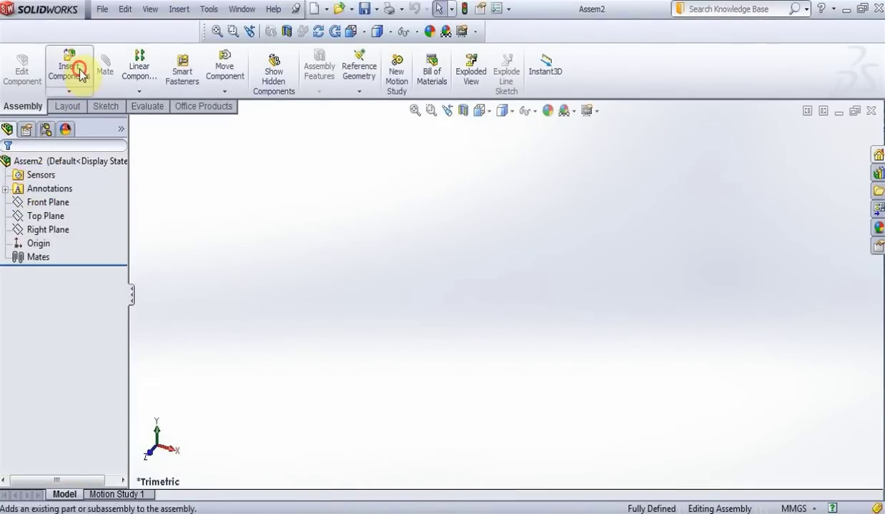
{"action": "left_click", "coordinate": [73, 433]}
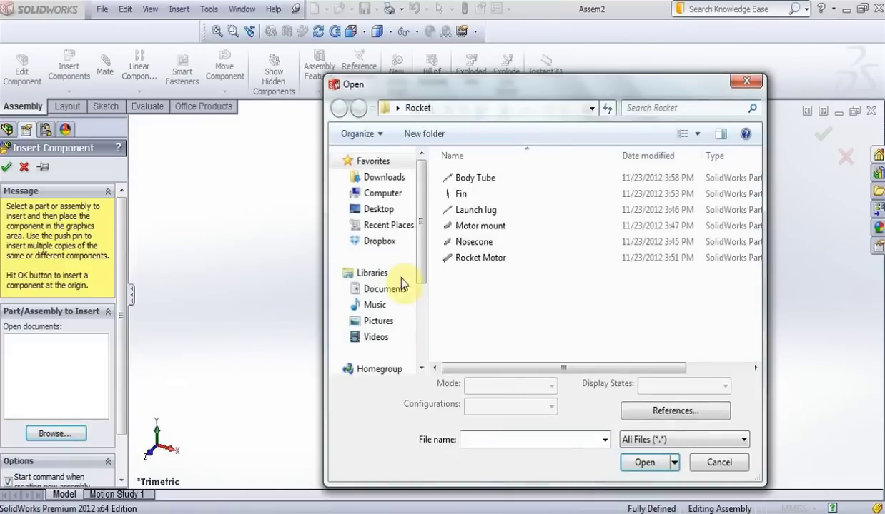
{"action": "left_click", "coordinate": [475, 178]}
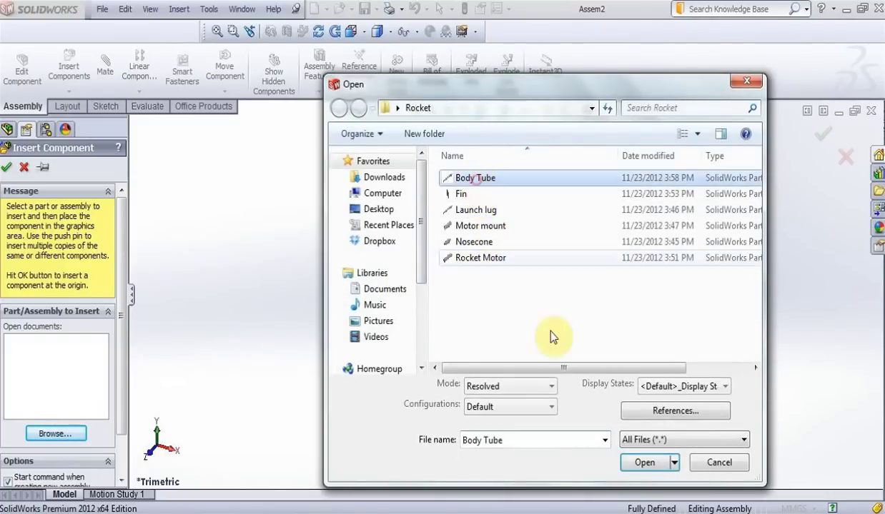
{"action": "left_click", "coordinate": [644, 463]}
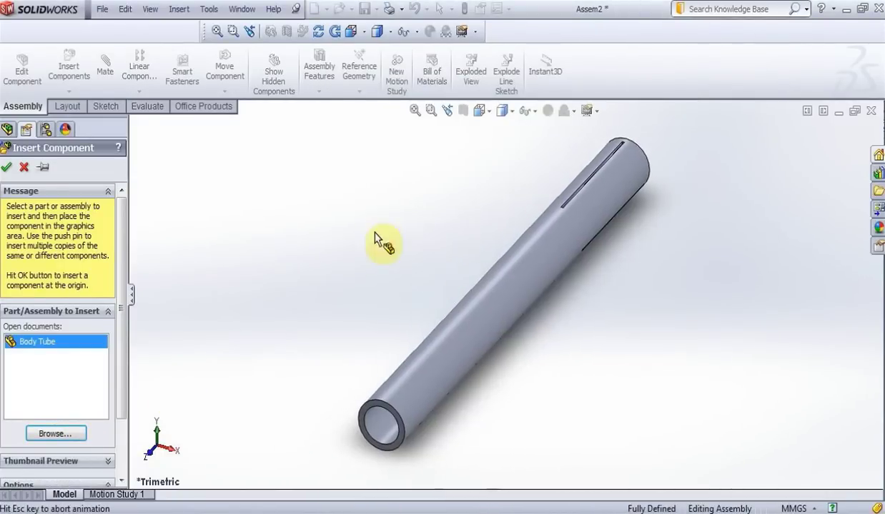
{"action": "left_click", "coordinate": [381, 243]}
{"action": "left_click", "coordinate": [318, 32]}
{"action": "left_click_drag", "start_coordinate": [591, 218], "coordinate": [357, 400]}
{"action": "key", "text": "Escape"}
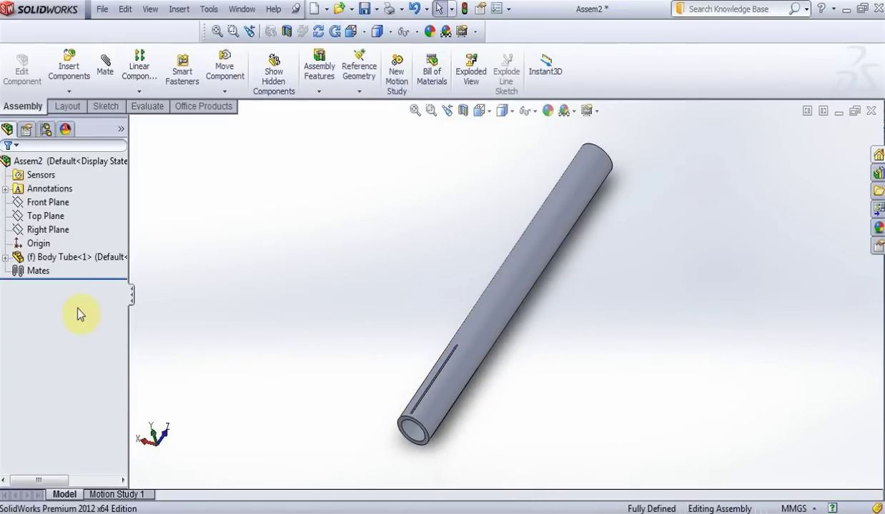
Insert the Launch lug part from the Rocket folder and place it beside the body tube
{"action": "left_click", "coordinate": [5, 257]}
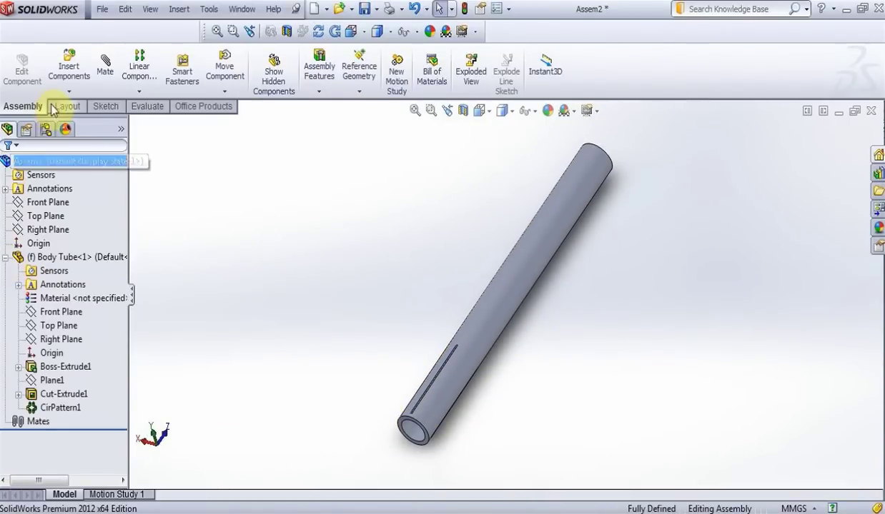
{"action": "left_click", "coordinate": [69, 63]}
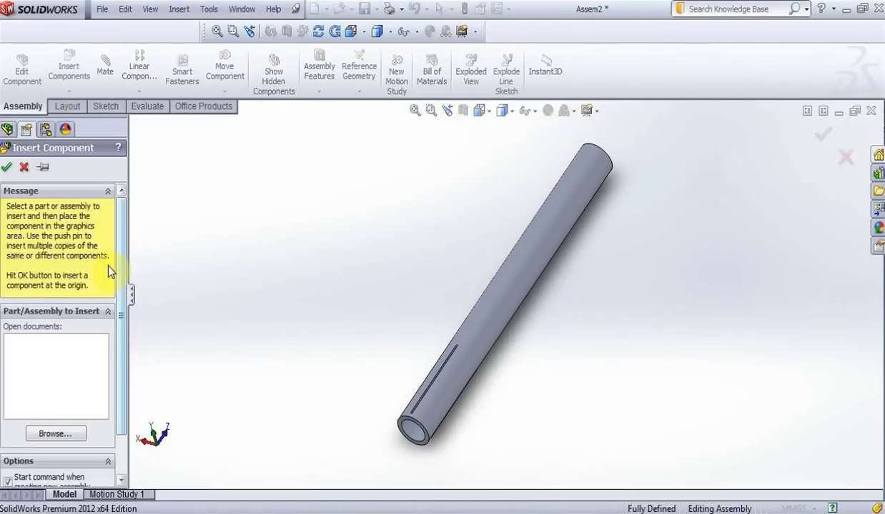
{"action": "left_click", "coordinate": [72, 432]}
{"action": "left_click", "coordinate": [477, 212]}
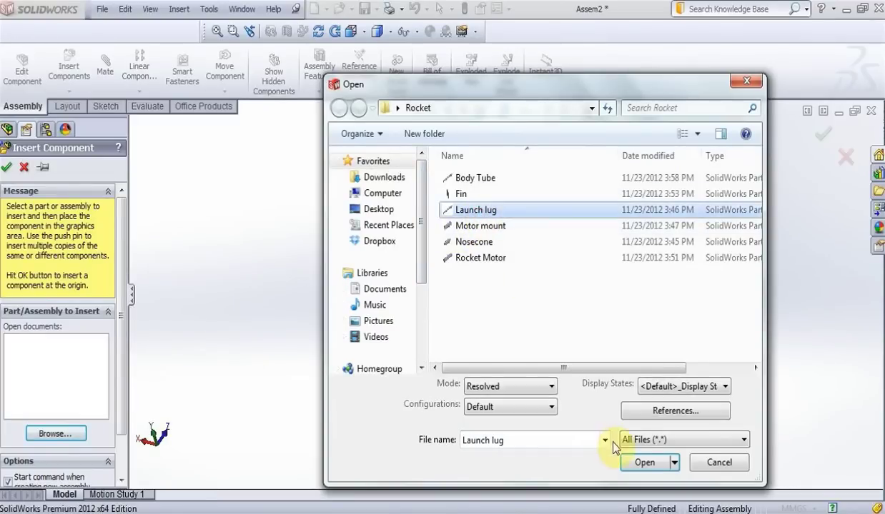
{"action": "left_click", "coordinate": [641, 462]}
{"action": "left_click", "coordinate": [408, 309]}
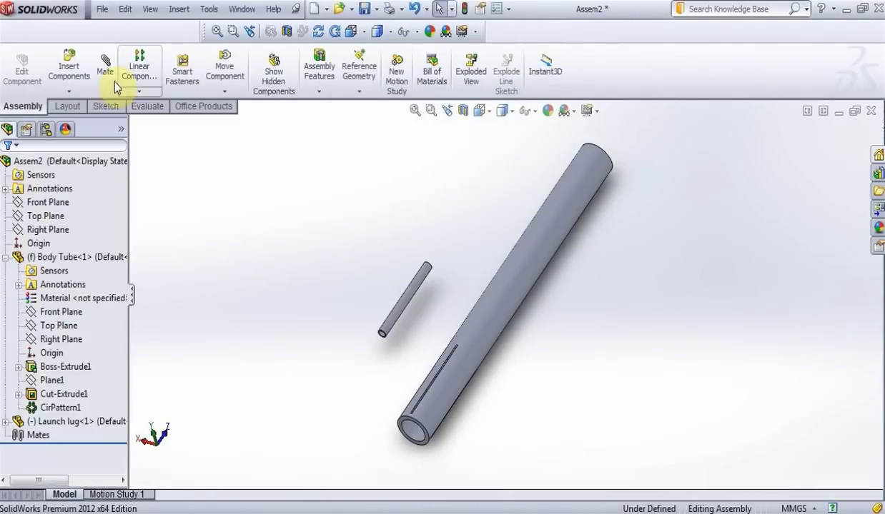
Add a tangent mate between the launch lug's outer face and the body tube's outer face
{"action": "left_click", "coordinate": [106, 68]}
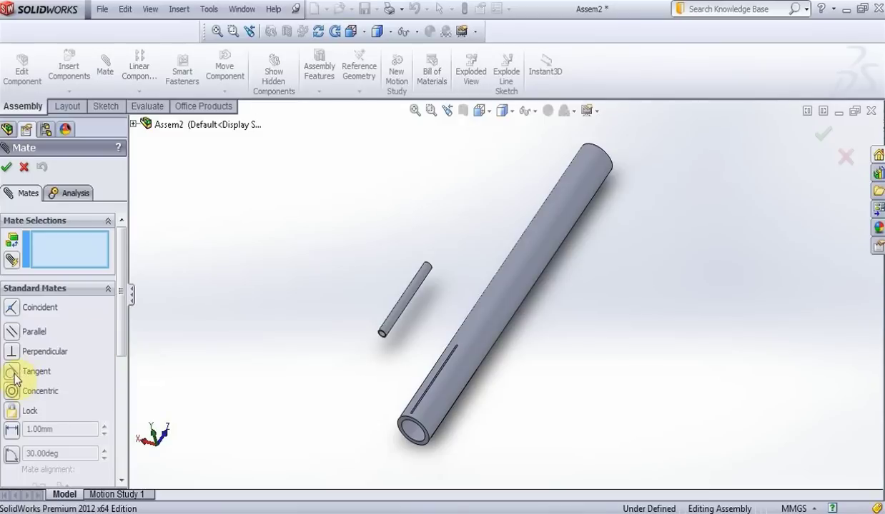
{"action": "left_click", "coordinate": [385, 328]}
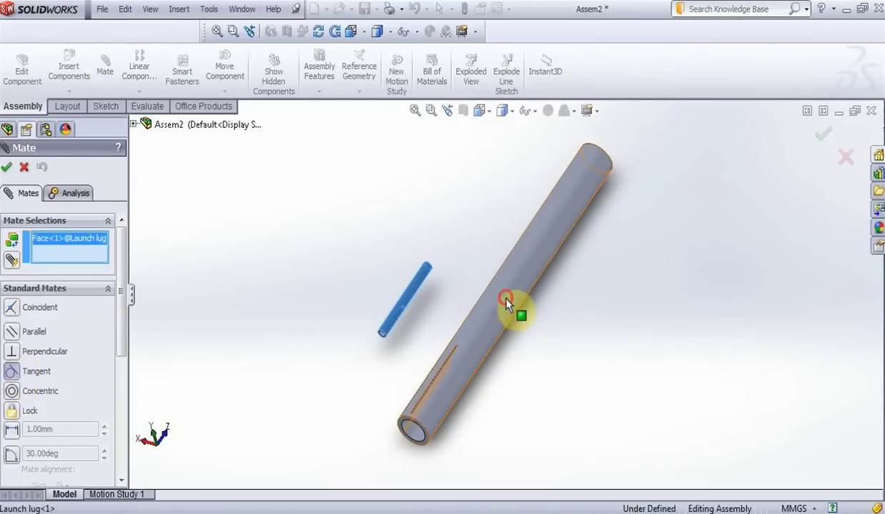
{"action": "left_click", "coordinate": [514, 305]}
{"action": "left_click", "coordinate": [8, 173]}
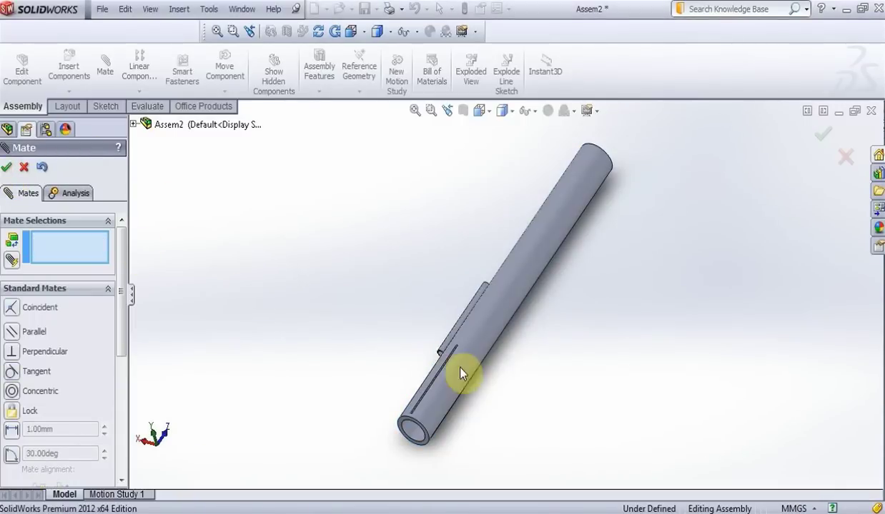
Add a 200 mm distance mate between the launch lug's end face and the slotted end face of the body tube
{"action": "scroll", "coordinate": [457, 368], "scroll_direction": "down", "scroll_amount": 8}
{"action": "left_click", "coordinate": [465, 243]}
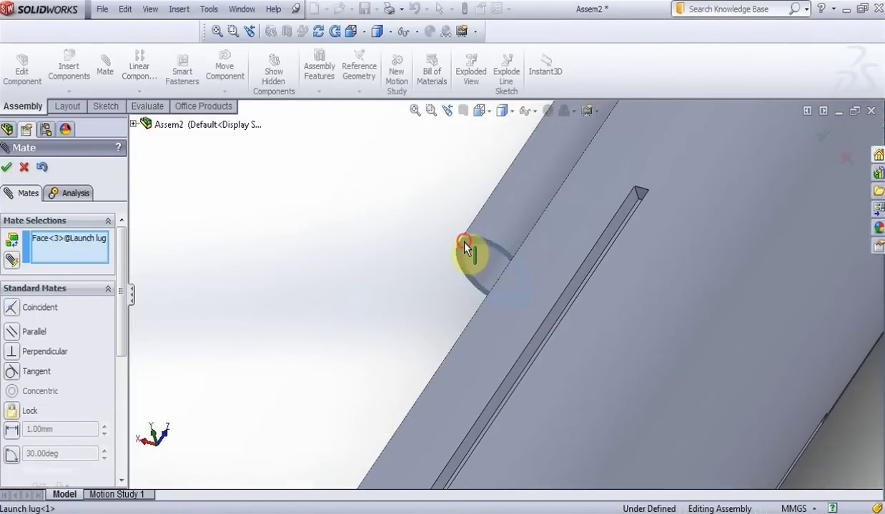
{"action": "middle_click_drag", "start_coordinate": [466, 249], "coordinate": [437, 404]}
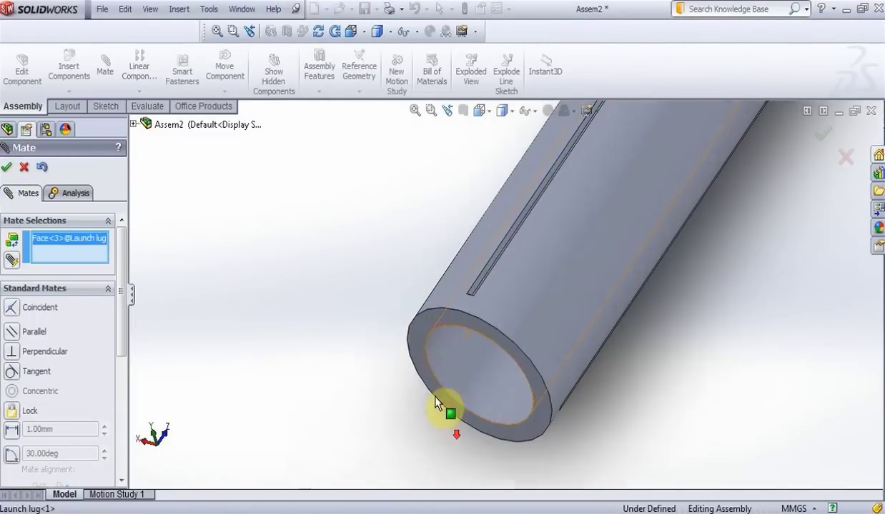
{"action": "left_click", "coordinate": [421, 333]}
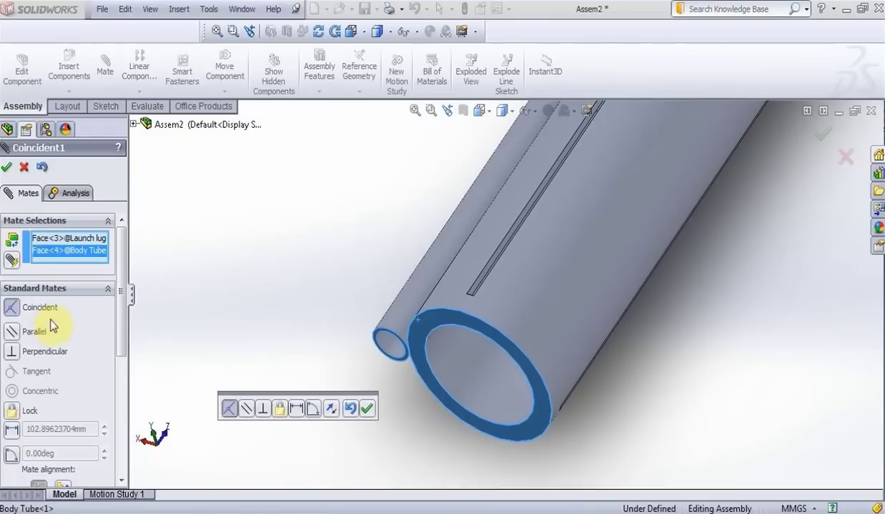
{"action": "scroll", "coordinate": [114, 322], "scroll_direction": "down", "scroll_amount": 3}
{"action": "left_click", "coordinate": [11, 367]}
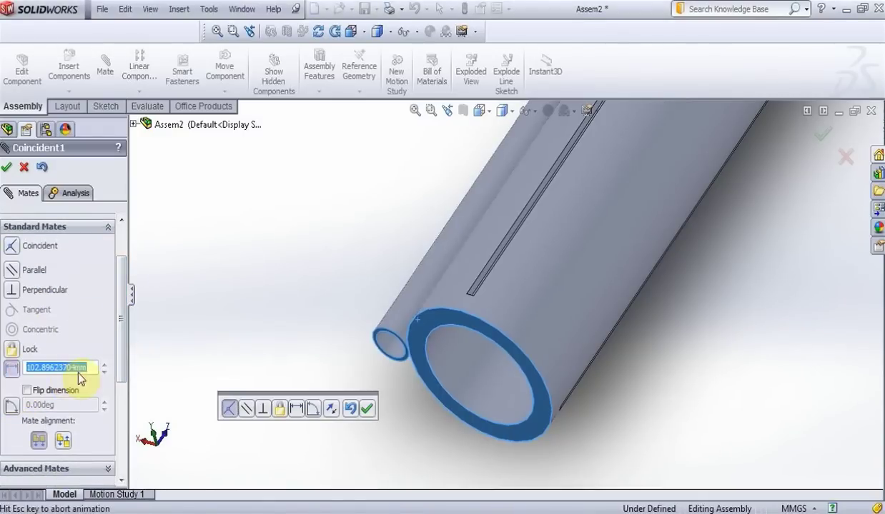
{"action": "type", "text": "200"}
{"action": "key", "text": "Return"}
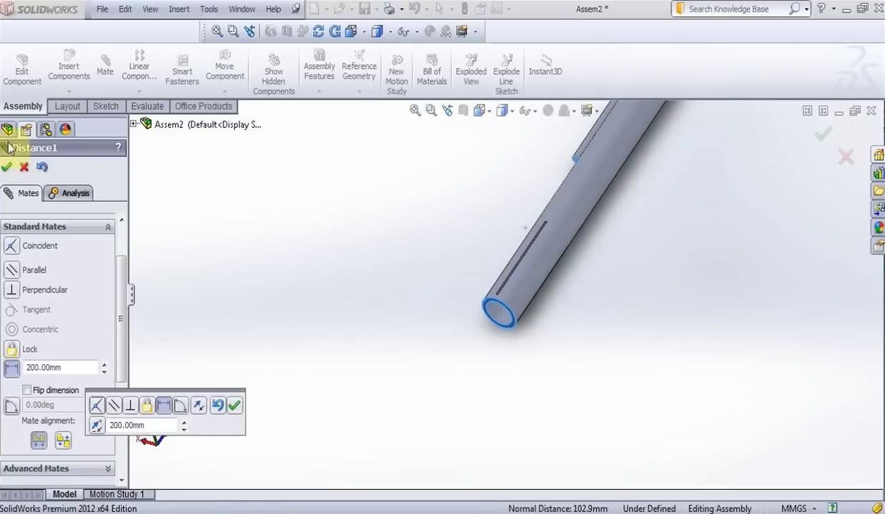
{"action": "left_click", "coordinate": [6, 166]}
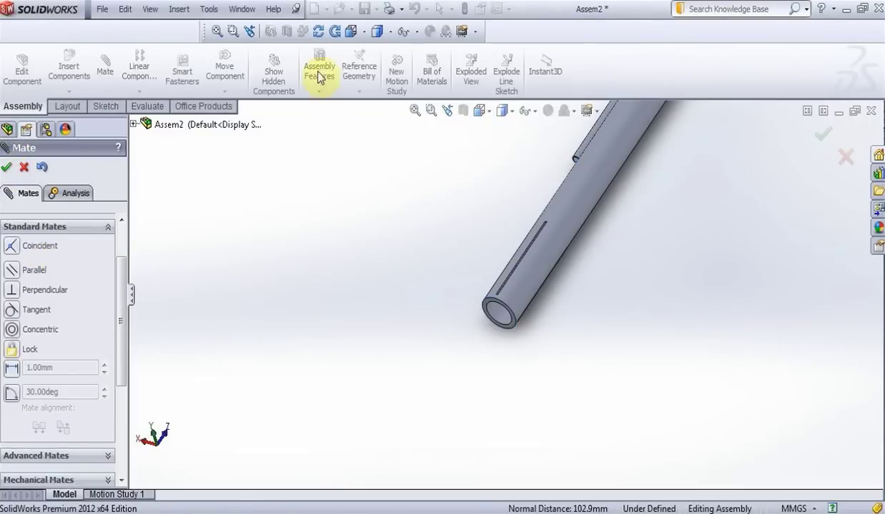
Leave the Mate command and examine how the body tube's Front, Top and Right planes lie relative to the launch lug
{"action": "left_click", "coordinate": [318, 32]}
{"action": "left_click_drag", "start_coordinate": [354, 194], "coordinate": [491, 125]}
{"action": "key", "text": "Escape"}
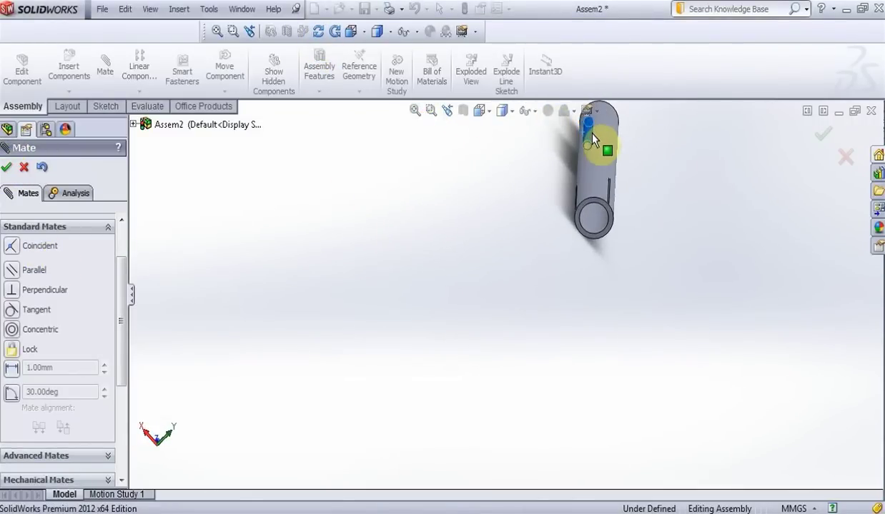
{"action": "key", "text": "Escape"}
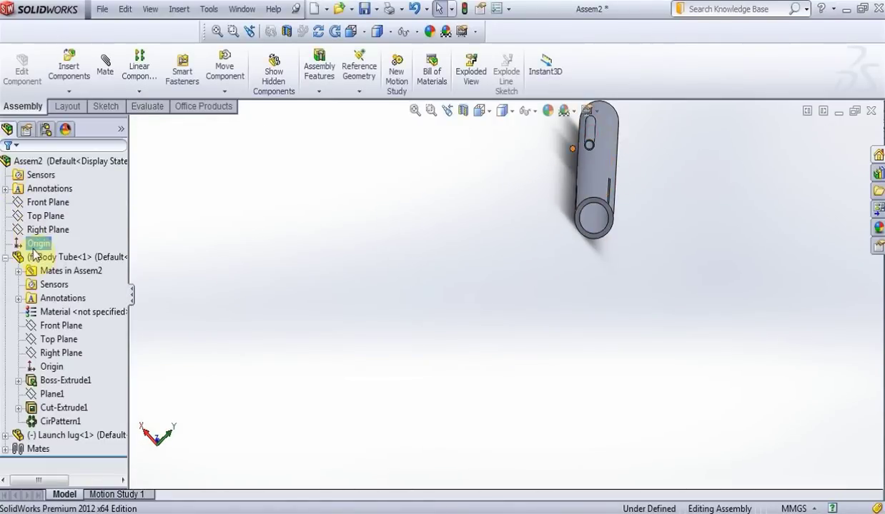
{"action": "left_click", "coordinate": [50, 328]}
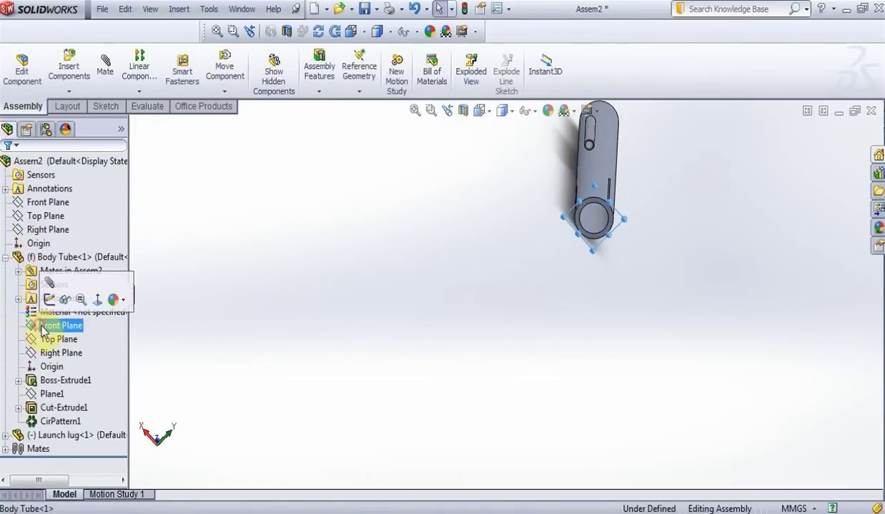
{"action": "left_click", "coordinate": [50, 340], "text": "ctrl"}
{"action": "left_click", "coordinate": [318, 31]}
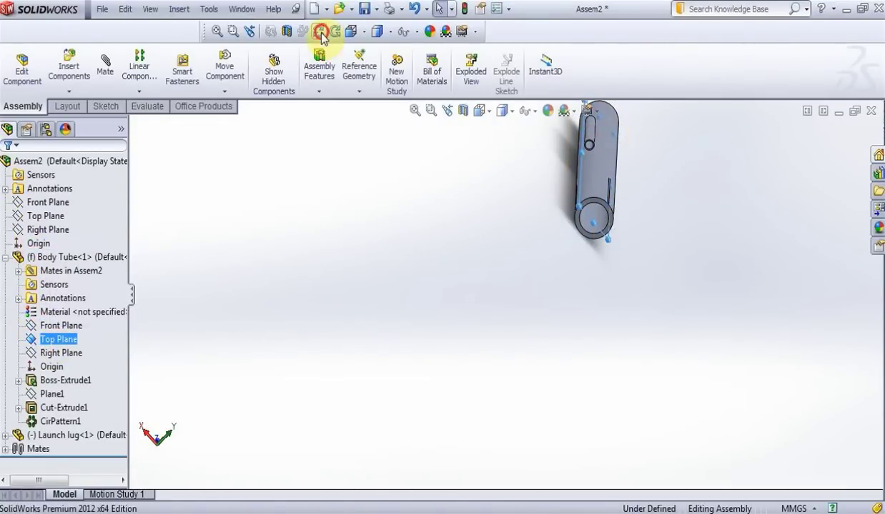
{"action": "left_click_drag", "start_coordinate": [356, 150], "coordinate": [391, 127]}
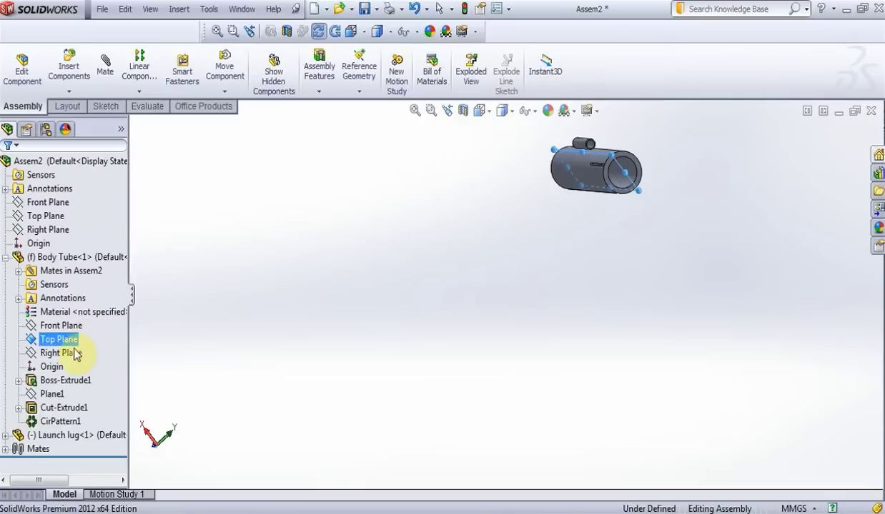
{"action": "left_click", "coordinate": [63, 353]}
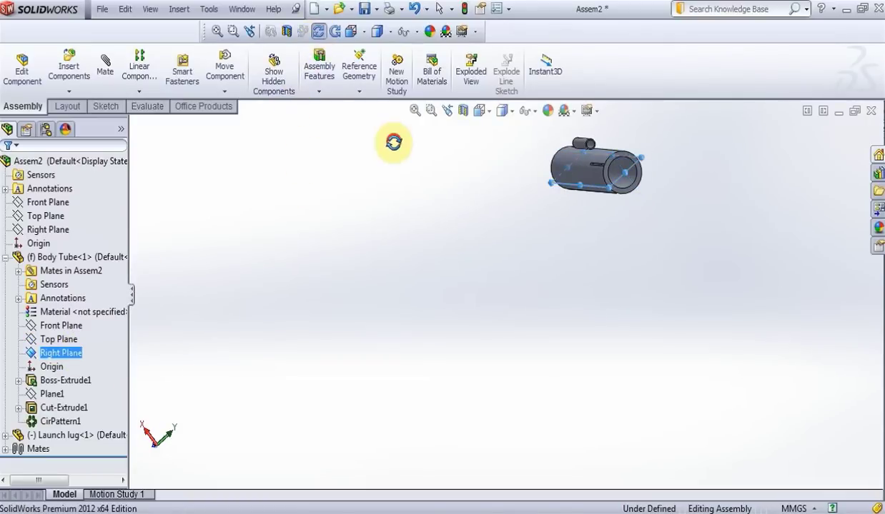
{"action": "left_click_drag", "start_coordinate": [391, 142], "coordinate": [408, 265]}
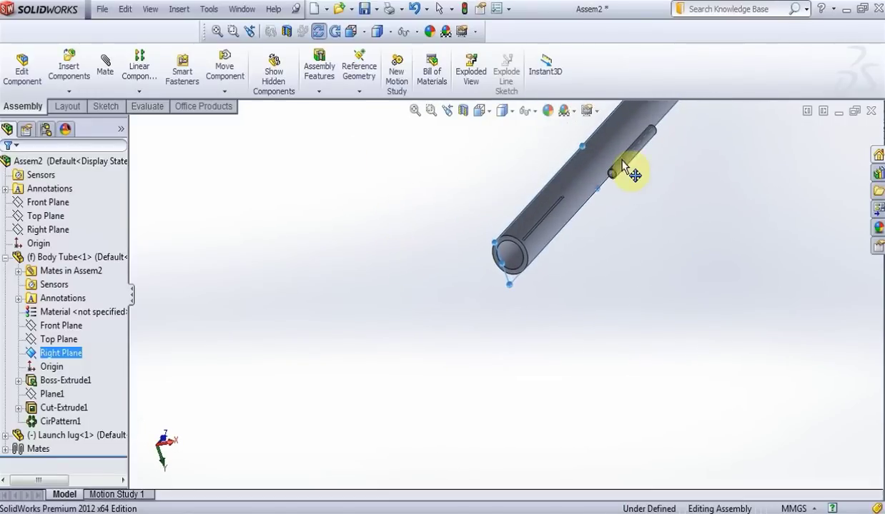
Move the launch lug around the tube and mate its Top Plane coincident with the body tube's Right Plane
{"action": "left_click_drag", "start_coordinate": [630, 159], "coordinate": [595, 131]}
{"action": "left_click", "coordinate": [262, 319]}
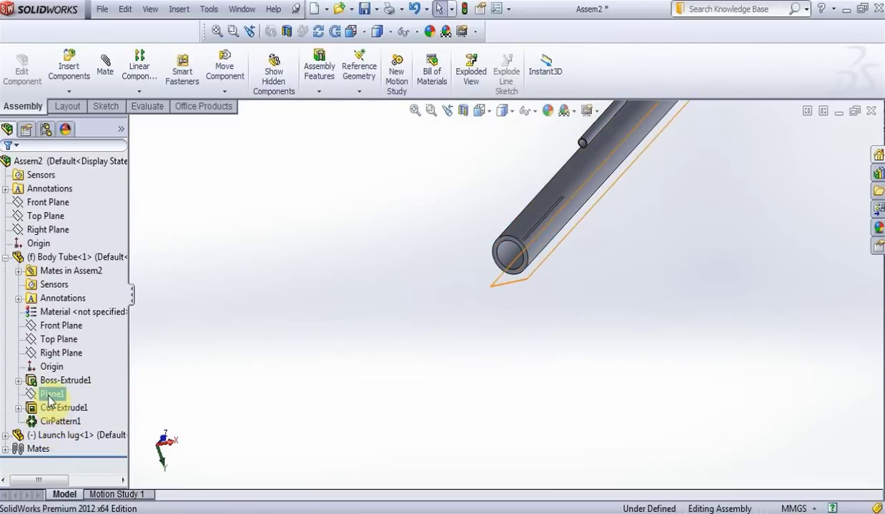
{"action": "left_click", "coordinate": [56, 354]}
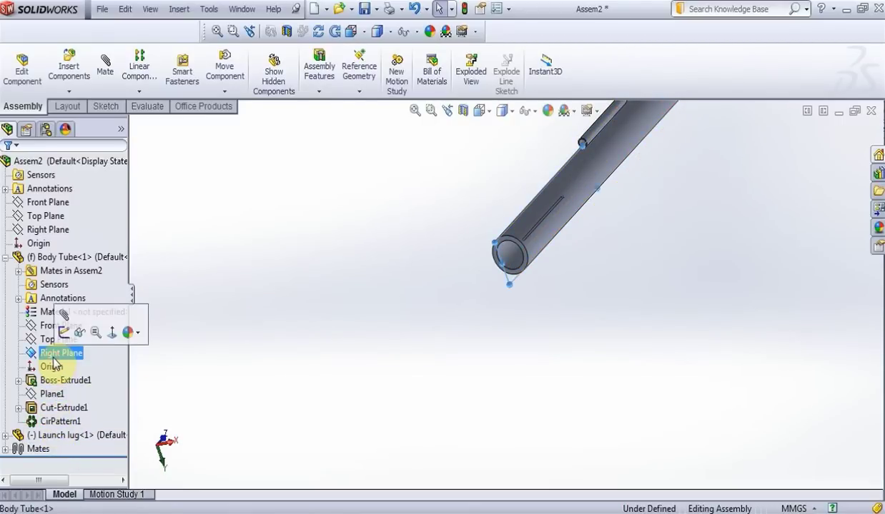
{"action": "left_click", "coordinate": [5, 435]}
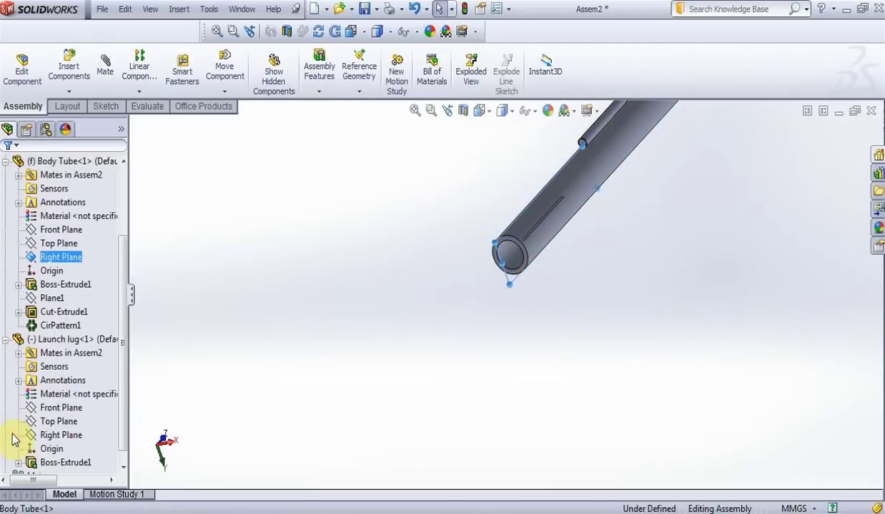
{"action": "left_click", "coordinate": [52, 420], "text": "ctrl"}
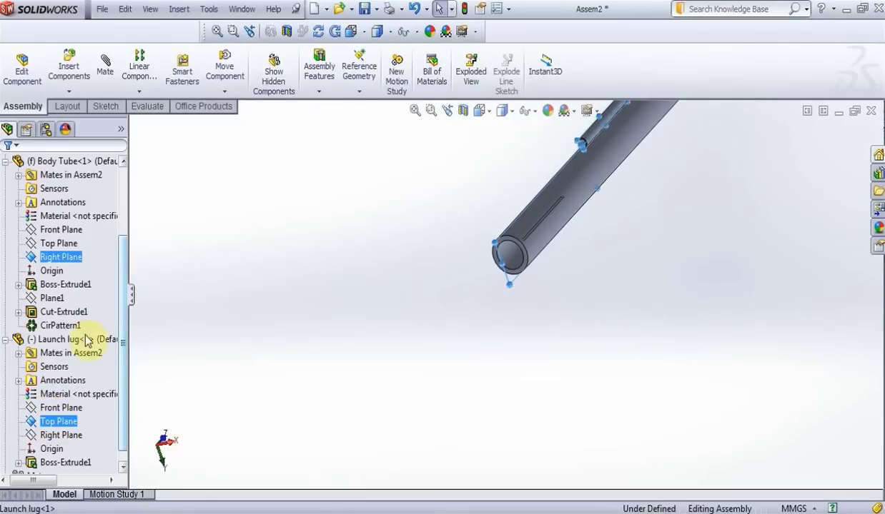
{"action": "left_click", "coordinate": [61, 407], "text": "ctrl"}
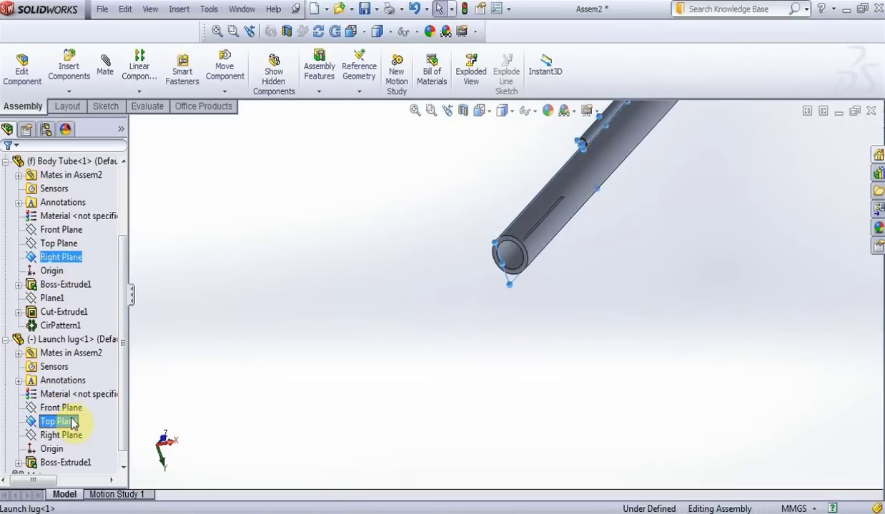
{"action": "left_click", "coordinate": [105, 66]}
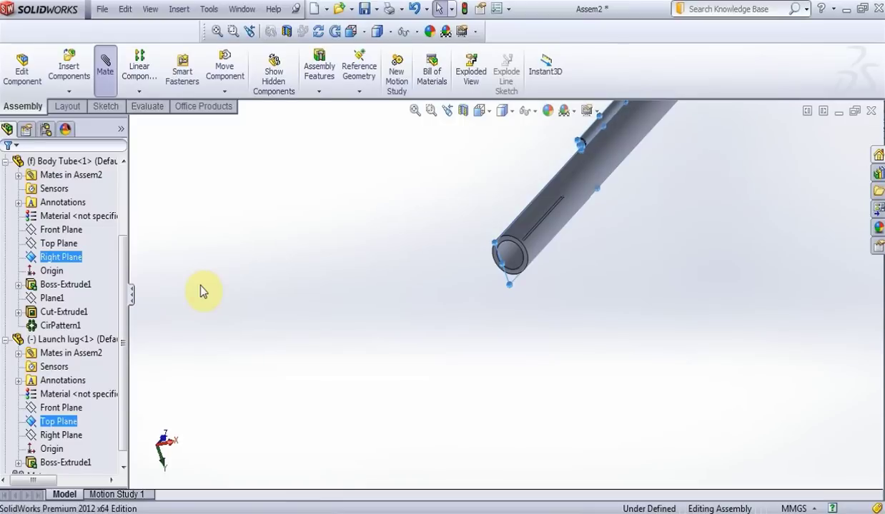
{"action": "left_click", "coordinate": [7, 168]}
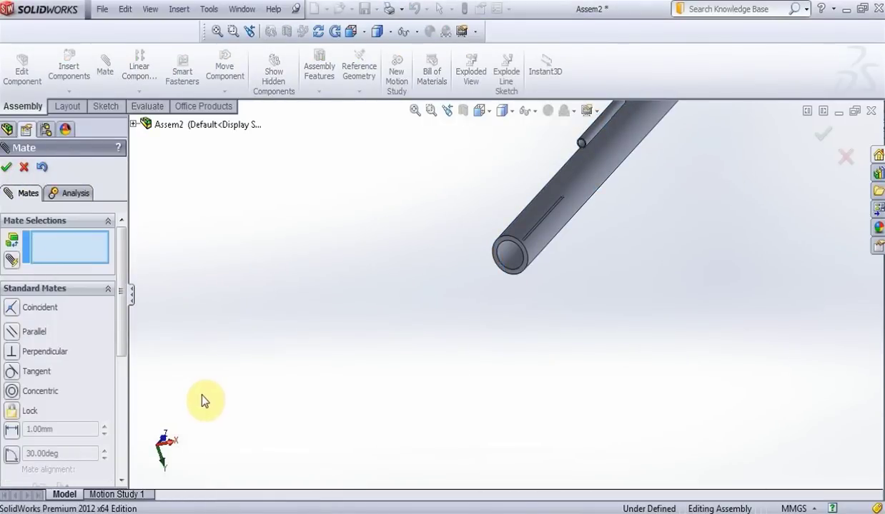
{"action": "left_click", "coordinate": [10, 169]}
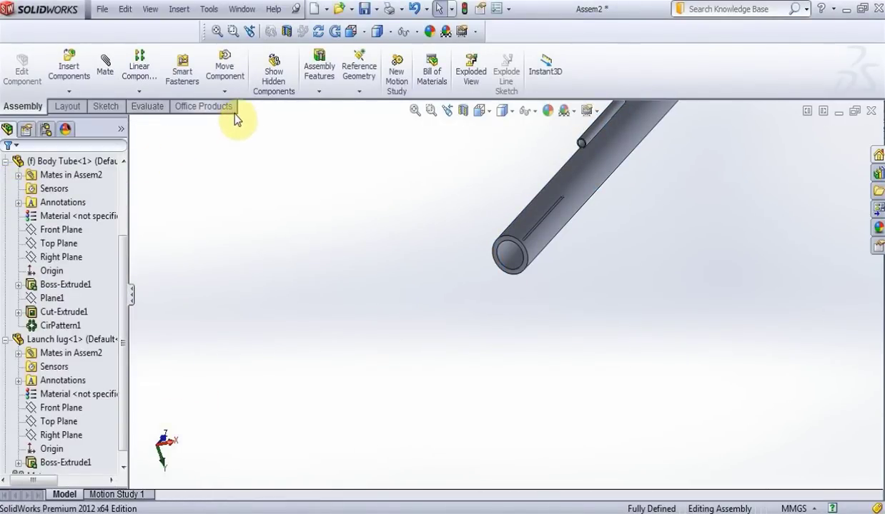
Create a circular component pattern of the launch lug about the body tube's outer face with 3 instances spaced 120°
{"action": "left_click", "coordinate": [224, 92]}
{"action": "left_click", "coordinate": [140, 92]}
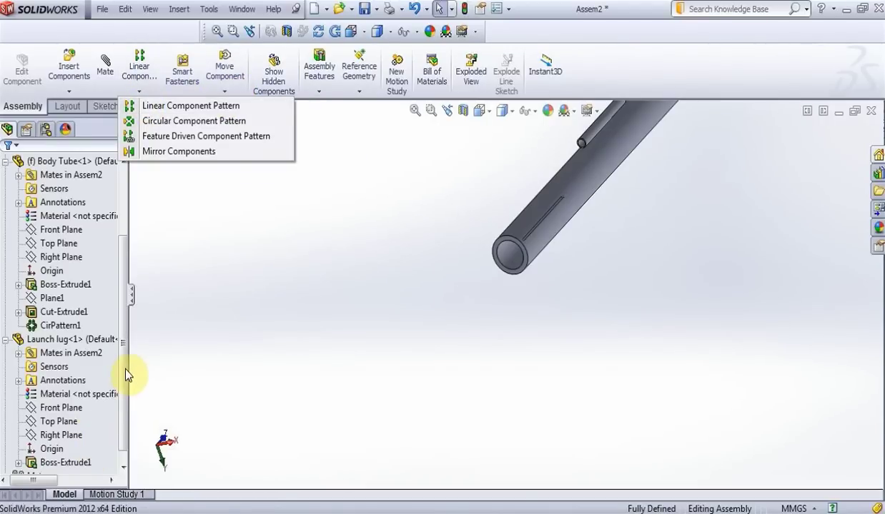
{"action": "scroll", "coordinate": [121, 357], "scroll_direction": "down", "scroll_amount": 1}
{"action": "left_click", "coordinate": [80, 448]}
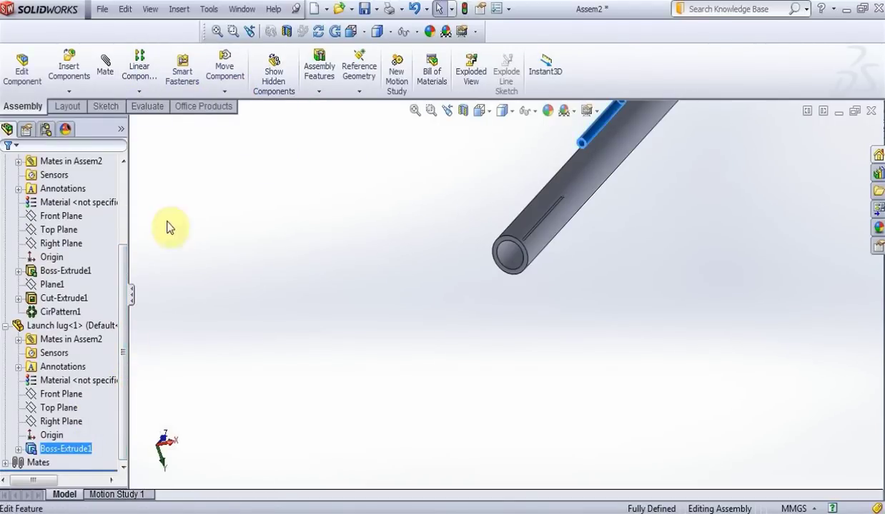
{"action": "left_click", "coordinate": [145, 93]}
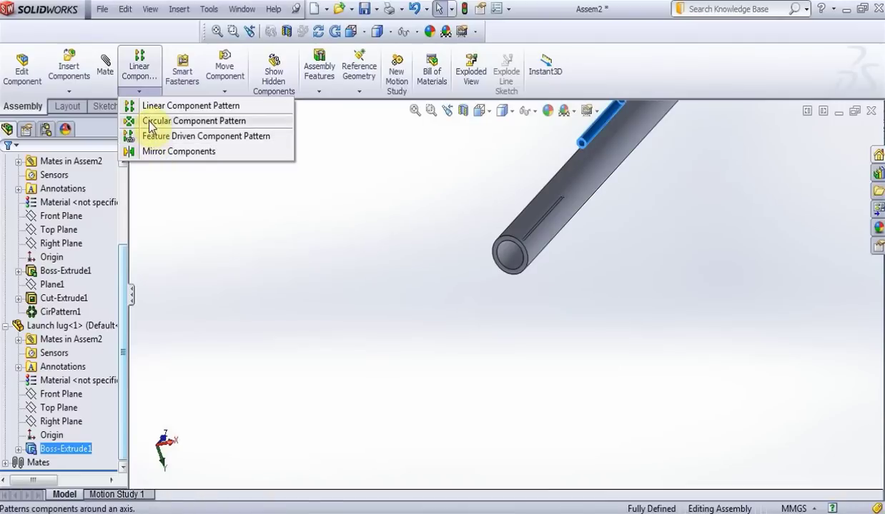
{"action": "left_click", "coordinate": [145, 121]}
{"action": "left_click", "coordinate": [101, 211]}
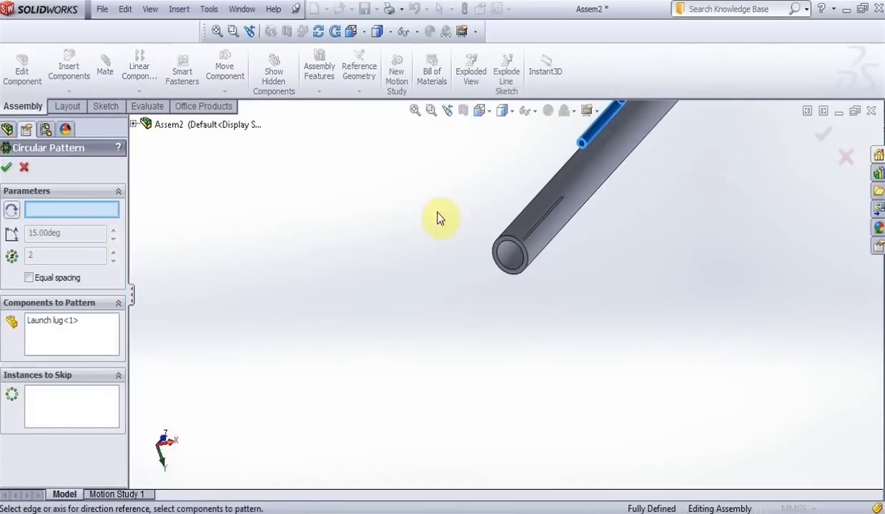
{"action": "left_click", "coordinate": [570, 187]}
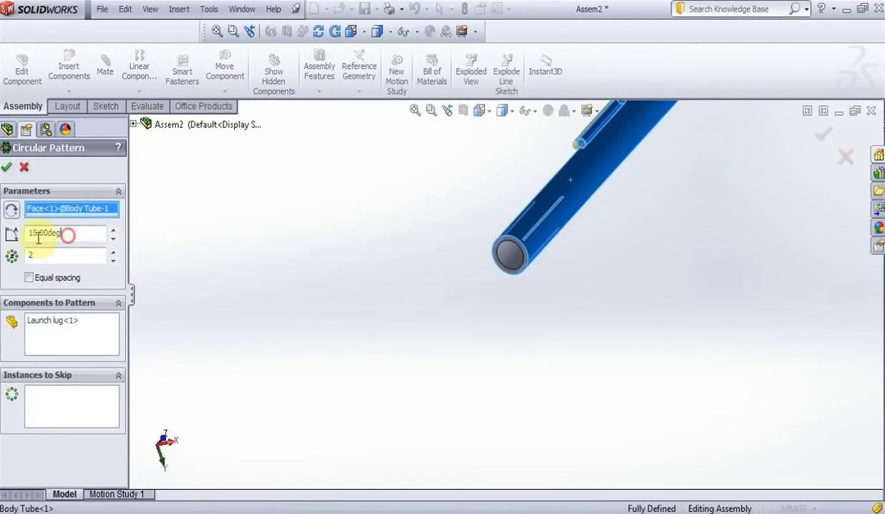
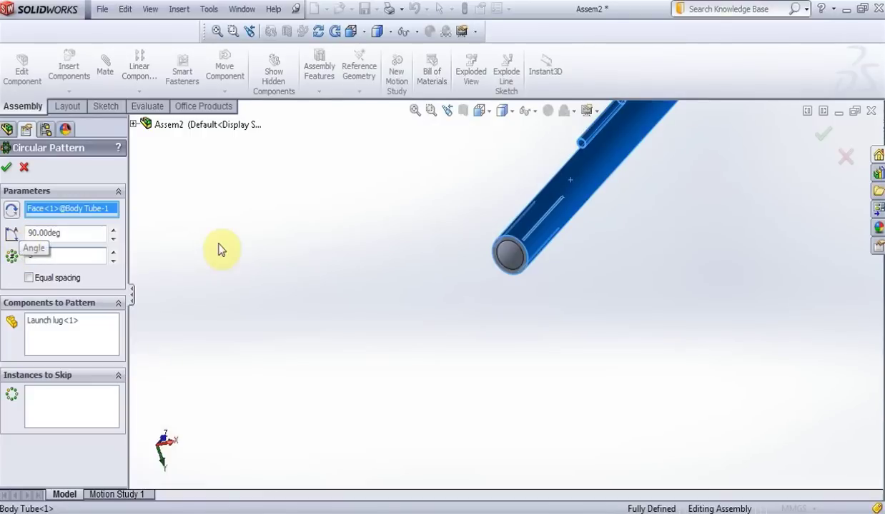
{"action": "left_click_drag", "start_coordinate": [369, 134], "coordinate": [501, 208]}
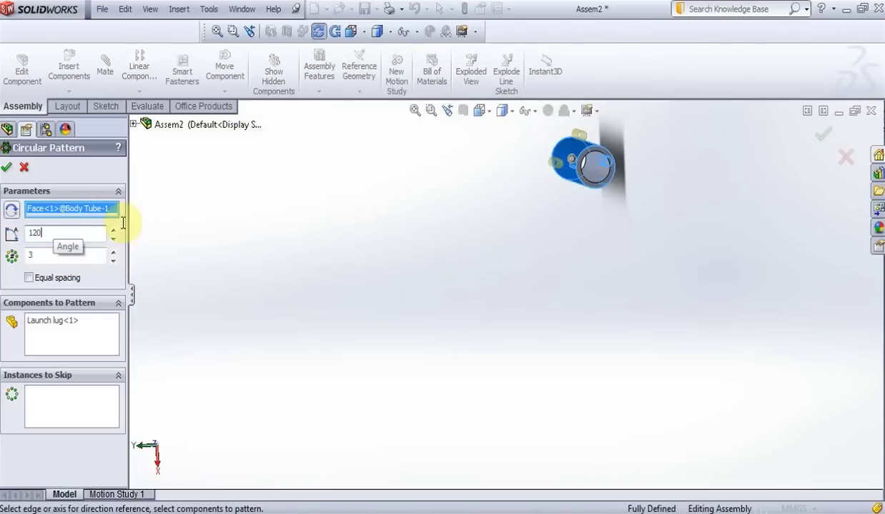
{"action": "left_click_drag", "start_coordinate": [457, 152], "coordinate": [441, 193]}
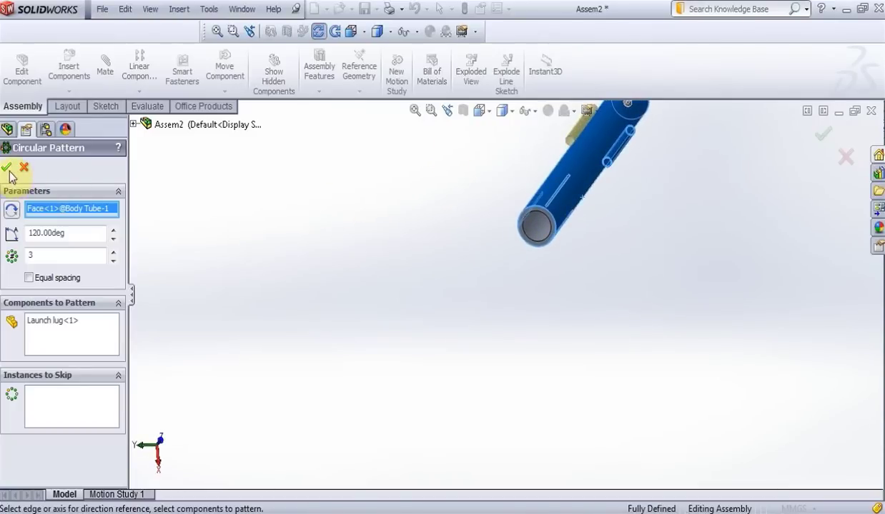
{"action": "key", "text": "Return"}
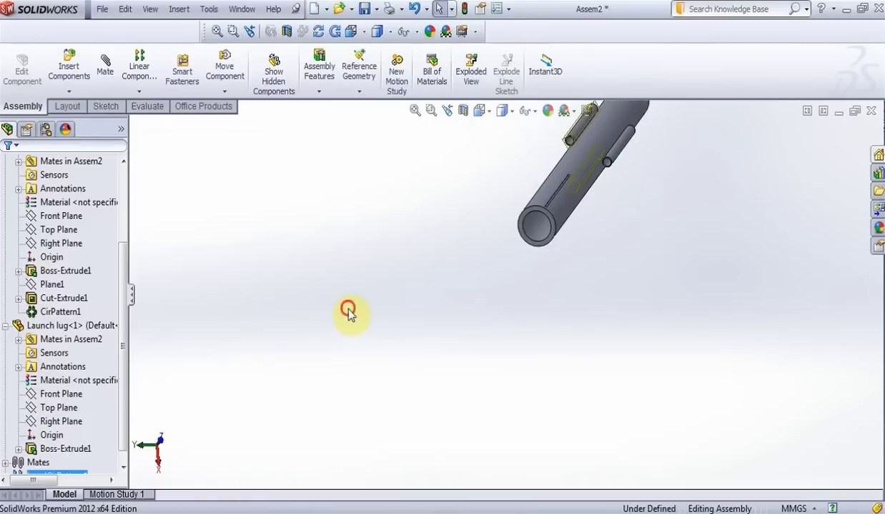
Insert the Fin part from the Rocket folder and place it beside the slotted end of the body tube
{"action": "left_click", "coordinate": [320, 33]}
{"action": "left_click_drag", "start_coordinate": [404, 153], "coordinate": [368, 279]}
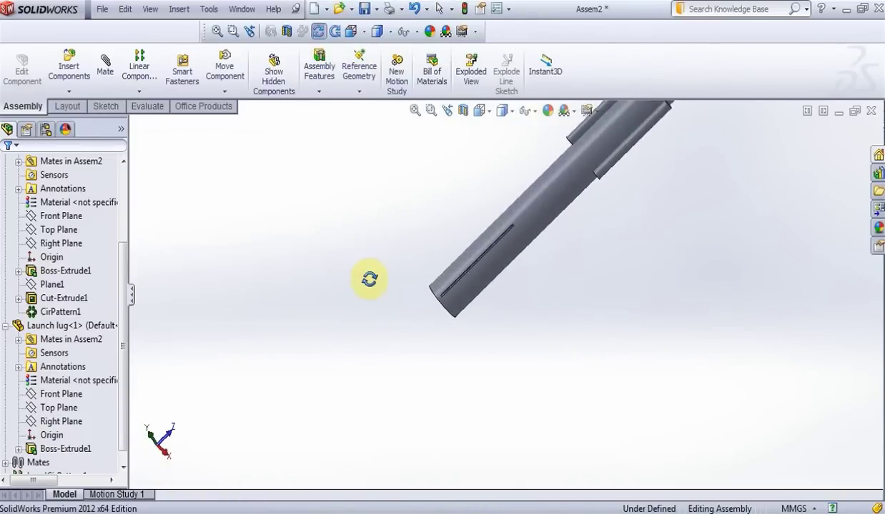
{"action": "left_click", "coordinate": [69, 92]}
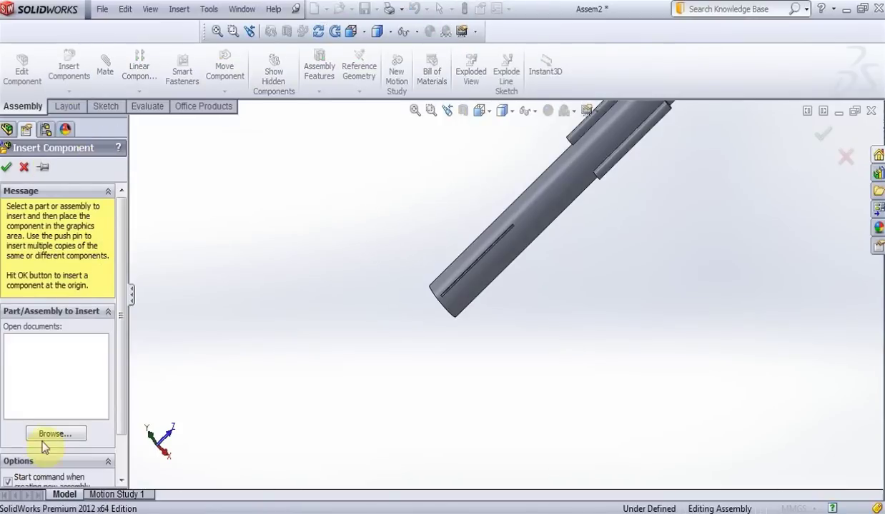
{"action": "left_click", "coordinate": [68, 434]}
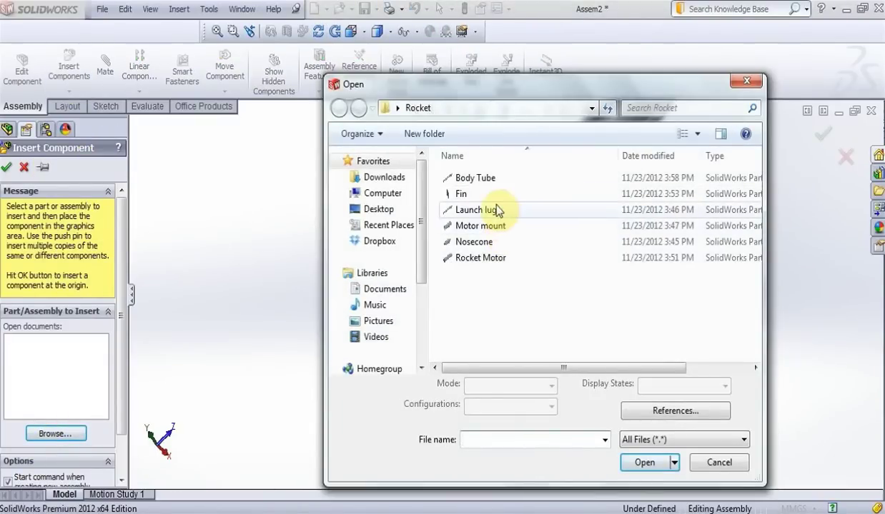
{"action": "left_click", "coordinate": [471, 194]}
{"action": "left_click", "coordinate": [645, 463]}
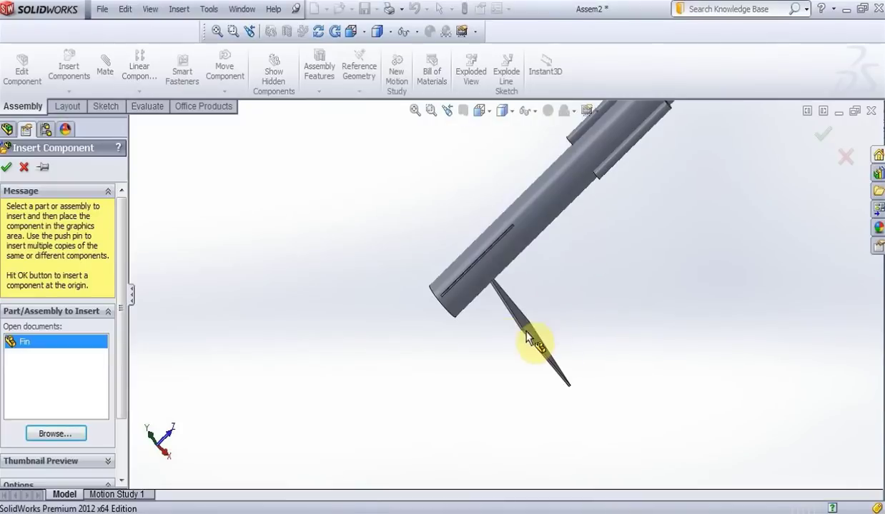
{"action": "left_click", "coordinate": [526, 337]}
Rotate the fin freely so that it lies roughly alongside the body tube with its long edge towards the slots
{"action": "left_click", "coordinate": [225, 91]}
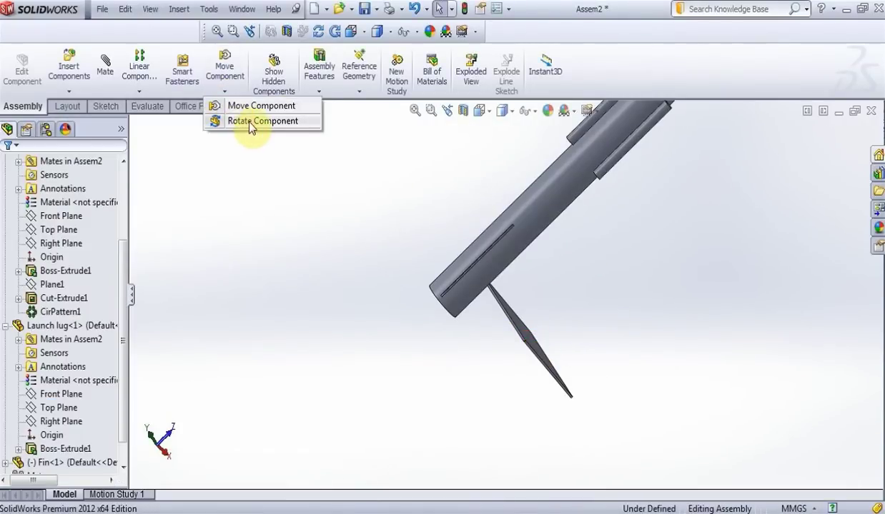
{"action": "left_click", "coordinate": [250, 122]}
{"action": "left_click_drag", "start_coordinate": [519, 340], "coordinate": [423, 456]}
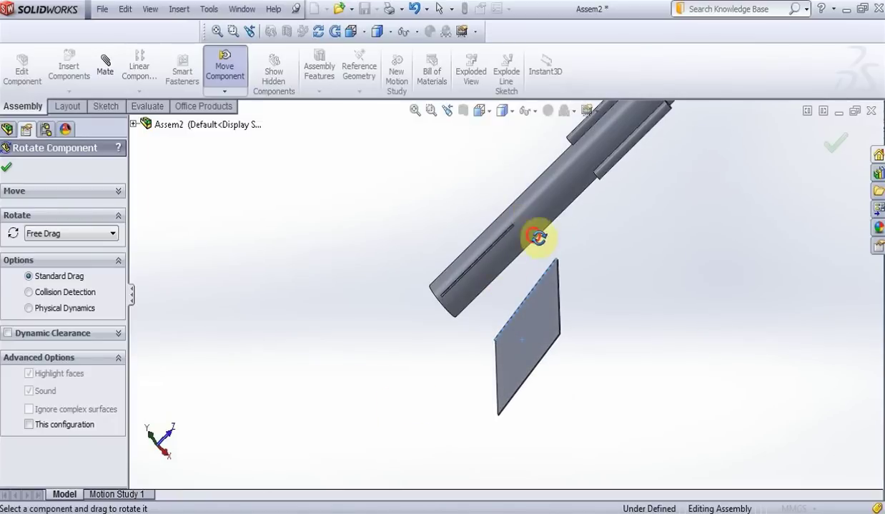
{"action": "left_click_drag", "start_coordinate": [538, 237], "coordinate": [504, 142]}
Add a coincident mate between the floor face of a body tube slot and the fin's long narrow edge face
{"action": "left_click", "coordinate": [105, 65]}
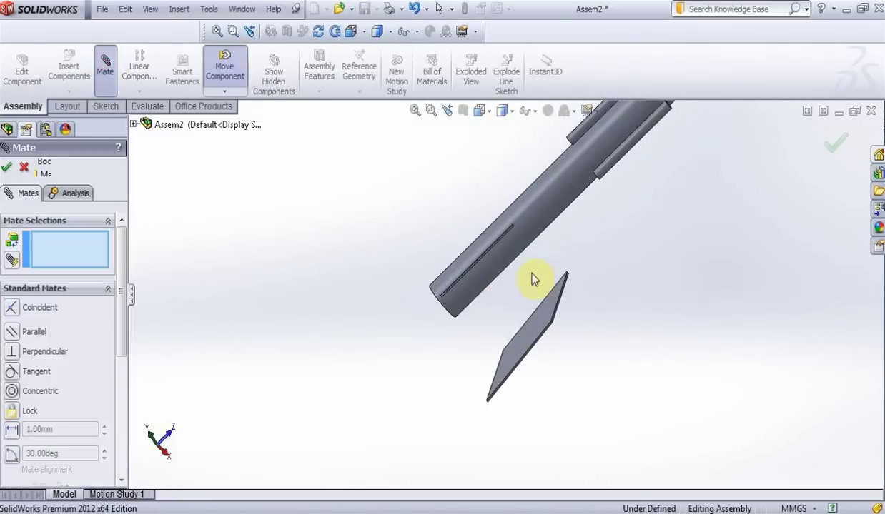
{"action": "scroll", "coordinate": [531, 279], "scroll_direction": "down", "scroll_amount": 6}
{"action": "left_click", "coordinate": [464, 225]}
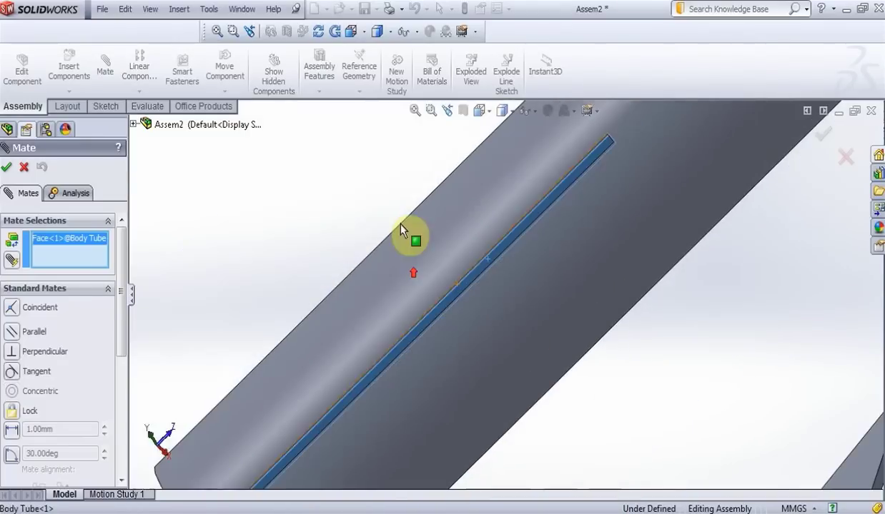
{"action": "scroll", "coordinate": [401, 229], "scroll_direction": "up", "scroll_amount": 4}
{"action": "left_click", "coordinate": [320, 33]}
{"action": "left_click_drag", "start_coordinate": [429, 186], "coordinate": [367, 255]}
{"action": "key", "text": "Escape"}
{"action": "left_click", "coordinate": [366, 220]}
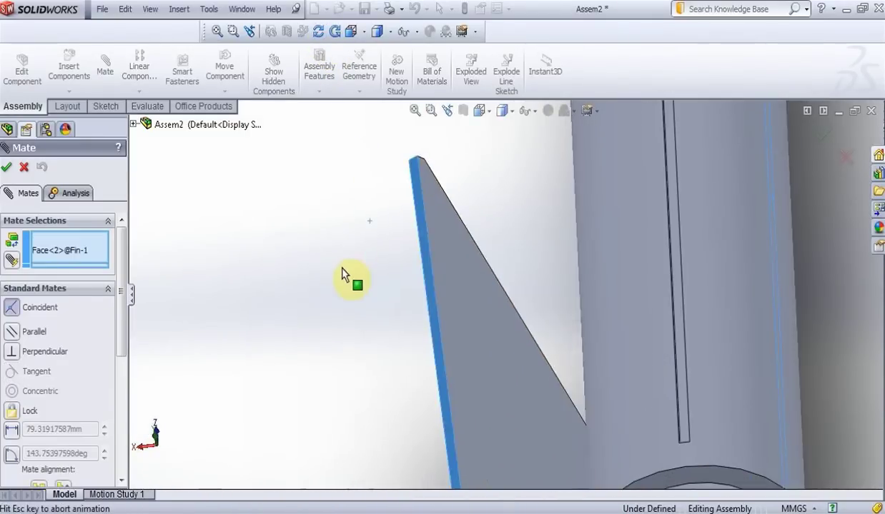
{"action": "left_click", "coordinate": [6, 167]}
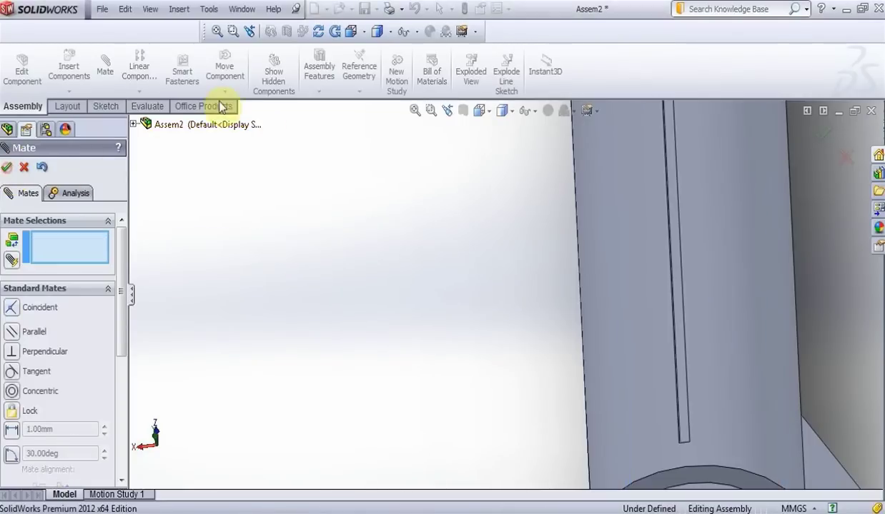
Add a coincident mate between the fin's flat side face and the side wall of the body tube slot
{"action": "left_click", "coordinate": [321, 33]}
{"action": "left_click_drag", "start_coordinate": [390, 217], "coordinate": [428, 228]}
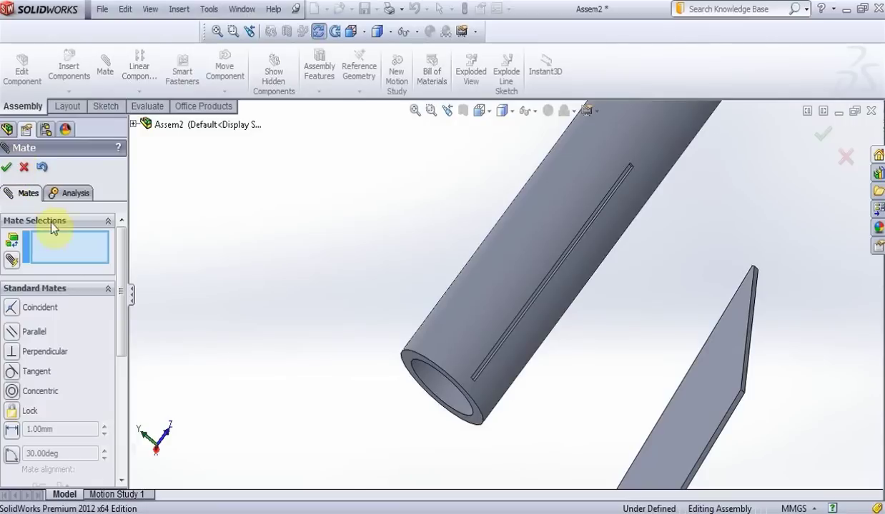
{"action": "left_click", "coordinate": [700, 366]}
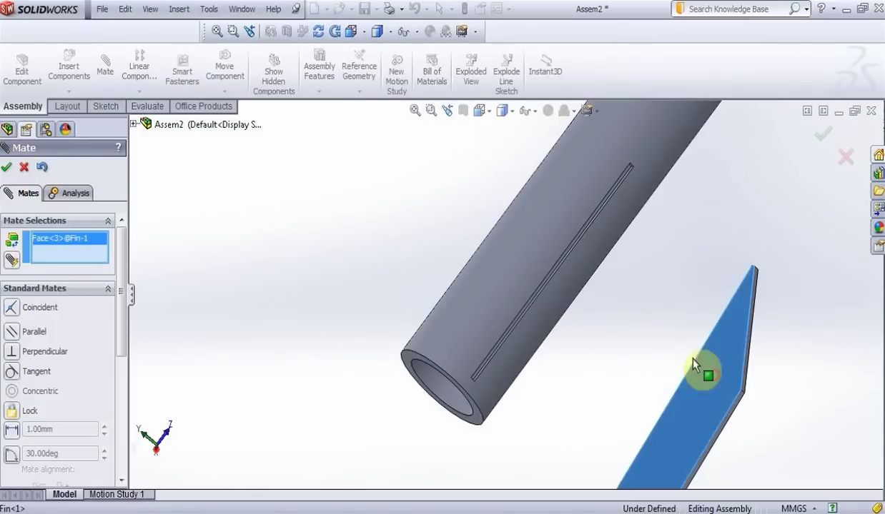
{"action": "left_click", "coordinate": [320, 36]}
{"action": "left_click_drag", "start_coordinate": [381, 197], "coordinate": [587, 234]}
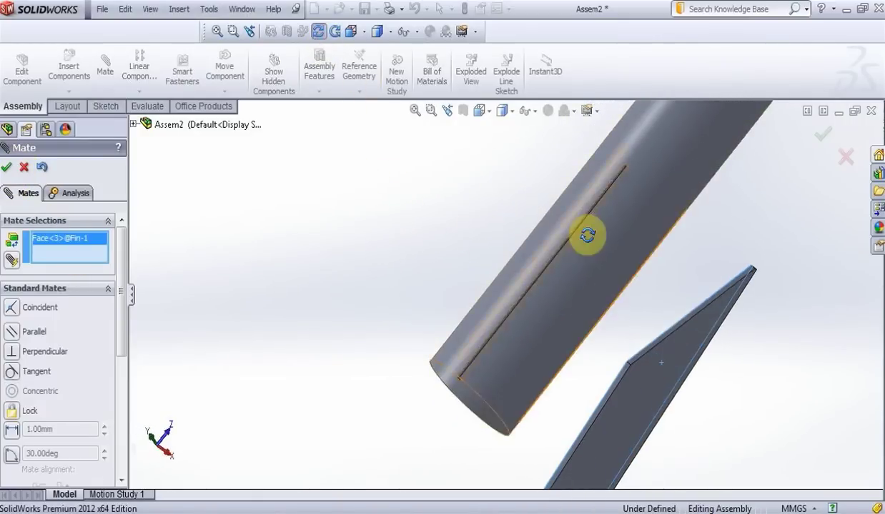
{"action": "scroll", "coordinate": [614, 258], "scroll_direction": "down", "scroll_amount": 5}
{"action": "scroll", "coordinate": [488, 222], "scroll_direction": "down", "scroll_amount": 2}
{"action": "key", "text": "Escape"}
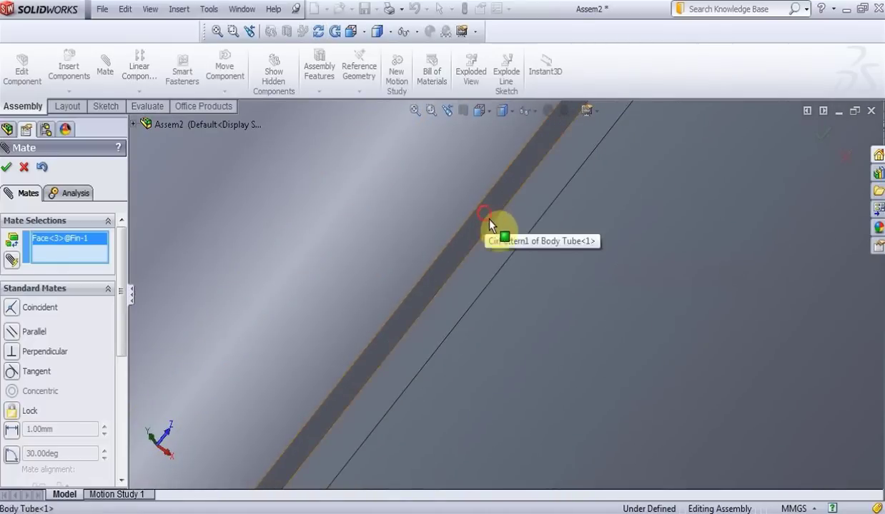
{"action": "left_click", "coordinate": [492, 225]}
{"action": "scroll", "coordinate": [718, 202], "scroll_direction": "up", "scroll_amount": 3}
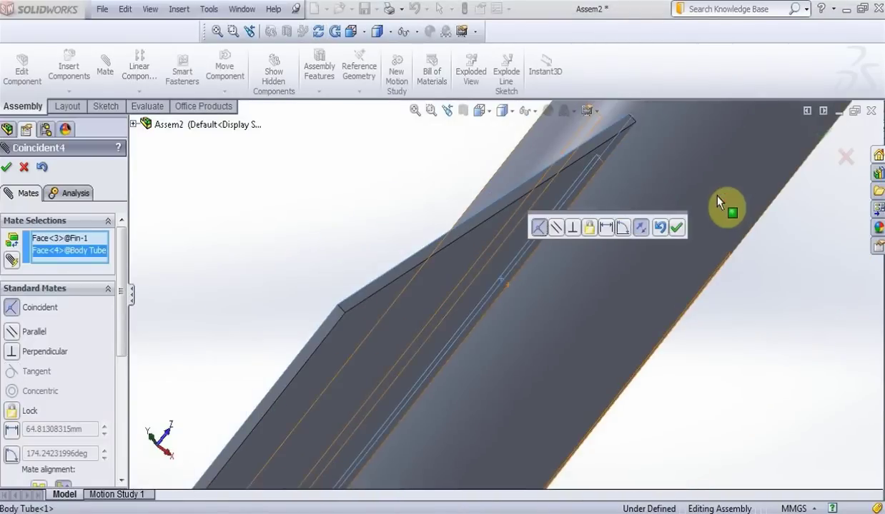
{"action": "left_click", "coordinate": [679, 227]}
Mate the fin's end face coincident with the end face of the body tube slot and leave the Mate command
{"action": "scroll", "coordinate": [619, 295], "scroll_direction": "up", "scroll_amount": 3}
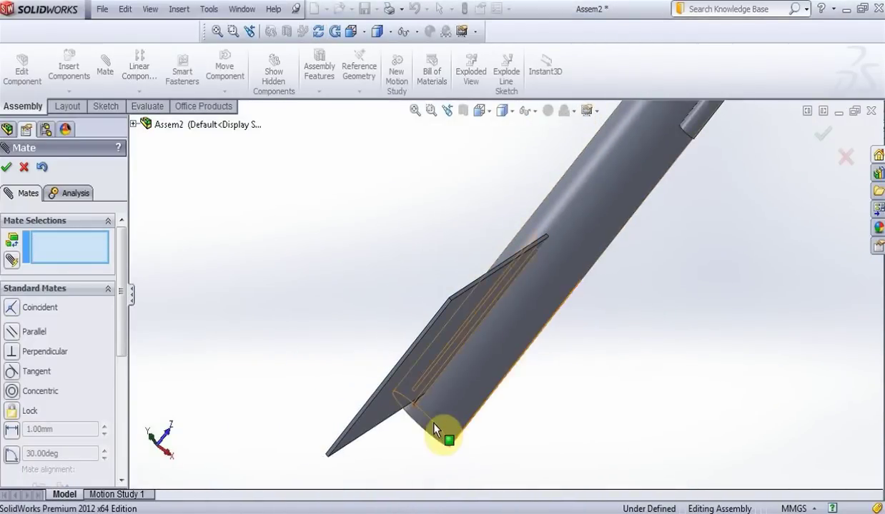
{"action": "middle_click_drag", "start_coordinate": [427, 315], "coordinate": [427, 394]}
{"action": "scroll", "coordinate": [427, 394], "scroll_direction": "down", "scroll_amount": 5}
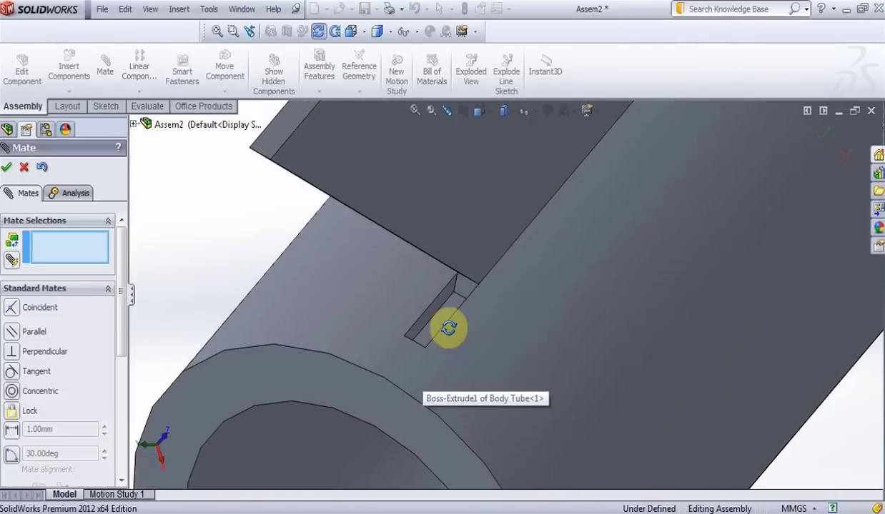
{"action": "left_click", "coordinate": [457, 282]}
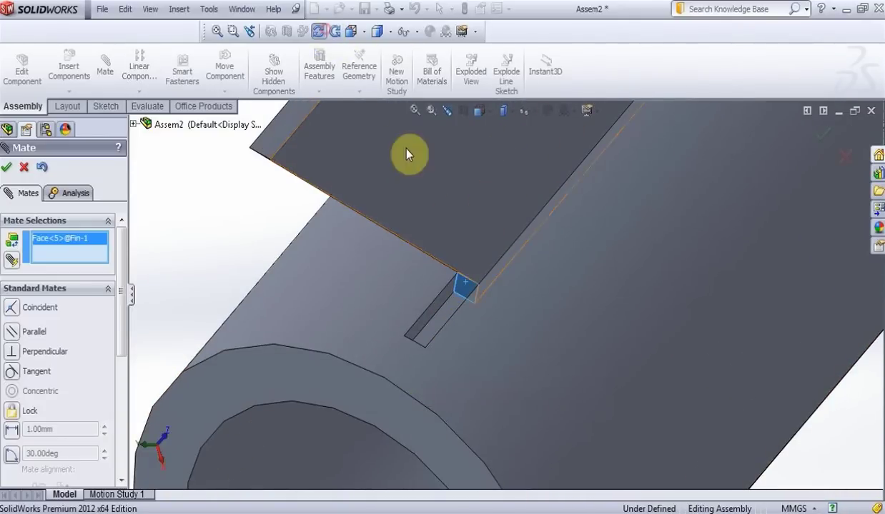
{"action": "middle_click_drag", "start_coordinate": [405, 153], "coordinate": [544, 260]}
{"action": "left_click", "coordinate": [535, 261]}
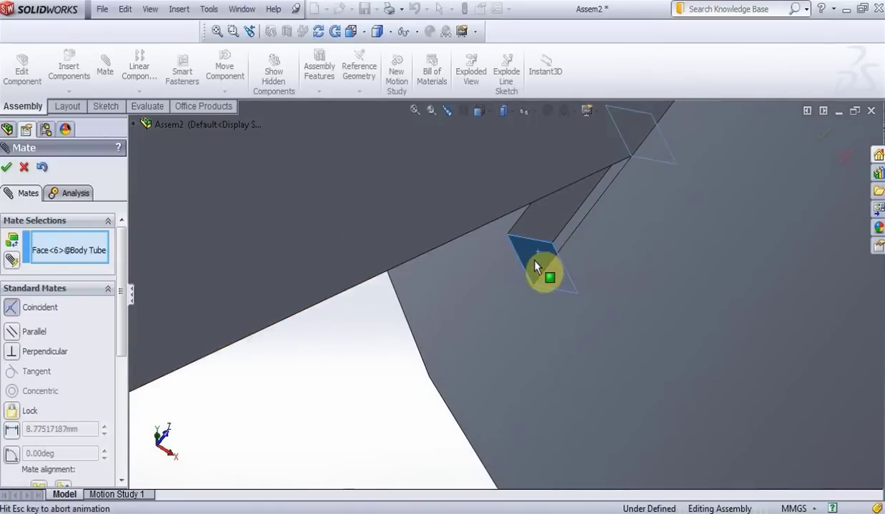
{"action": "left_click", "coordinate": [7, 167]}
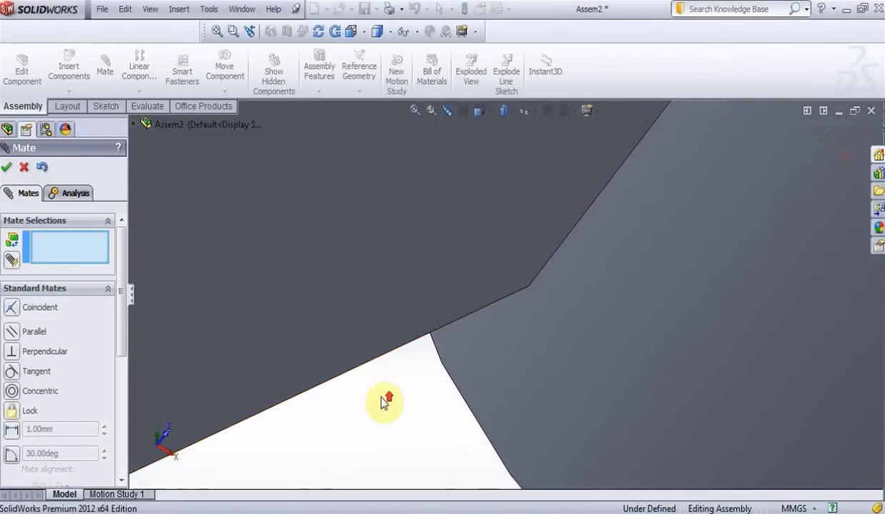
{"action": "scroll", "coordinate": [383, 404], "scroll_direction": "down", "scroll_amount": 5}
{"action": "left_click", "coordinate": [6, 168]}
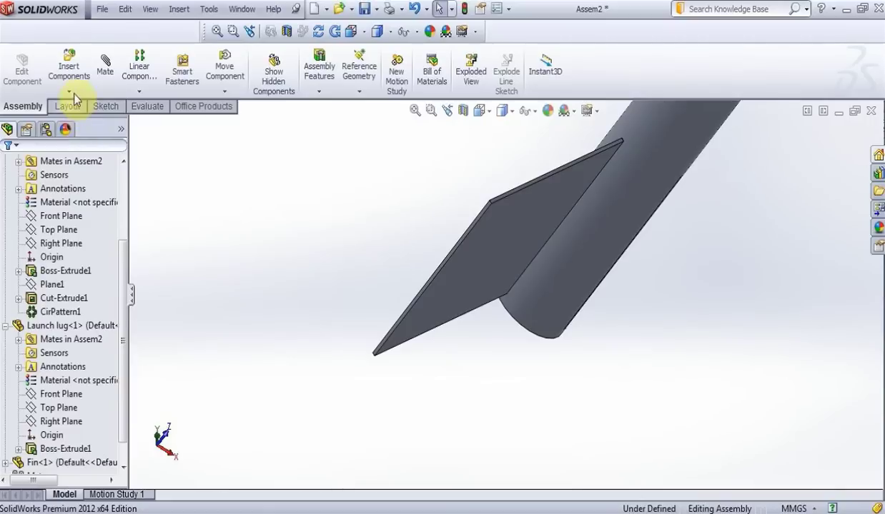
Start Copy with Mates for the fin and assign the floor face and side wall of a second body tube slot as new coincident references
{"action": "scroll", "coordinate": [125, 384], "scroll_direction": "down", "scroll_amount": 2}
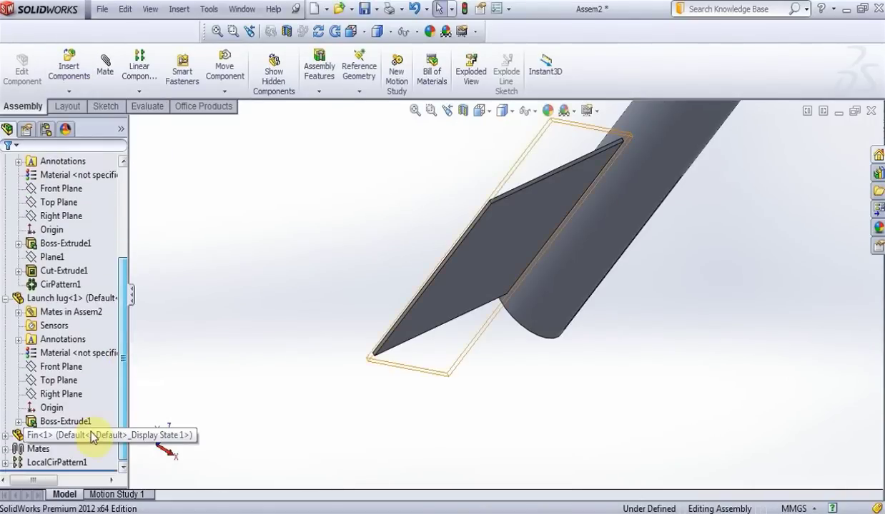
{"action": "left_click", "coordinate": [32, 435]}
{"action": "left_click", "coordinate": [75, 93]}
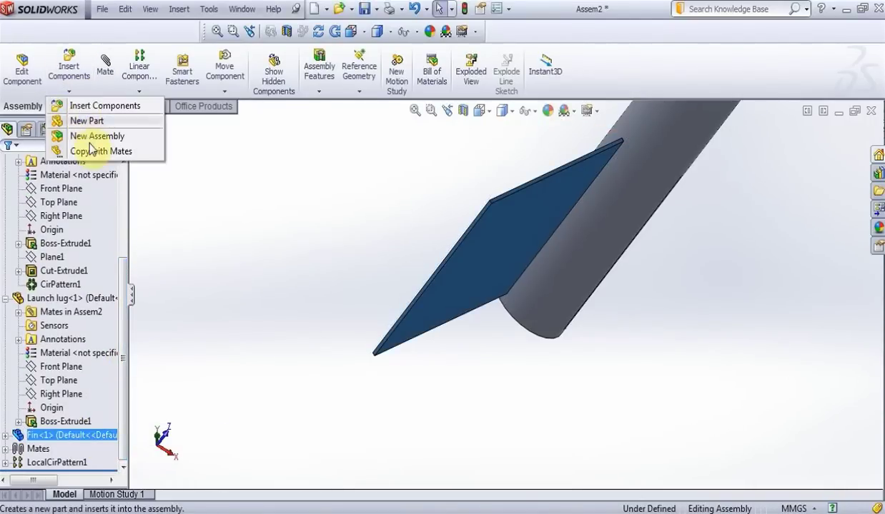
{"action": "left_click", "coordinate": [89, 151]}
{"action": "left_click", "coordinate": [75, 428]}
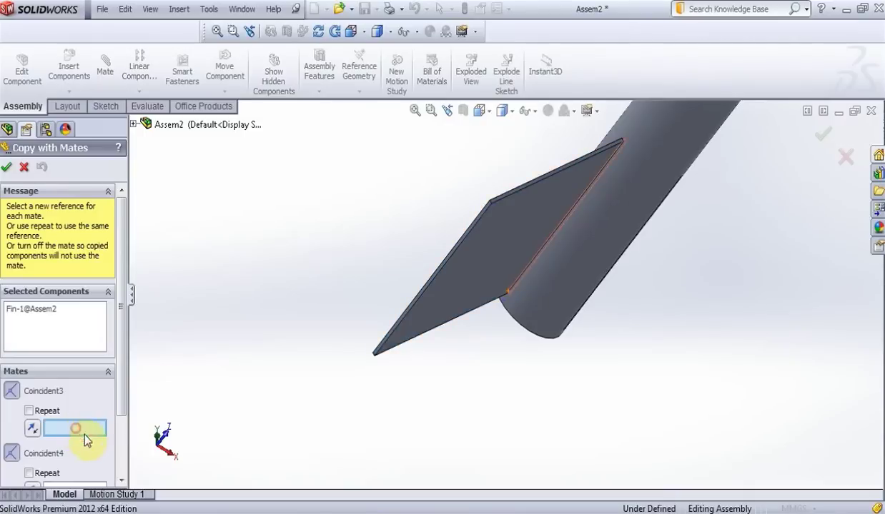
{"action": "left_click_drag", "start_coordinate": [361, 175], "coordinate": [609, 322]}
{"action": "scroll", "coordinate": [609, 322], "scroll_direction": "down", "scroll_amount": 6}
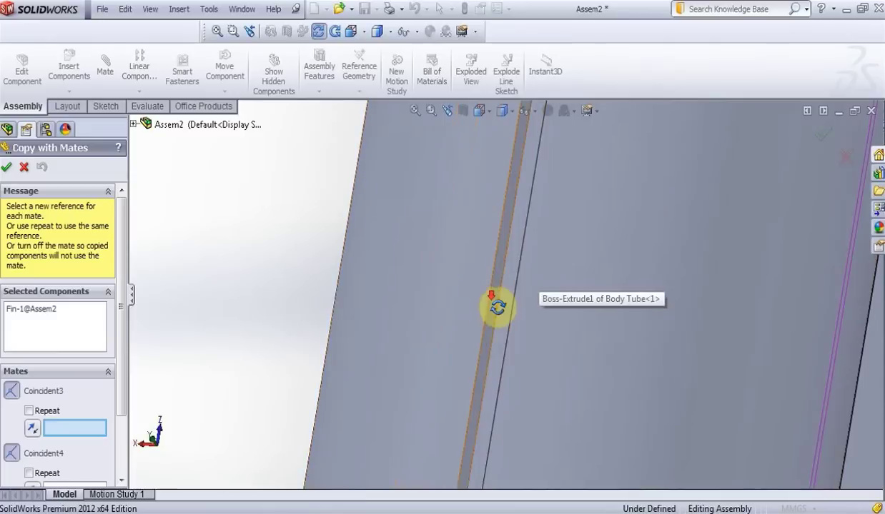
{"action": "left_click", "coordinate": [506, 308]}
{"action": "left_click", "coordinate": [490, 309]}
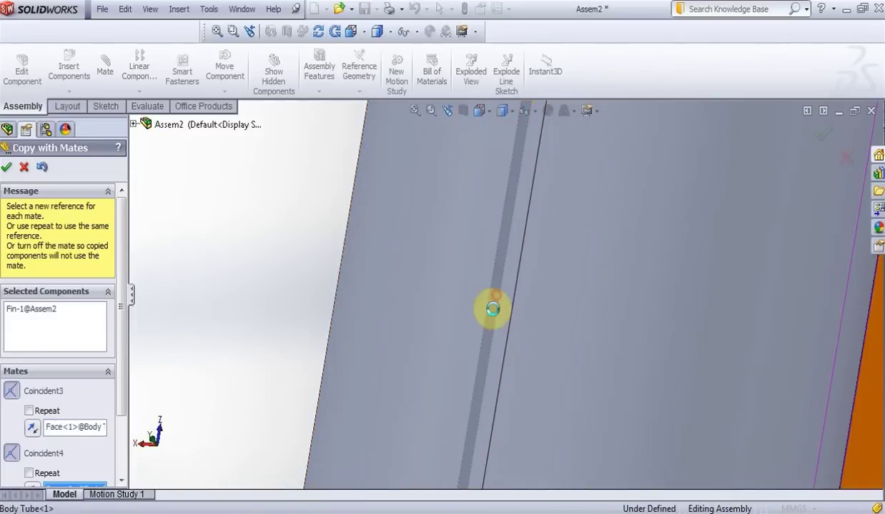
Assign the second slot's end face as the reference for the remaining coincident mate and place the fin copy
{"action": "left_click", "coordinate": [322, 32]}
{"action": "left_click_drag", "start_coordinate": [401, 143], "coordinate": [419, 242]}
{"action": "scroll", "coordinate": [474, 380], "scroll_direction": "down", "scroll_amount": 6}
{"action": "key", "text": "Escape"}
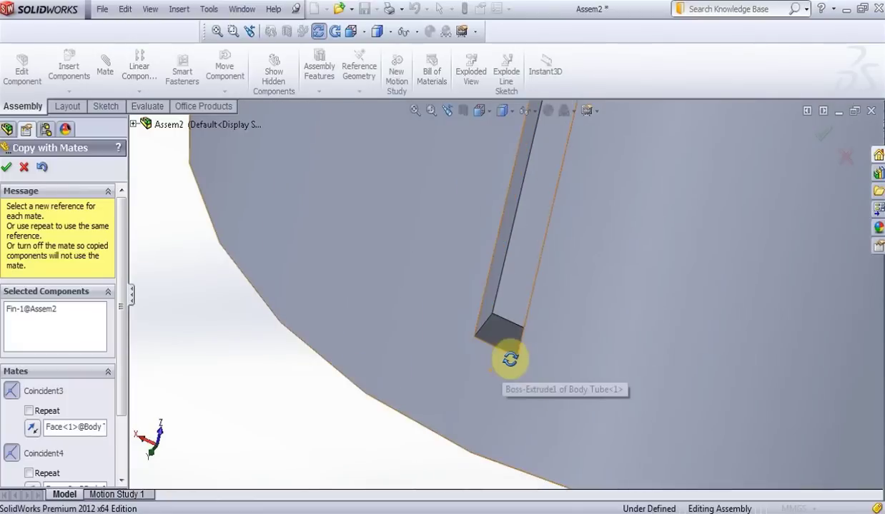
{"action": "left_click", "coordinate": [523, 358]}
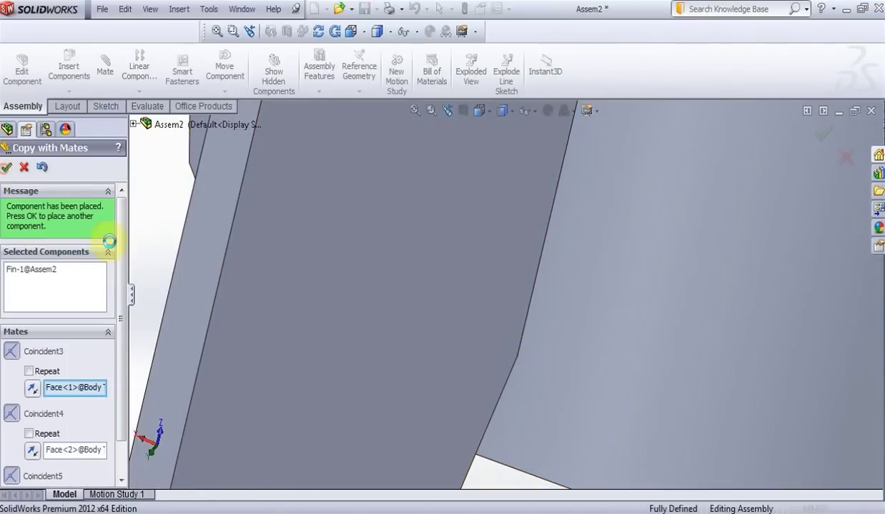
Place another mated fin copy using the remaining slot's floor, side and end faces, and finish Copy with Mates
{"action": "scroll", "coordinate": [305, 236], "scroll_direction": "up", "scroll_amount": 5}
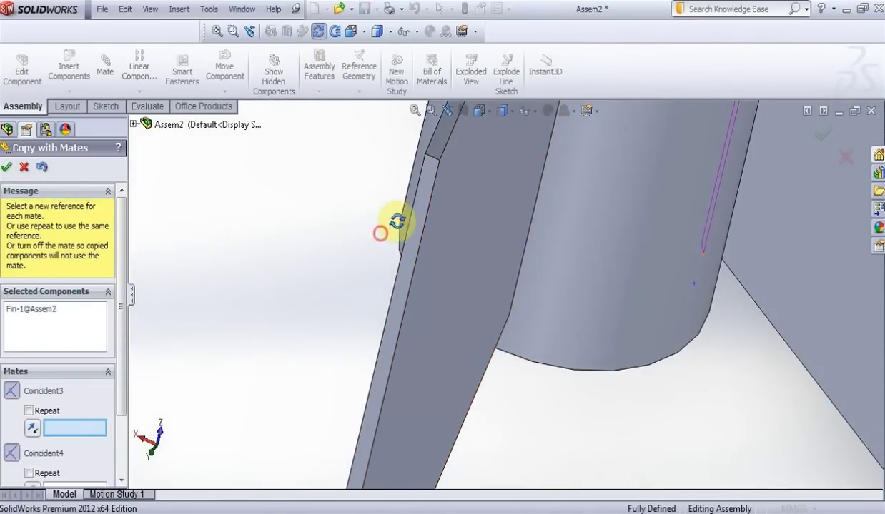
{"action": "middle_click_drag", "start_coordinate": [396, 223], "coordinate": [451, 361]}
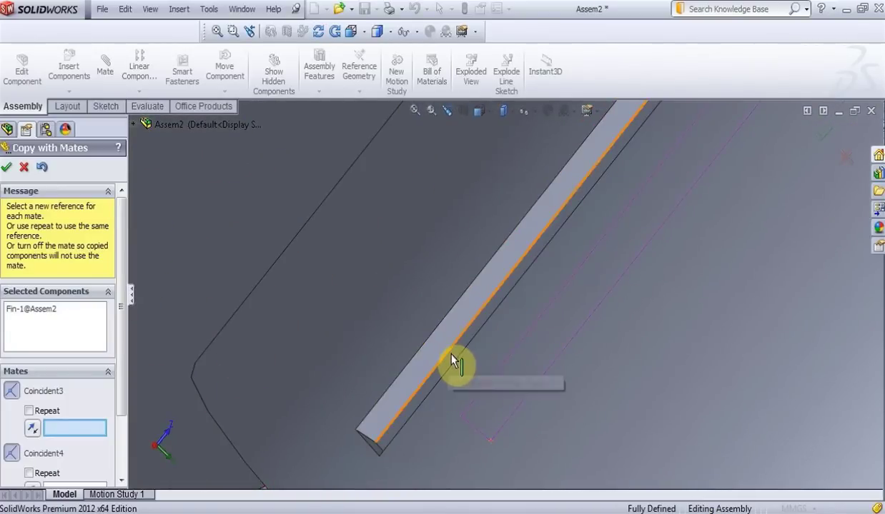
{"action": "left_click", "coordinate": [451, 360]}
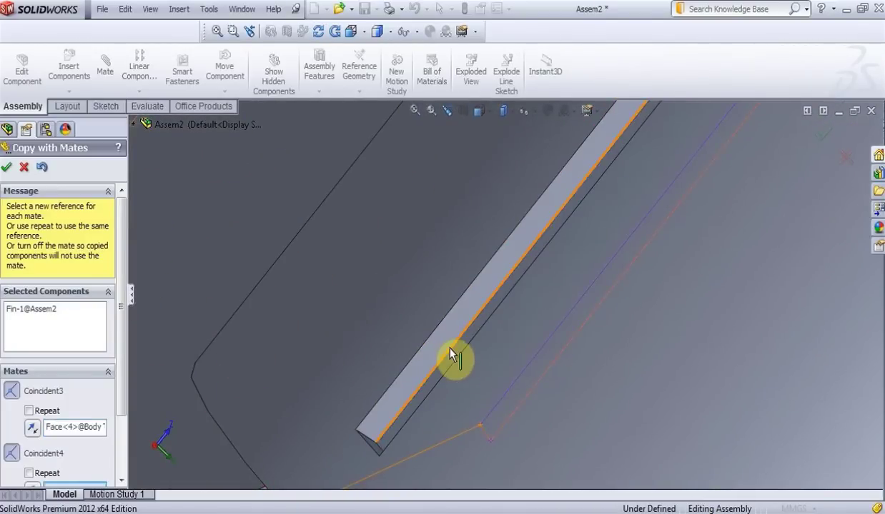
{"action": "left_click", "coordinate": [377, 447]}
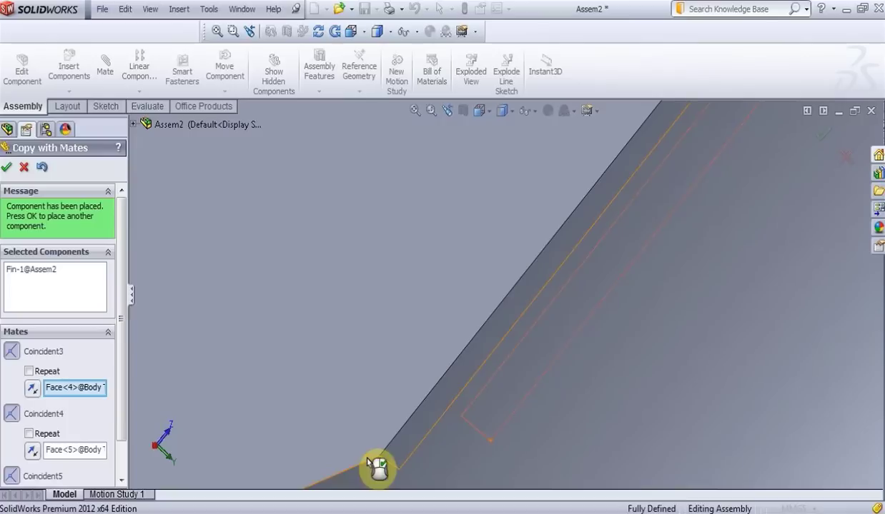
{"action": "left_click", "coordinate": [7, 167]}
{"action": "left_click", "coordinate": [7, 168]}
Insert the Nosecone part into the assembly and place it beside the open front end of the body tube
{"action": "scroll", "coordinate": [257, 237], "scroll_direction": "up", "scroll_amount": 5}
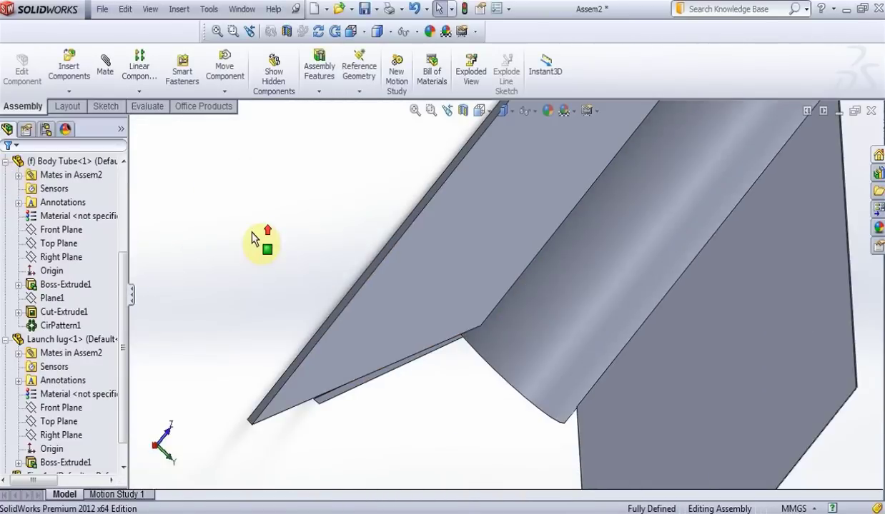
{"action": "left_click", "coordinate": [326, 33]}
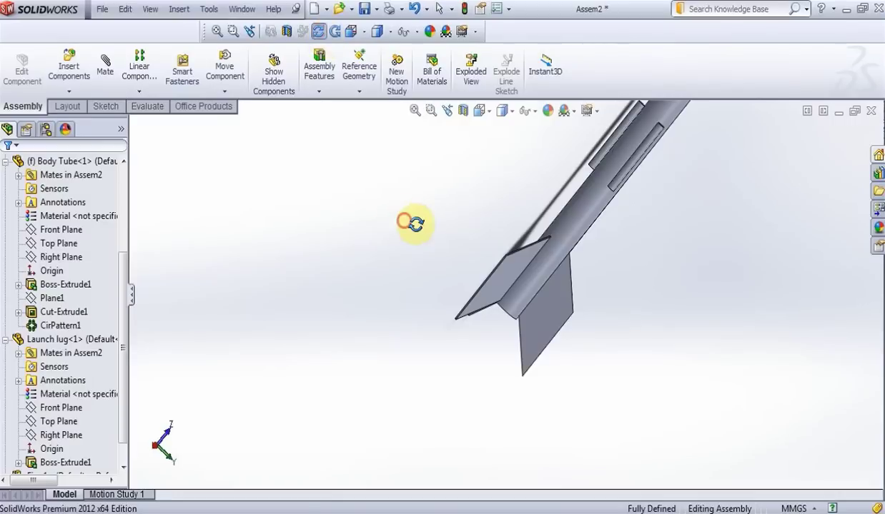
{"action": "left_click_drag", "start_coordinate": [412, 223], "coordinate": [360, 227]}
{"action": "key", "text": "Escape"}
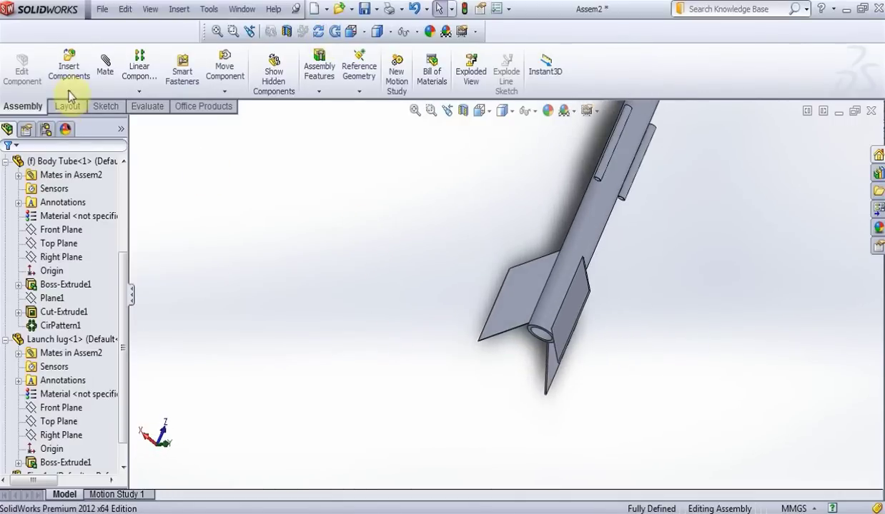
{"action": "left_click", "coordinate": [57, 434]}
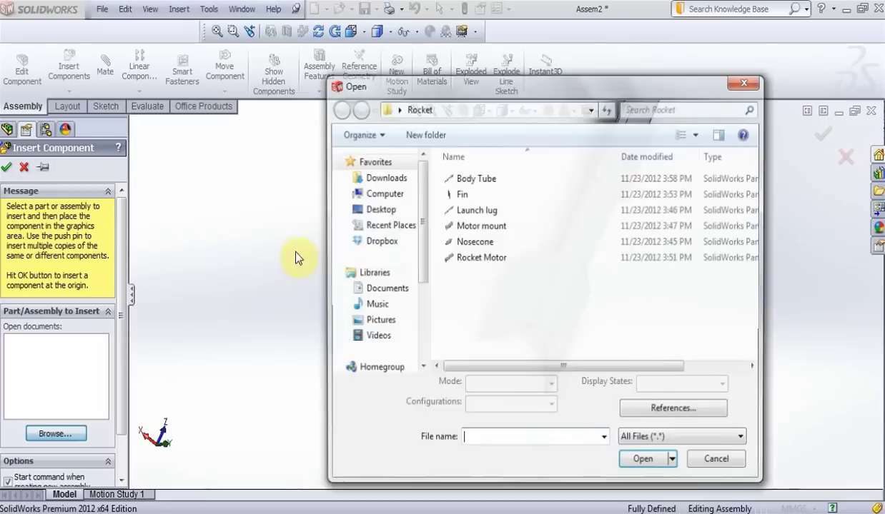
{"action": "left_click", "coordinate": [501, 248]}
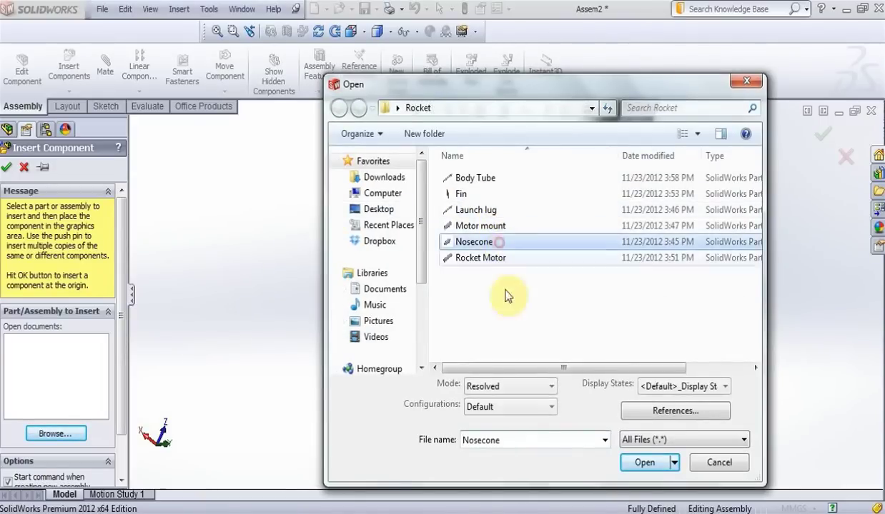
{"action": "left_click", "coordinate": [642, 463]}
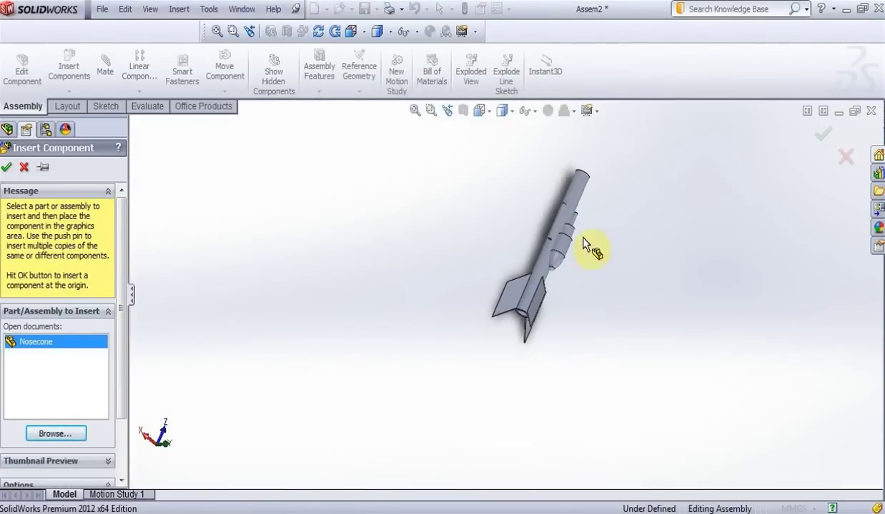
{"action": "scroll", "coordinate": [583, 236], "scroll_direction": "down", "scroll_amount": 5}
{"action": "left_click", "coordinate": [615, 161]}
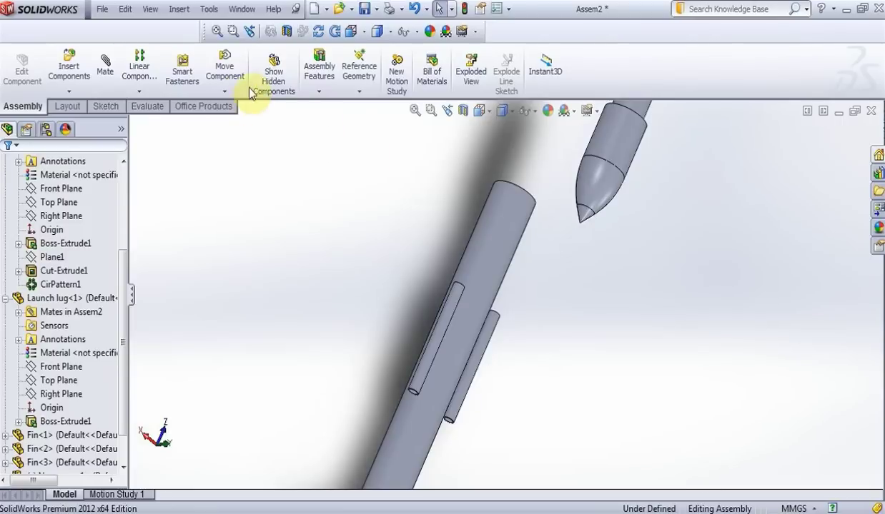
Add a concentric mate between the outer cylindrical faces of the body tube and nosecone, and slide the nosecone clear of the tube
{"action": "left_click", "coordinate": [502, 216]}
{"action": "left_click", "coordinate": [590, 151]}
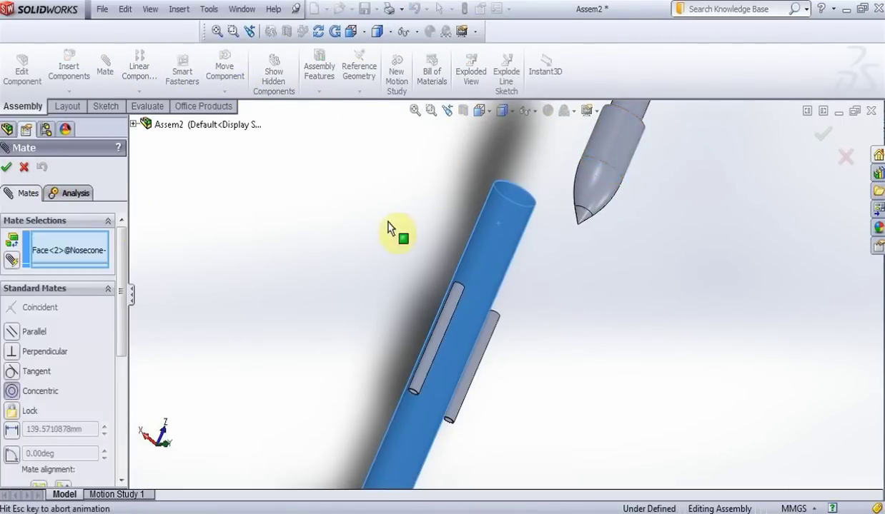
{"action": "left_click", "coordinate": [5, 167]}
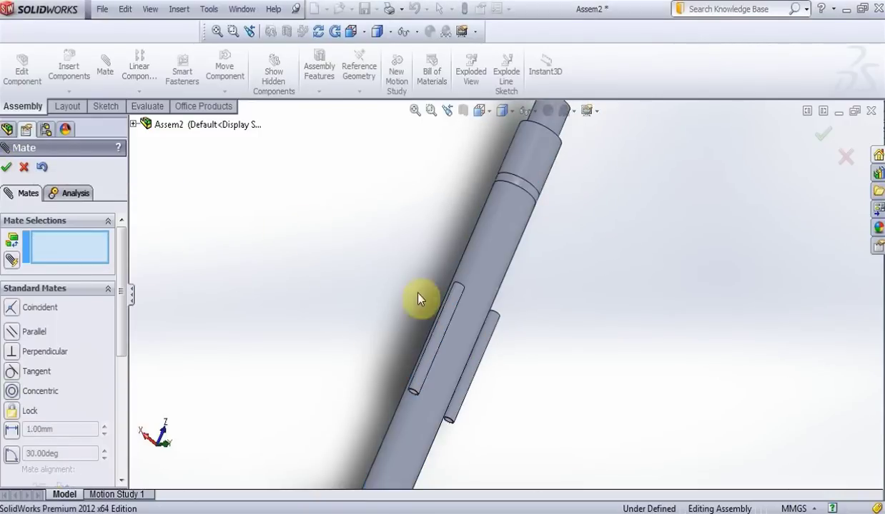
{"action": "scroll", "coordinate": [365, 354], "scroll_direction": "up", "scroll_amount": 5}
{"action": "scroll", "coordinate": [486, 263], "scroll_direction": "down", "scroll_amount": 6}
{"action": "key", "text": "Escape"}
{"action": "left_click", "coordinate": [468, 238]}
{"action": "left_click_drag", "start_coordinate": [468, 238], "coordinate": [316, 119]}
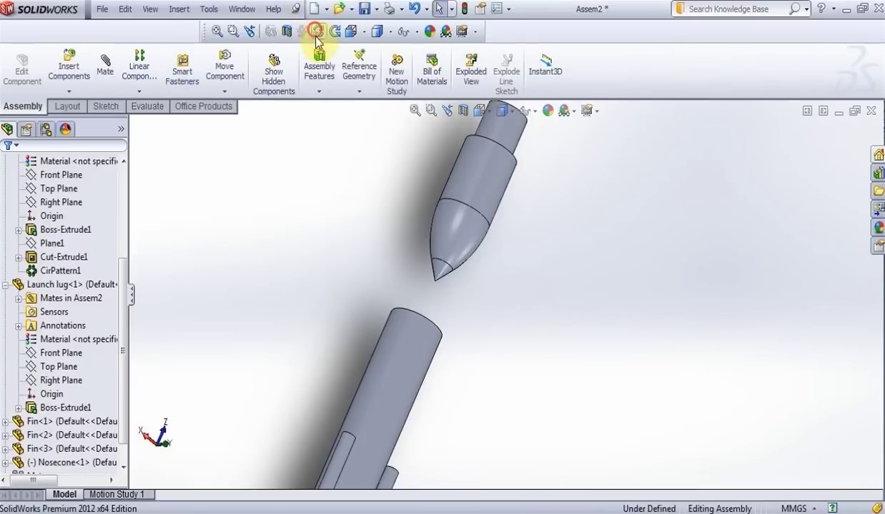
Set up a coincident mate between the nosecone's ring-shaped shoulder face and the body tube's front end face
{"action": "left_click", "coordinate": [316, 32]}
{"action": "left_click_drag", "start_coordinate": [438, 207], "coordinate": [388, 305]}
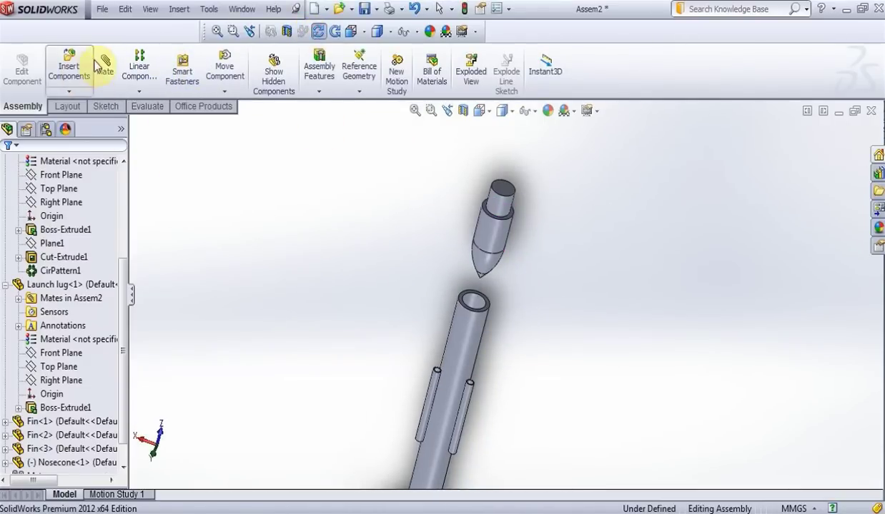
{"action": "scroll", "coordinate": [504, 202], "scroll_direction": "down", "scroll_amount": 8}
{"action": "left_click", "coordinate": [481, 228]}
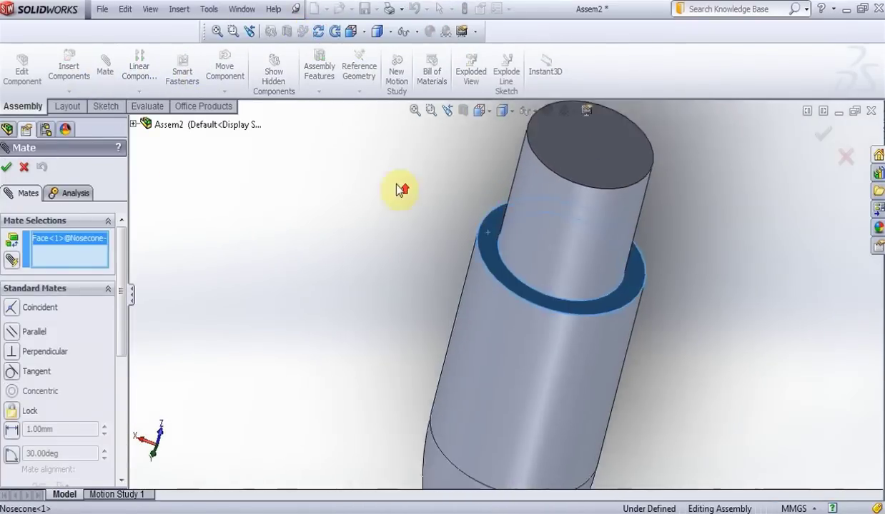
{"action": "scroll", "coordinate": [518, 300], "scroll_direction": "up", "scroll_amount": 8}
{"action": "scroll", "coordinate": [471, 410], "scroll_direction": "down", "scroll_amount": 8}
{"action": "left_click", "coordinate": [463, 275]}
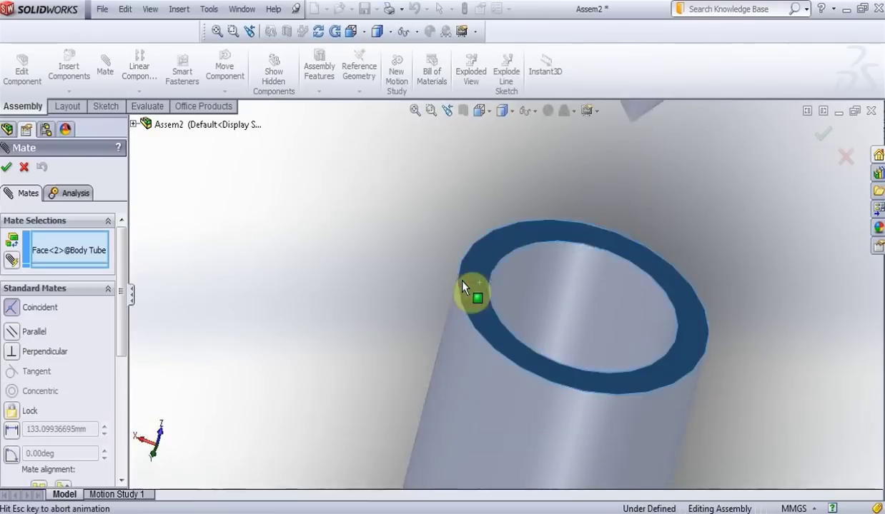
Switch the coincident mate to anti-aligned so the nosecone's tip points away from the body tube, and accept the mate
{"action": "scroll", "coordinate": [119, 261], "scroll_direction": "down", "scroll_amount": 3}
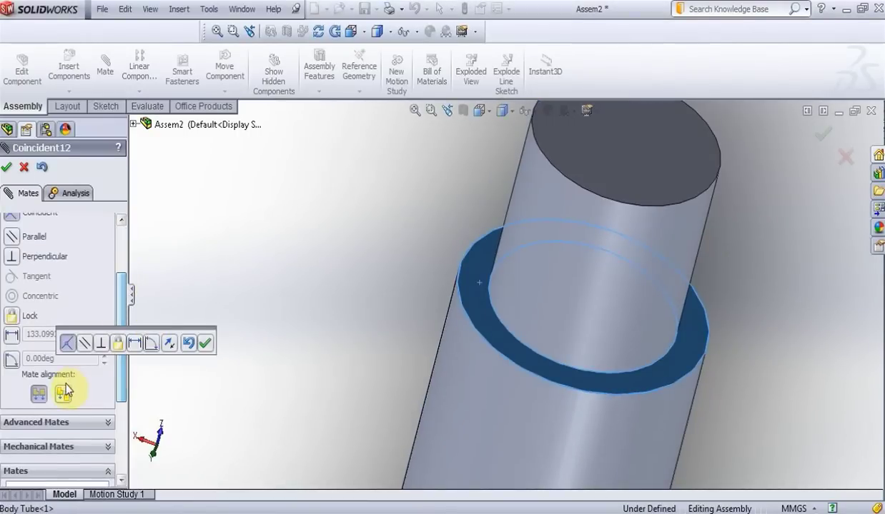
{"action": "left_click", "coordinate": [64, 395]}
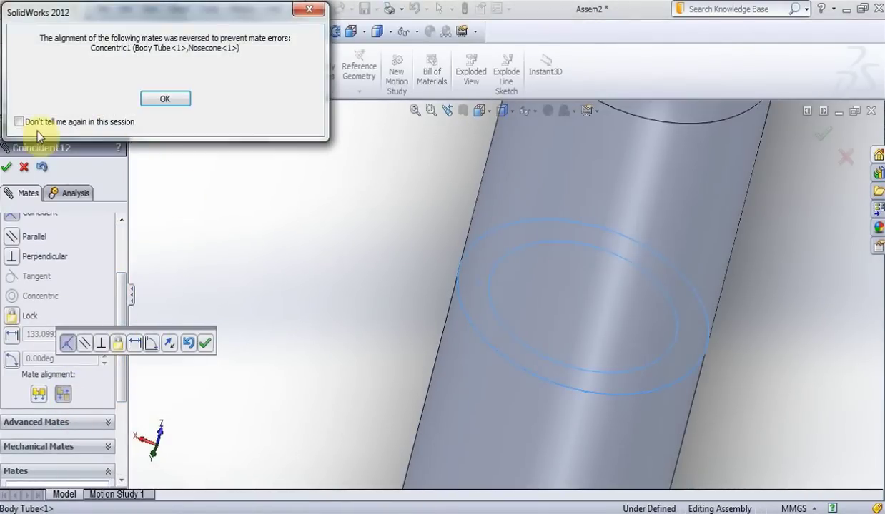
{"action": "key", "text": "Return"}
{"action": "key", "text": "z"}
{"action": "key", "text": "z"}
{"action": "key", "text": "z"}
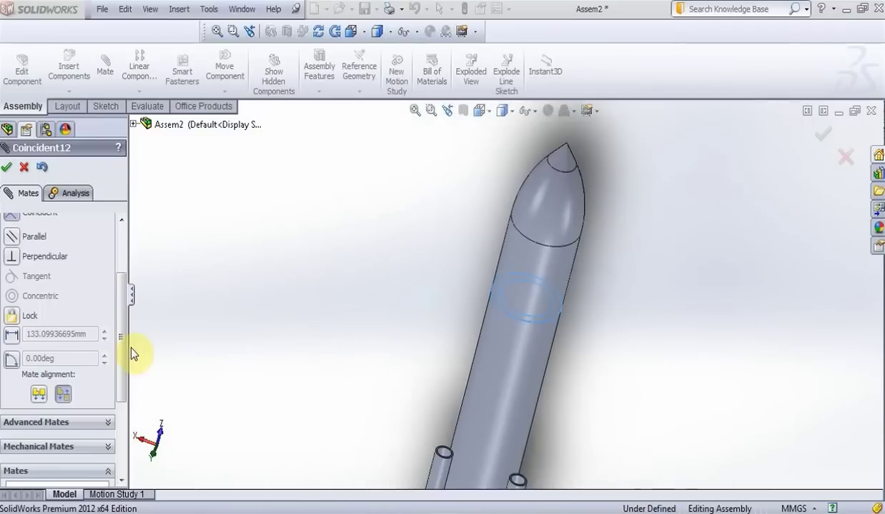
{"action": "left_click", "coordinate": [8, 166]}
{"action": "left_click", "coordinate": [8, 168]}
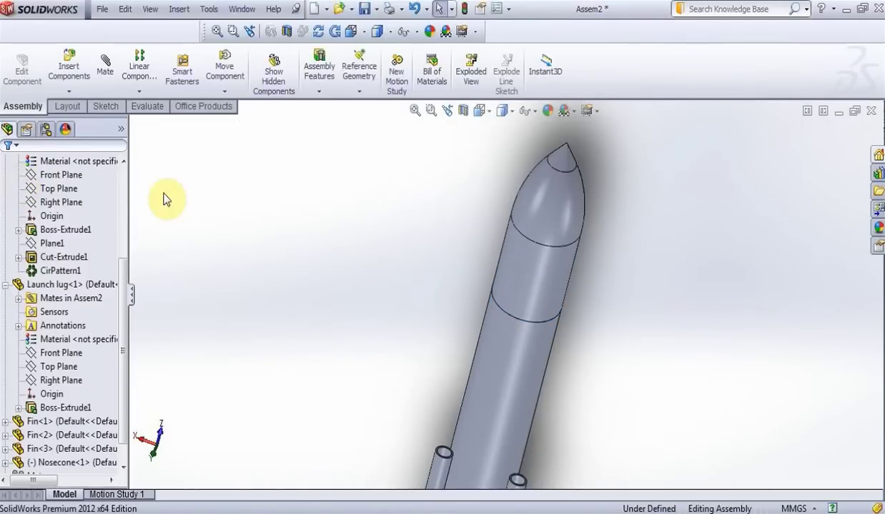
Insert the Motor mount part into the assembly and place it beside the fins at the rear of the body tube
{"action": "key", "text": "z"}
{"action": "key", "text": "z"}
{"action": "key", "text": "z"}
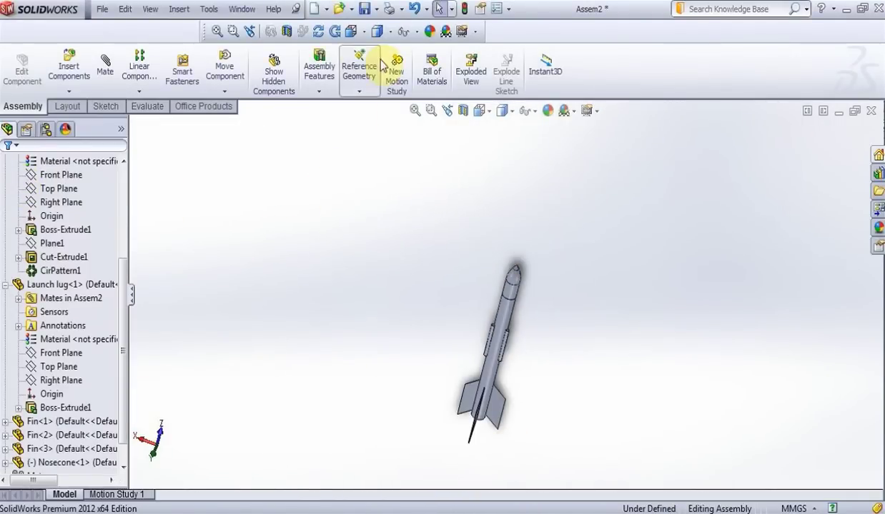
{"action": "left_click_drag", "start_coordinate": [431, 286], "coordinate": [458, 411]}
{"action": "scroll", "coordinate": [474, 430], "scroll_direction": "down", "scroll_amount": 6}
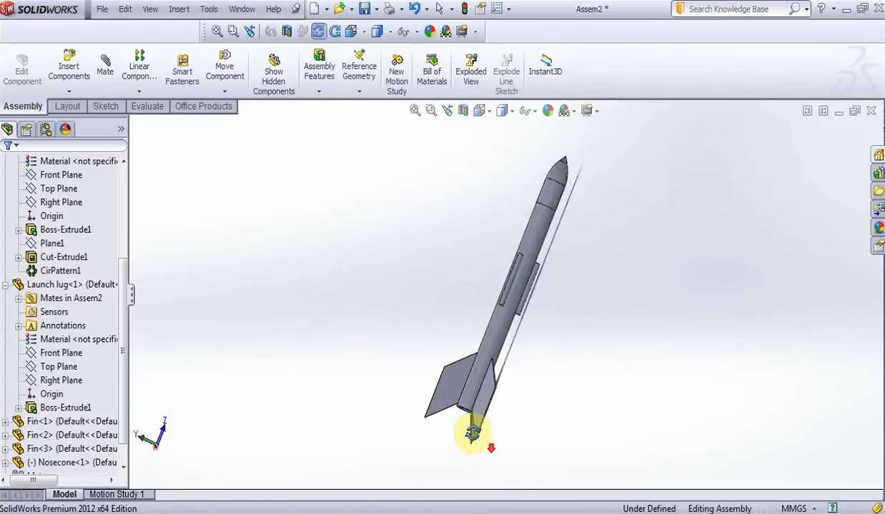
{"action": "left_click", "coordinate": [74, 74]}
{"action": "left_click", "coordinate": [70, 434]}
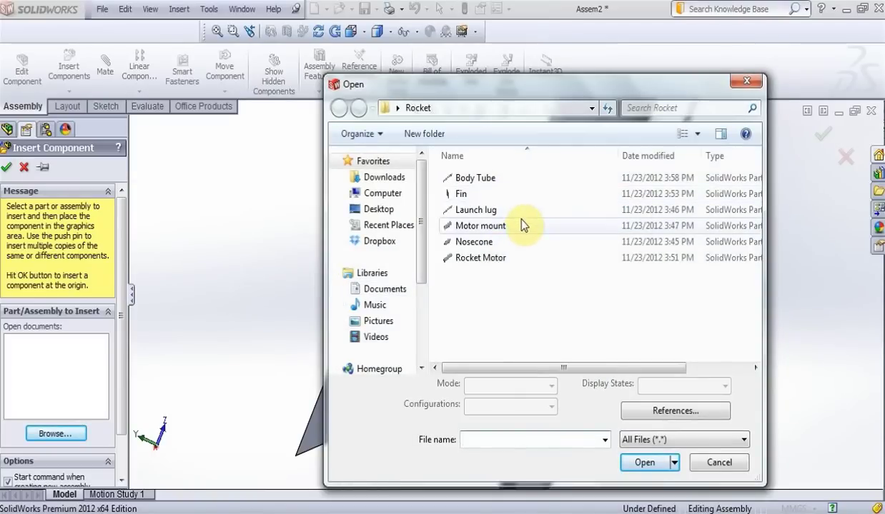
{"action": "double_click", "coordinate": [481, 225]}
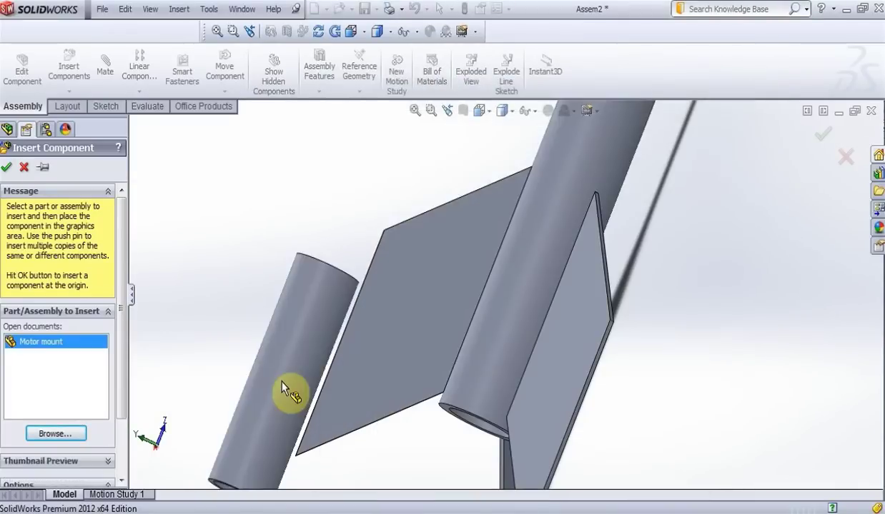
{"action": "left_click", "coordinate": [273, 369]}
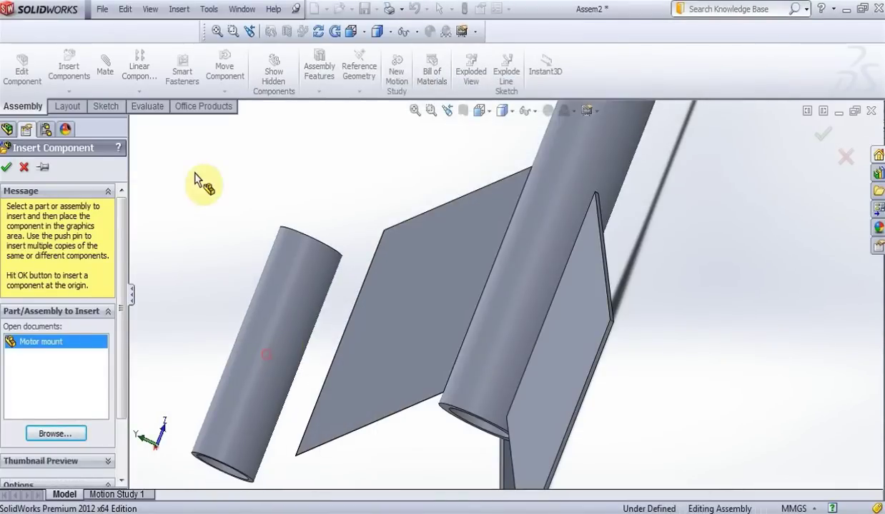
Add a concentric mate between the outer cylindrical faces of the motor mount and the body tube
{"action": "left_click", "coordinate": [102, 68]}
{"action": "left_click", "coordinate": [238, 305]}
{"action": "left_click", "coordinate": [508, 345]}
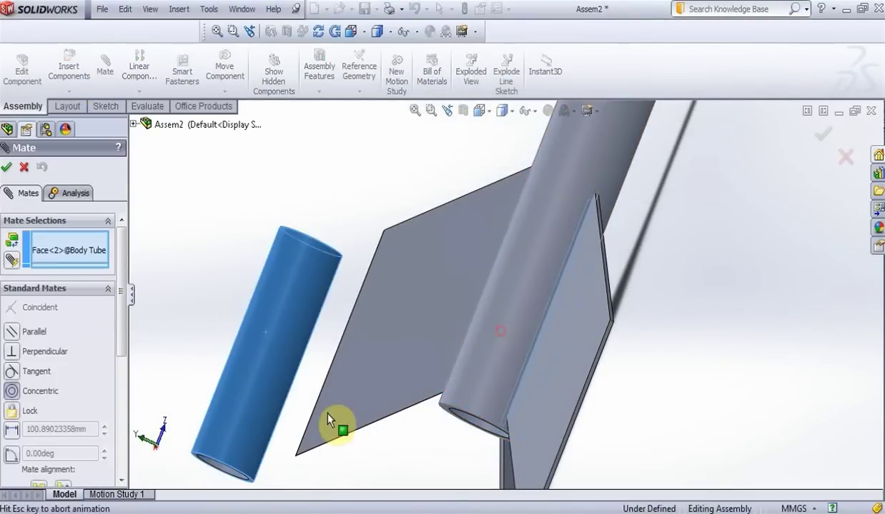
{"action": "left_click", "coordinate": [6, 166]}
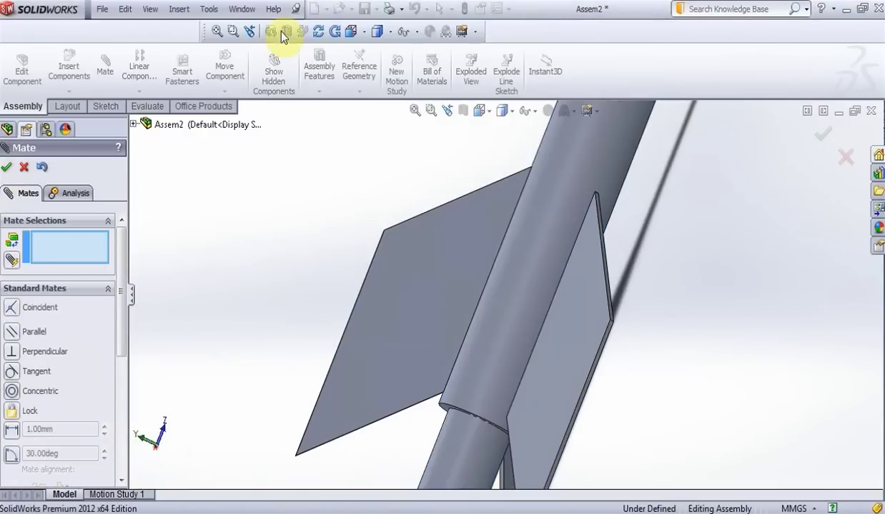
Add a 10 mm distance mate between the rear end faces of the body tube and the motor mount
{"action": "scroll", "coordinate": [479, 348], "scroll_direction": "down", "scroll_amount": 5}
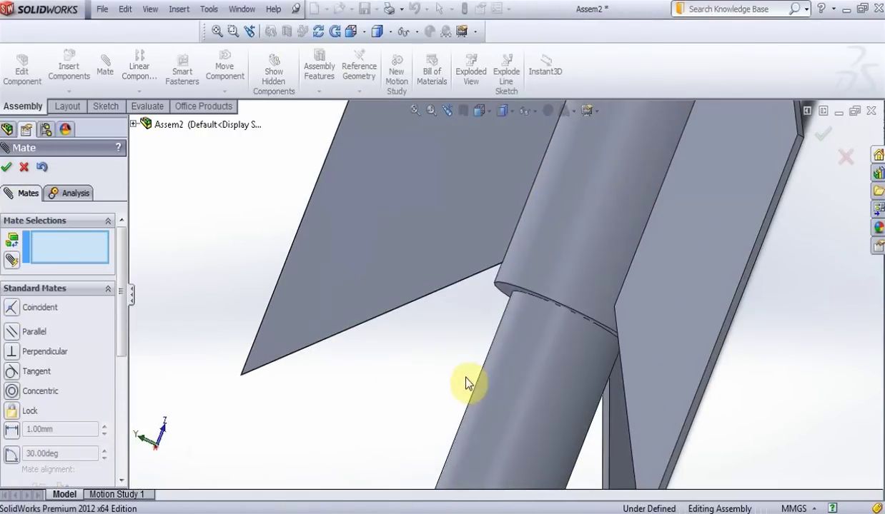
{"action": "left_click", "coordinate": [504, 296]}
{"action": "scroll", "coordinate": [469, 213], "scroll_direction": "up", "scroll_amount": 3}
{"action": "scroll", "coordinate": [454, 410], "scroll_direction": "down", "scroll_amount": 4}
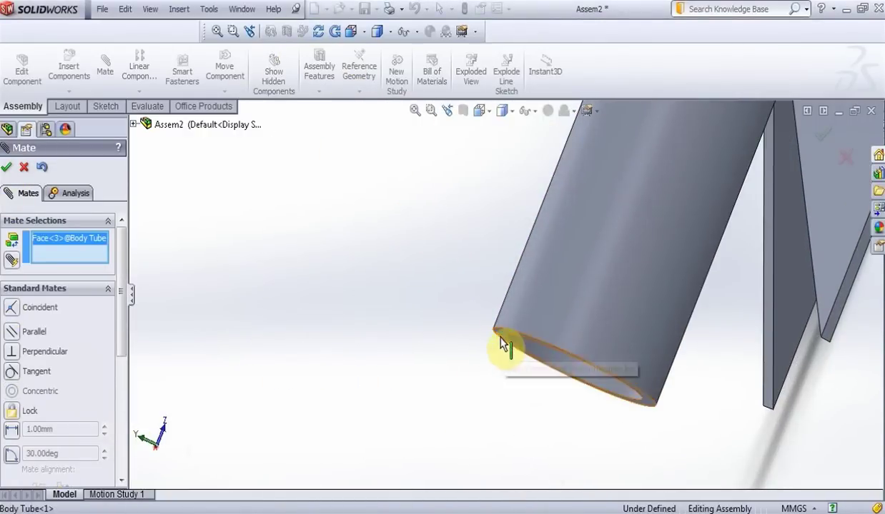
{"action": "left_click", "coordinate": [501, 337]}
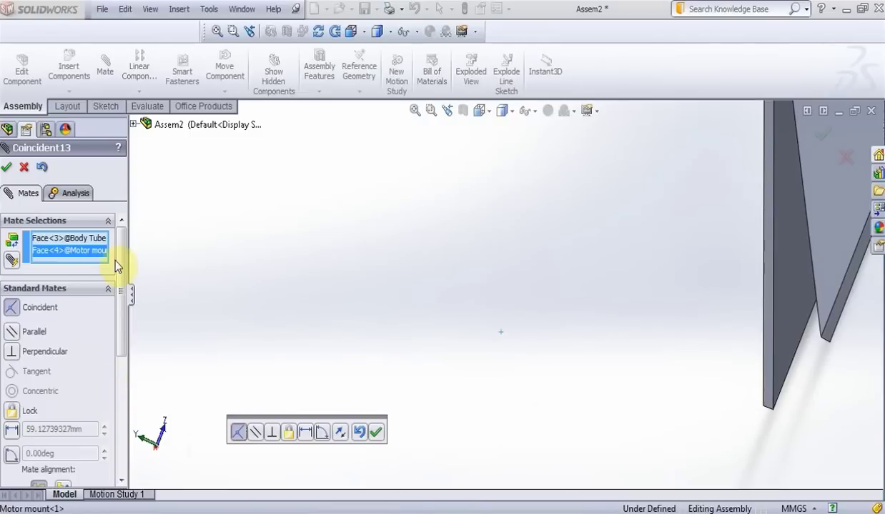
{"action": "left_click_drag", "start_coordinate": [118, 266], "coordinate": [122, 312]}
{"action": "left_click", "coordinate": [11, 315]}
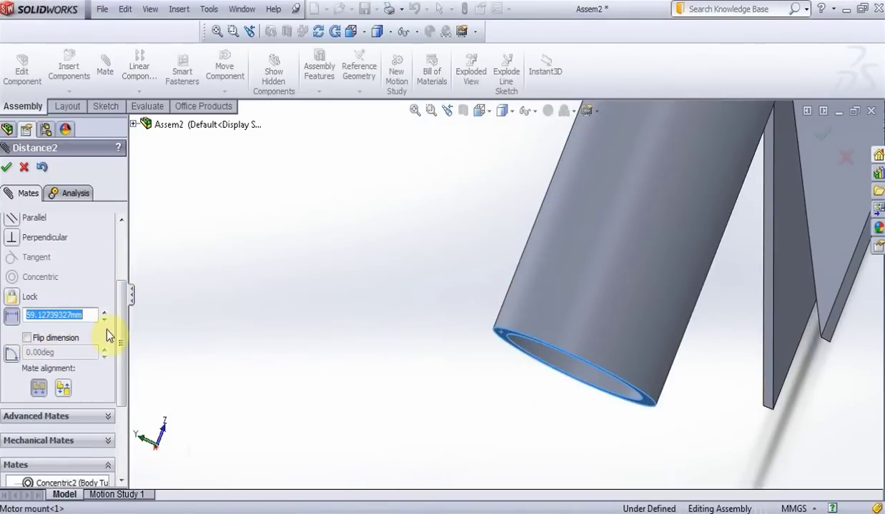
{"action": "type", "text": "10"}
{"action": "key", "text": "Return"}
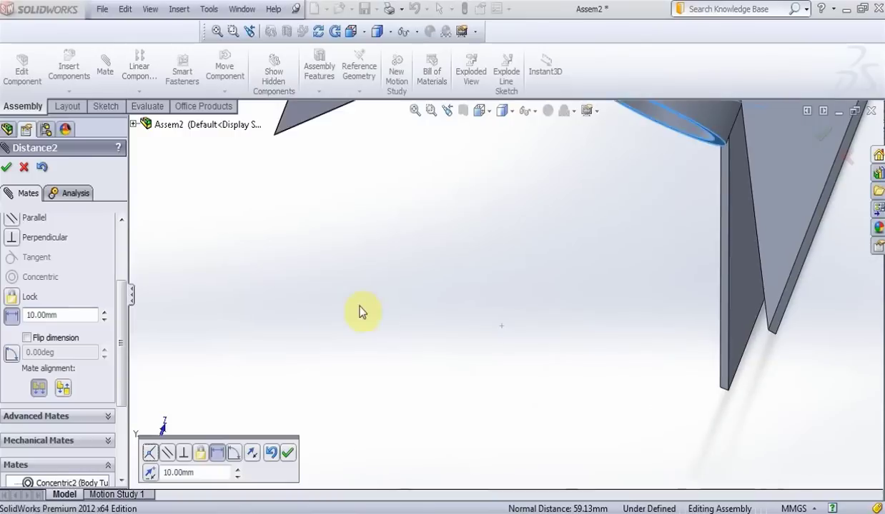
{"action": "left_click", "coordinate": [8, 166]}
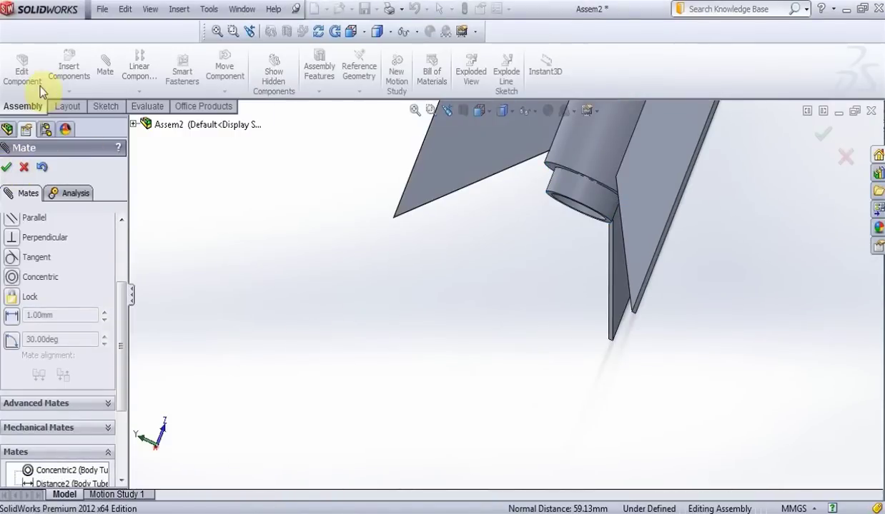
Insert the Rocket Motor part into the assembly and place it beside the fins at the rear of the rocket
{"action": "left_click", "coordinate": [57, 71]}
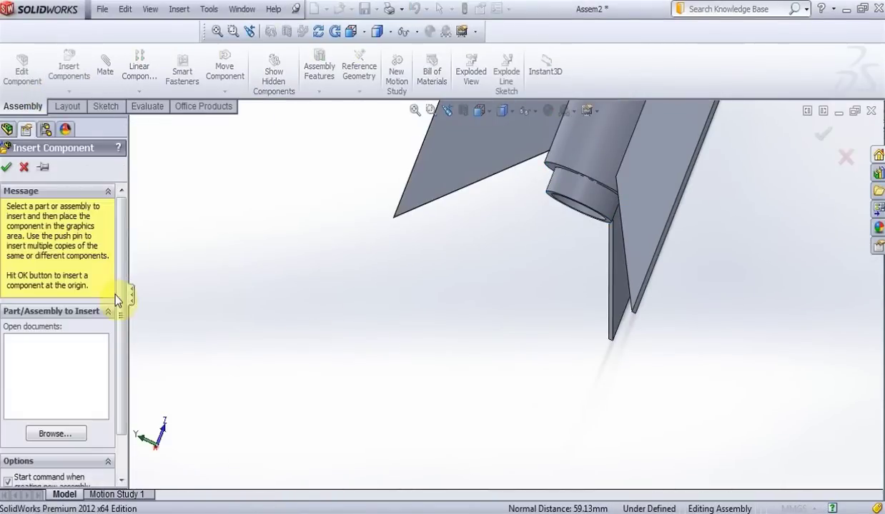
{"action": "left_click", "coordinate": [57, 431]}
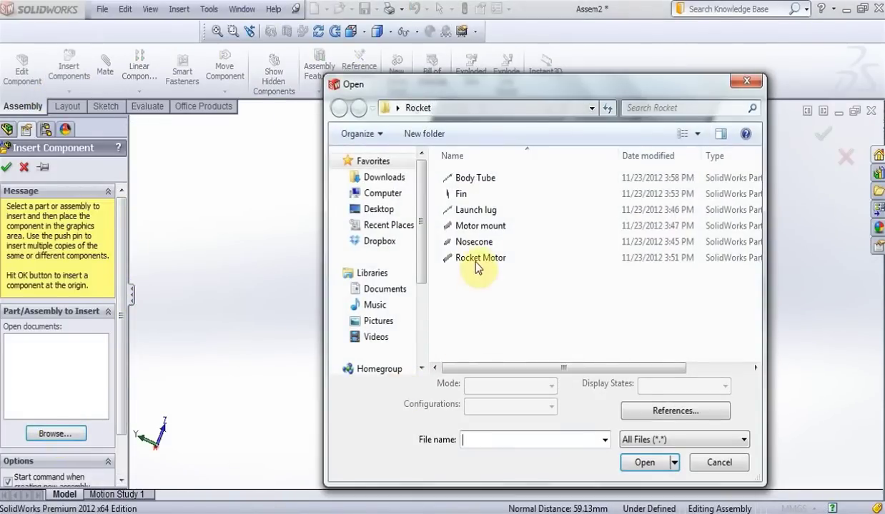
{"action": "left_click", "coordinate": [477, 258]}
{"action": "left_click", "coordinate": [645, 463]}
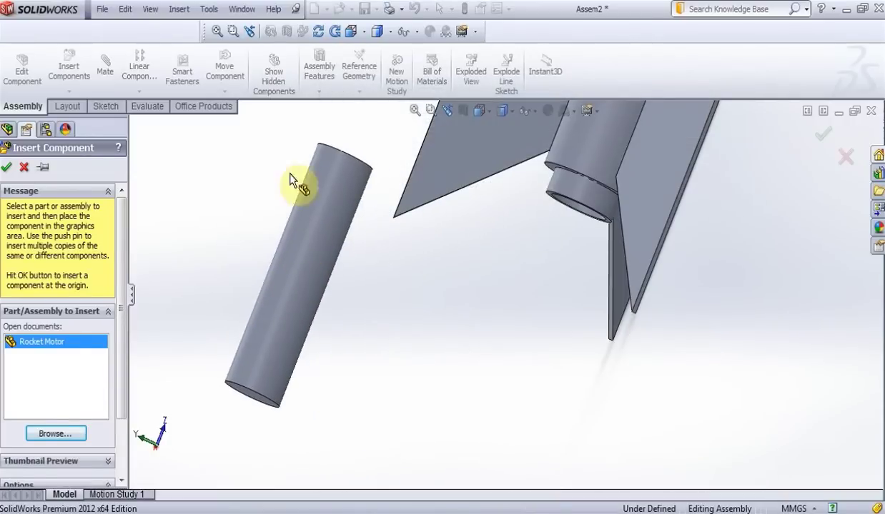
{"action": "left_click", "coordinate": [293, 180]}
Rotate the rocket motor freely so its end with the raised lettering points towards the rear
{"action": "left_click", "coordinate": [225, 91]}
{"action": "left_click", "coordinate": [239, 121]}
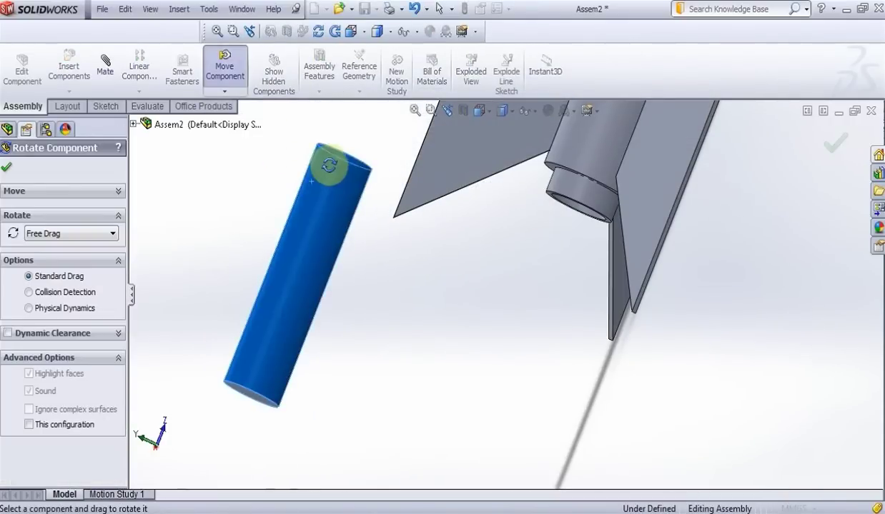
{"action": "left_click_drag", "start_coordinate": [329, 166], "coordinate": [223, 490]}
{"action": "key", "text": "Return"}
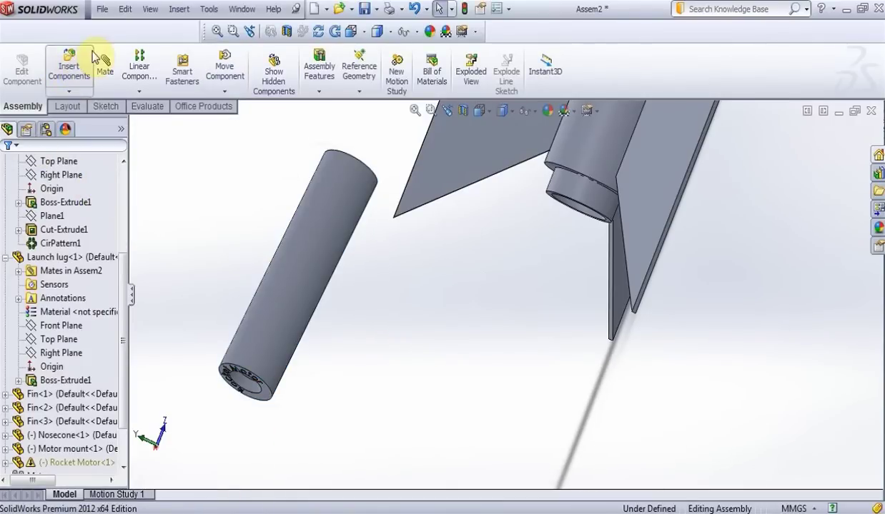
Add a concentric mate between the rocket motor's outer cylindrical face and the motor mount's inner bore
{"action": "left_click", "coordinate": [293, 220]}
{"action": "scroll", "coordinate": [564, 243], "scroll_direction": "down", "scroll_amount": 5}
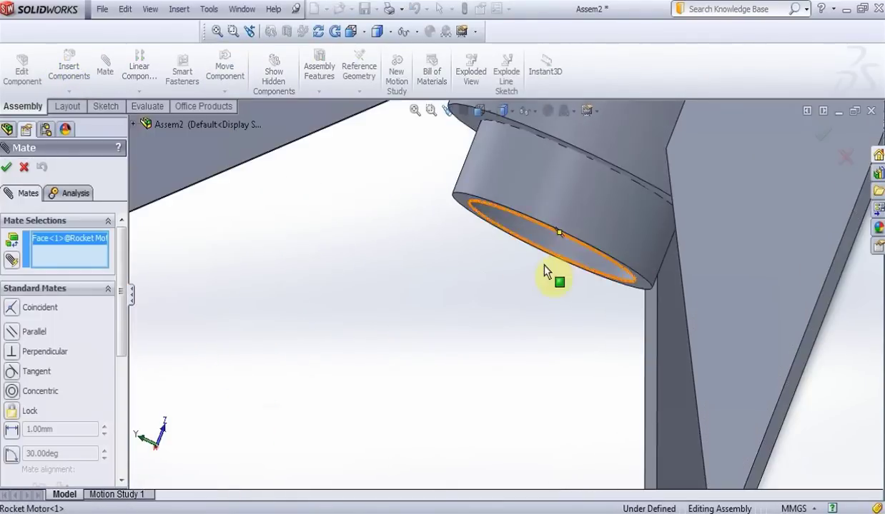
{"action": "left_click", "coordinate": [545, 241]}
{"action": "left_click", "coordinate": [502, 319]}
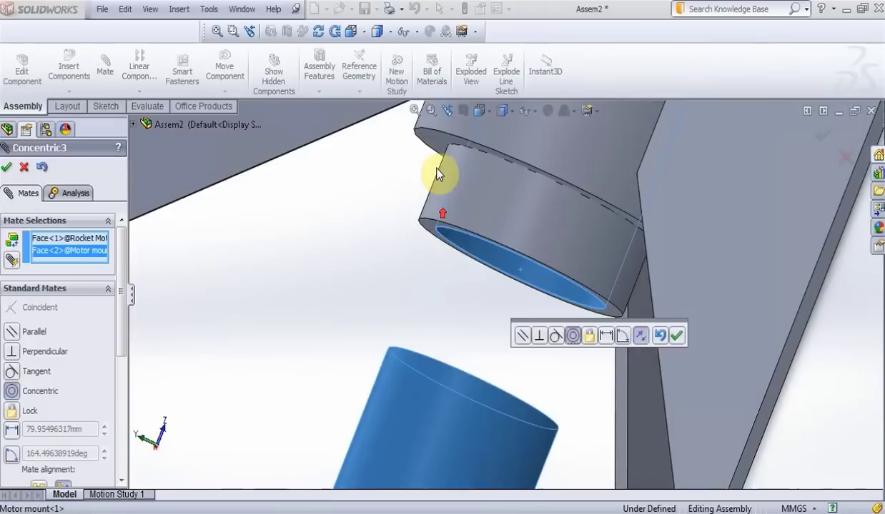
{"action": "scroll", "coordinate": [428, 153], "scroll_direction": "up", "scroll_amount": 5}
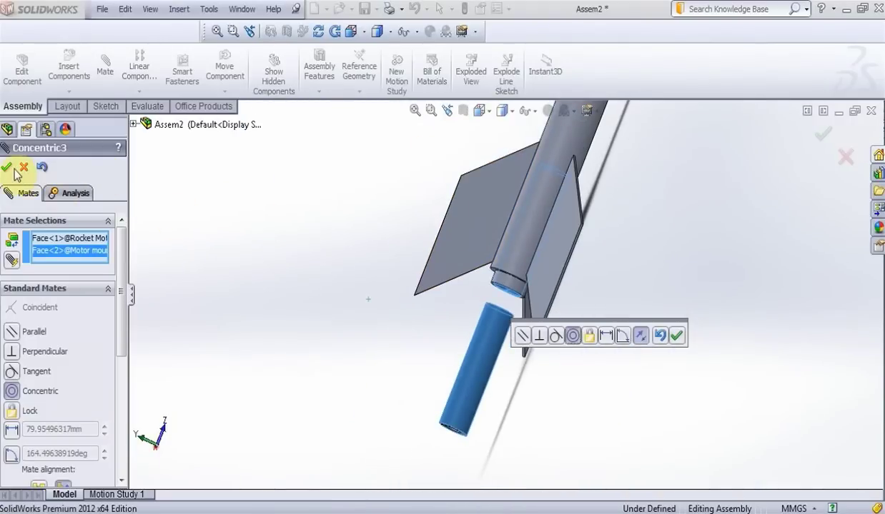
{"action": "left_click", "coordinate": [7, 168]}
Add a coincident mate between the rocket motor's rear end face and the motor mount's ring-shaped rear face, and finish mating
{"action": "scroll", "coordinate": [478, 400], "scroll_direction": "down", "scroll_amount": 8}
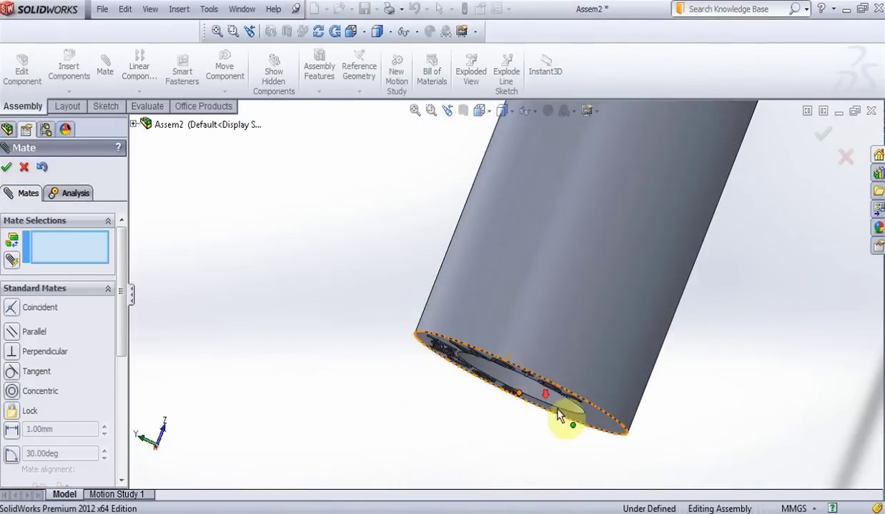
{"action": "left_click", "coordinate": [640, 418]}
{"action": "scroll", "coordinate": [347, 455], "scroll_direction": "up", "scroll_amount": 2}
{"action": "scroll", "coordinate": [347, 455], "scroll_direction": "up", "scroll_amount": 4}
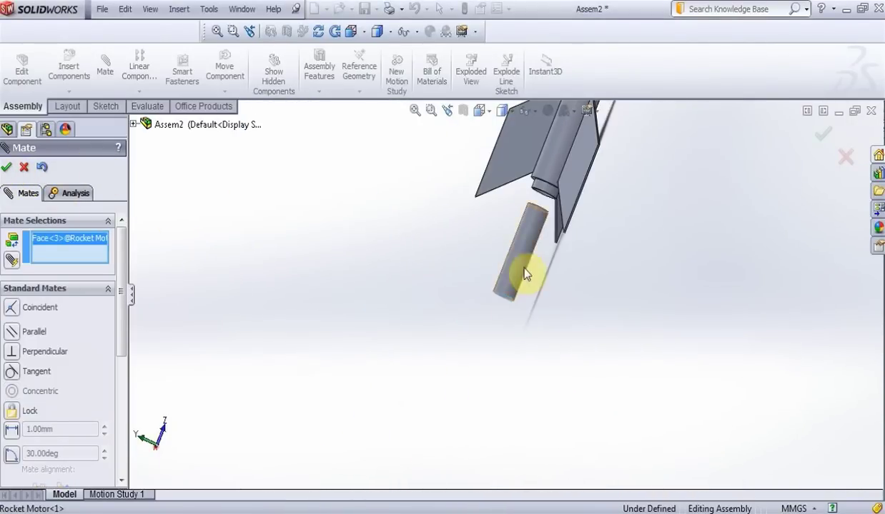
{"action": "scroll", "coordinate": [529, 192], "scroll_direction": "down", "scroll_amount": 8}
{"action": "left_click", "coordinate": [468, 246]}
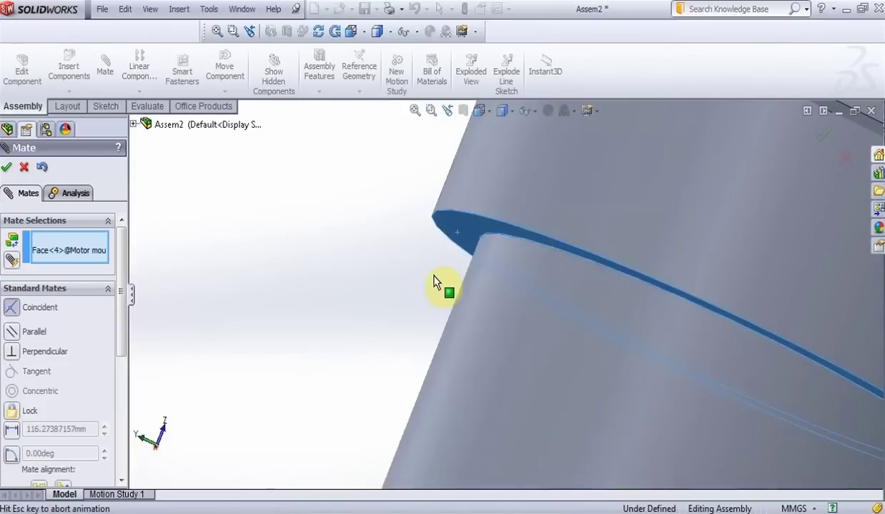
{"action": "left_click", "coordinate": [5, 168]}
{"action": "scroll", "coordinate": [283, 292], "scroll_direction": "up", "scroll_amount": 6}
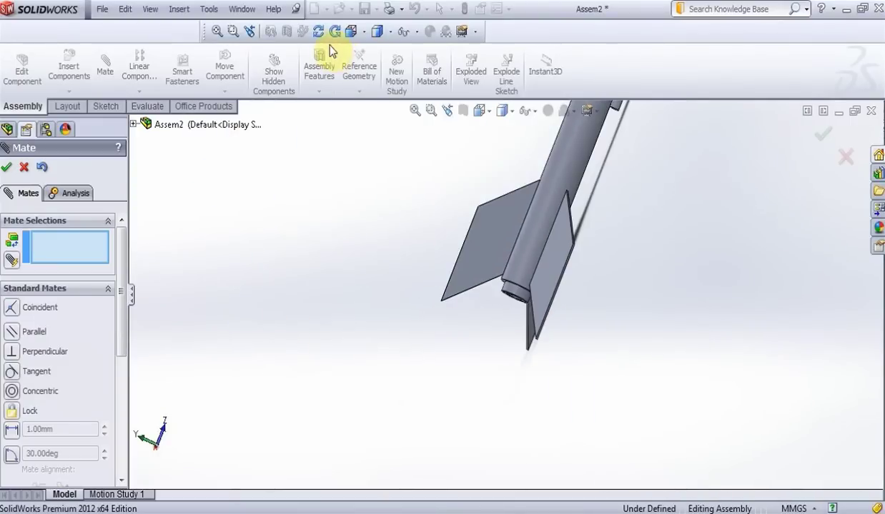
{"action": "left_click", "coordinate": [318, 31]}
{"action": "left_click_drag", "start_coordinate": [329, 326], "coordinate": [398, 333]}
{"action": "left_click", "coordinate": [24, 167]}
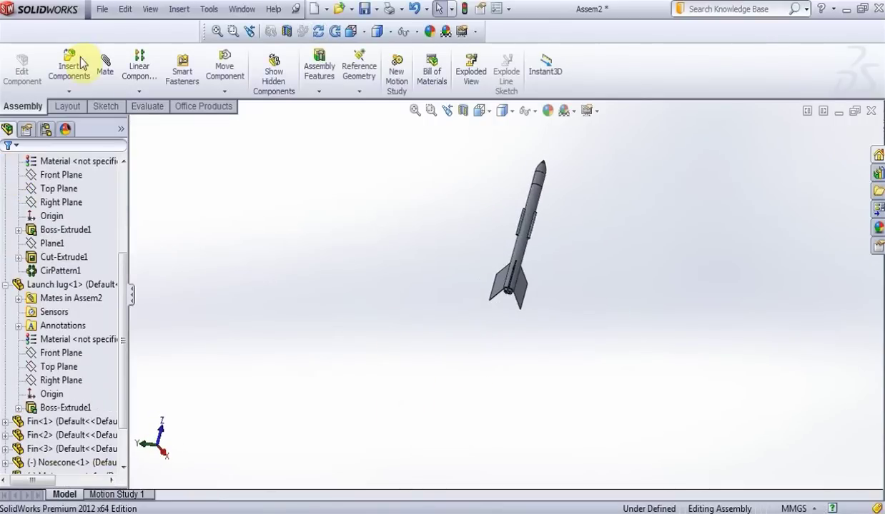
Save the assembly under the name Rocket in the Rocket folder
{"action": "left_click", "coordinate": [104, 9]}
{"action": "left_click", "coordinate": [141, 128]}
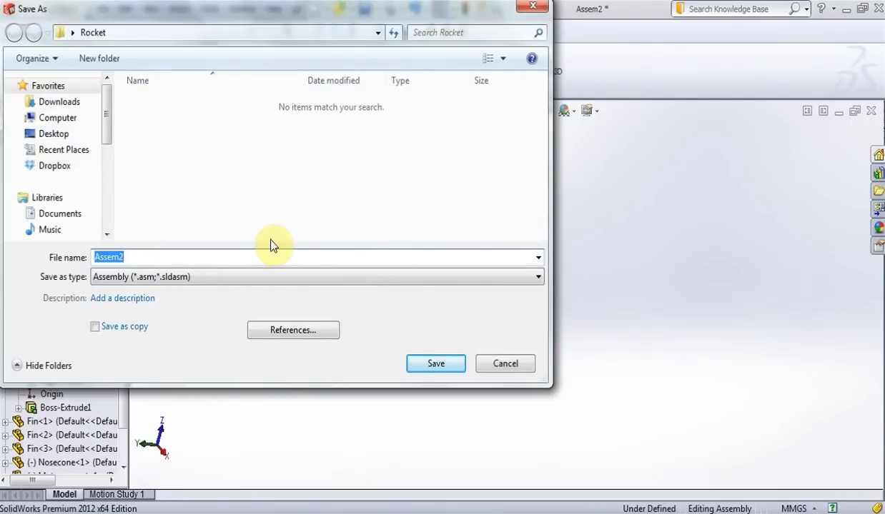
{"action": "type", "text": "Rocket"}
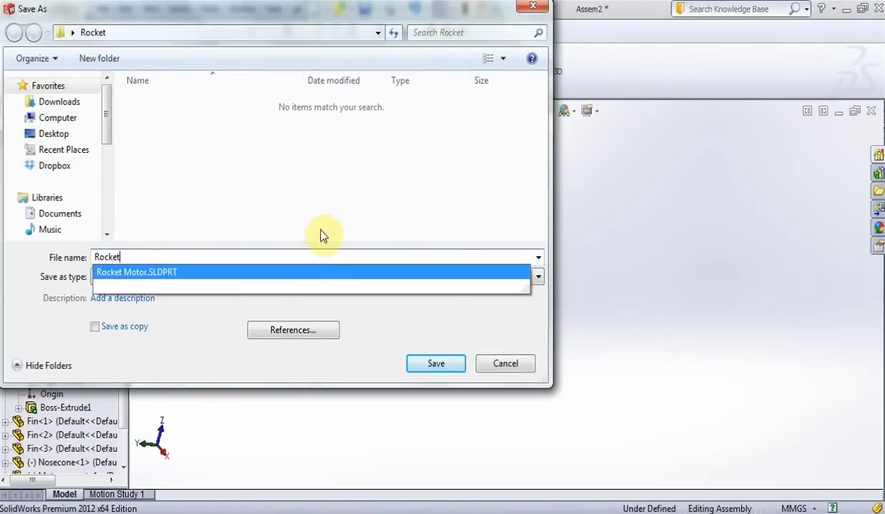
{"action": "left_click", "coordinate": [435, 364]}
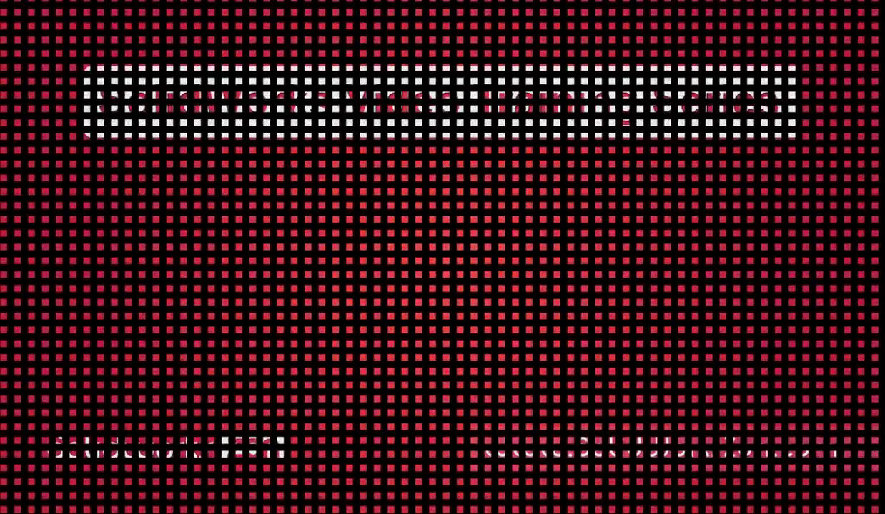